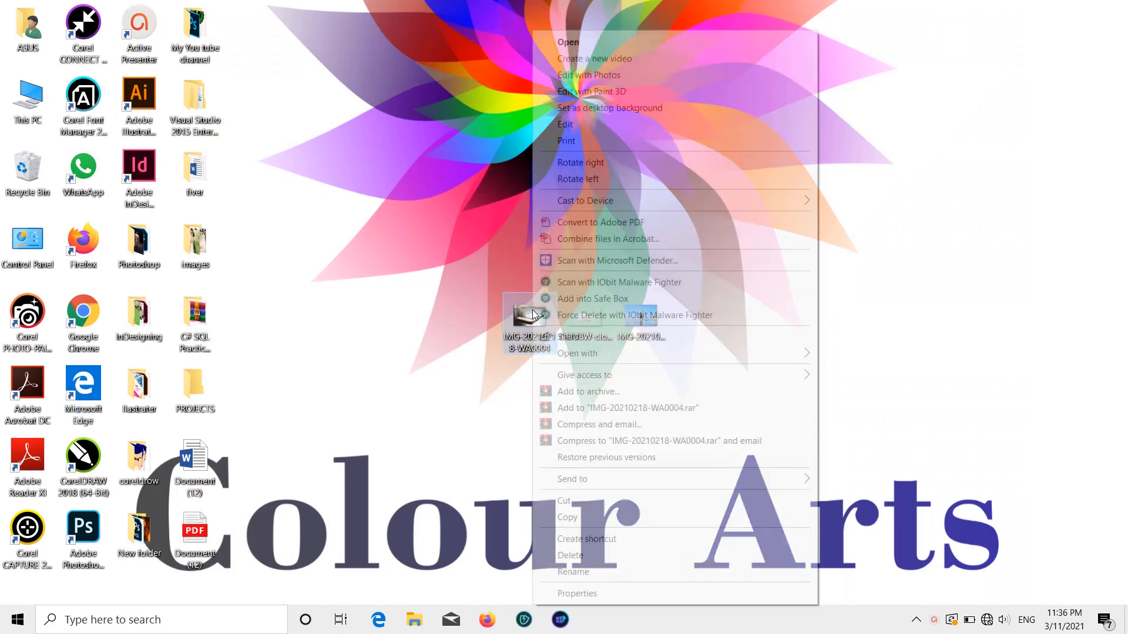
Open the desktop image IMG-20210218-WA0004 in Adobe Photoshop 2020 and unlock its Background layer
mouse_move(592, 362)
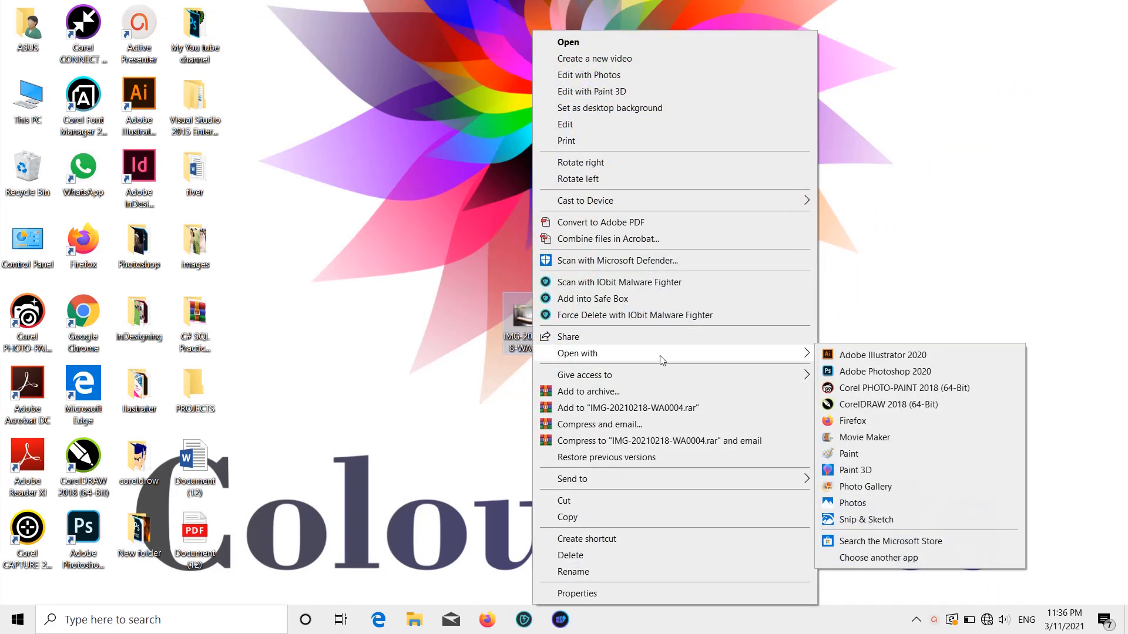
left_click(905, 371)
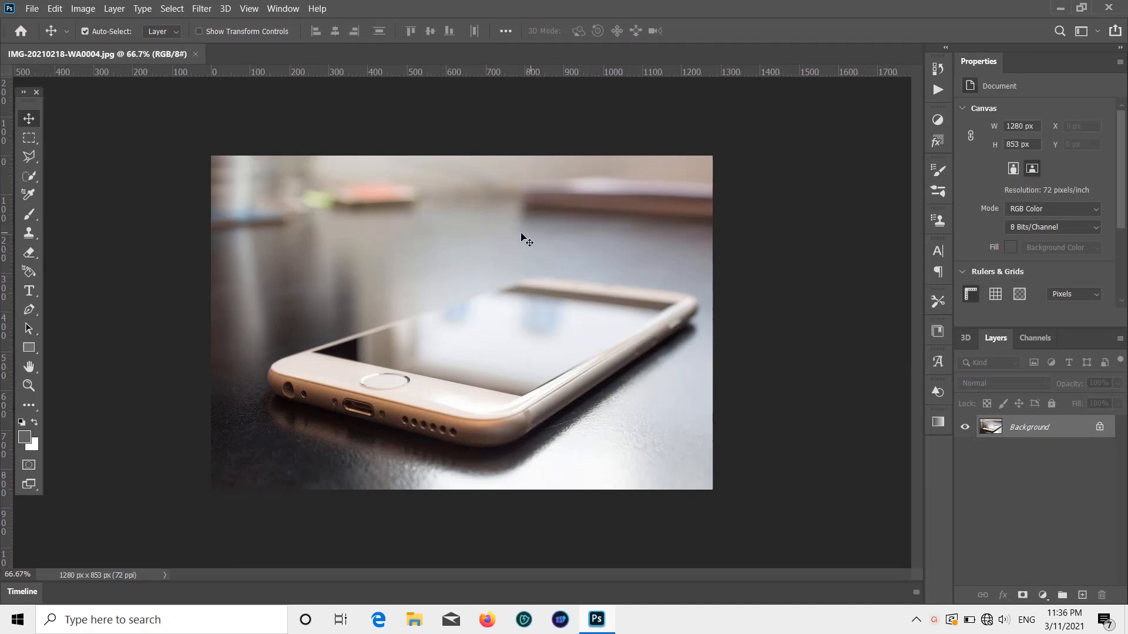
left_click(1100, 426)
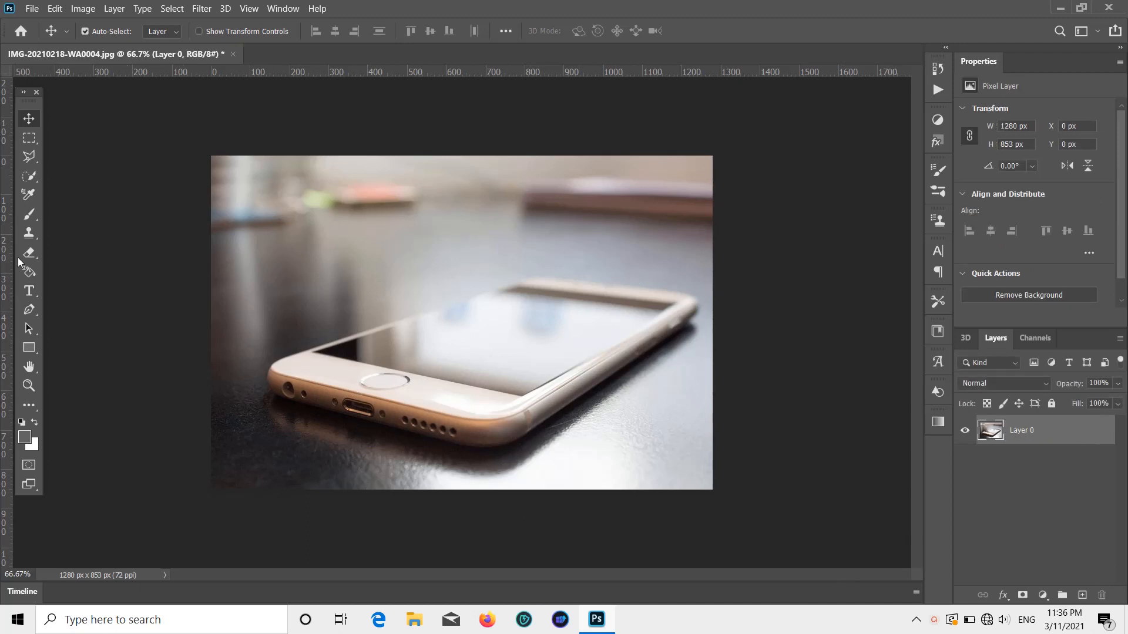
Select the phone's screen area with the Polygonal Lasso tool, following its four corners
left_click(28, 139)
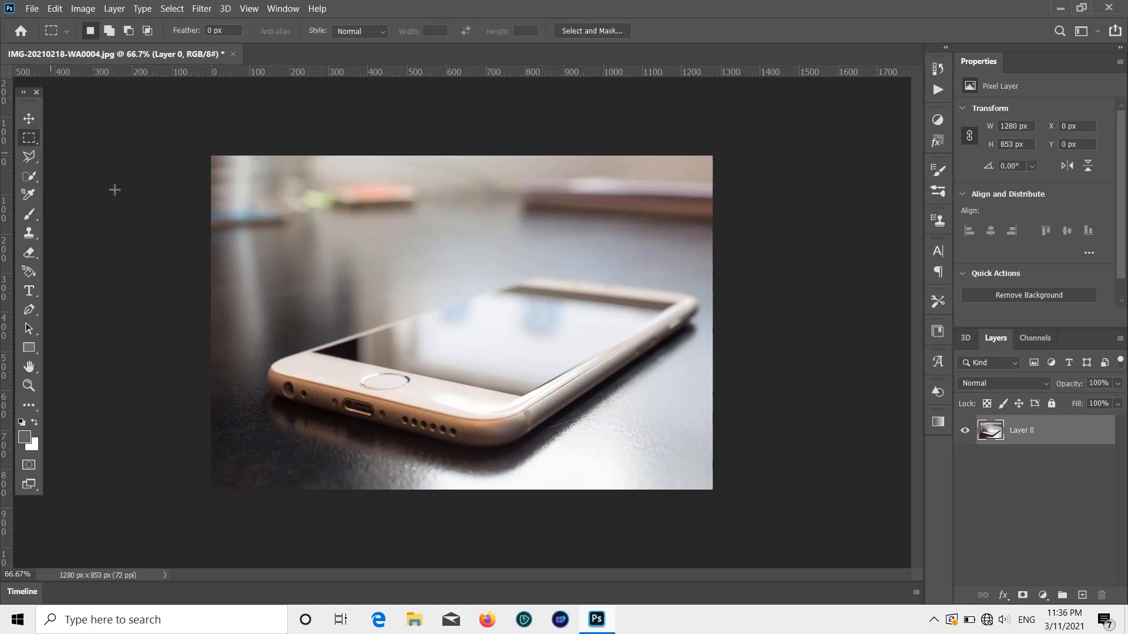
left_click(29, 157)
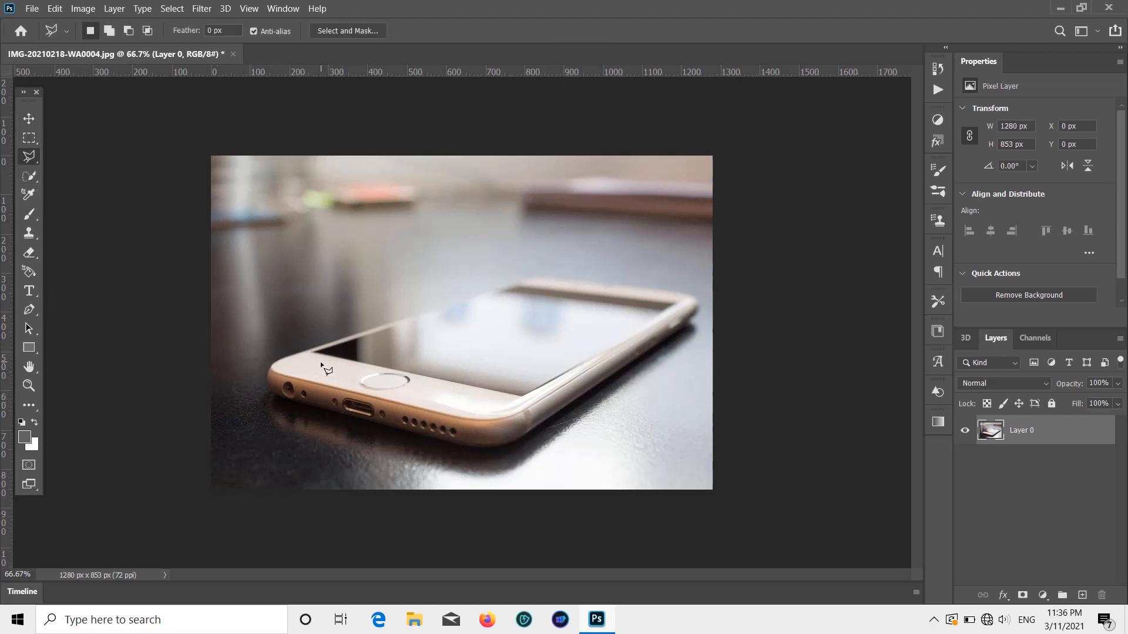
scroll(321, 356, "up", 3)
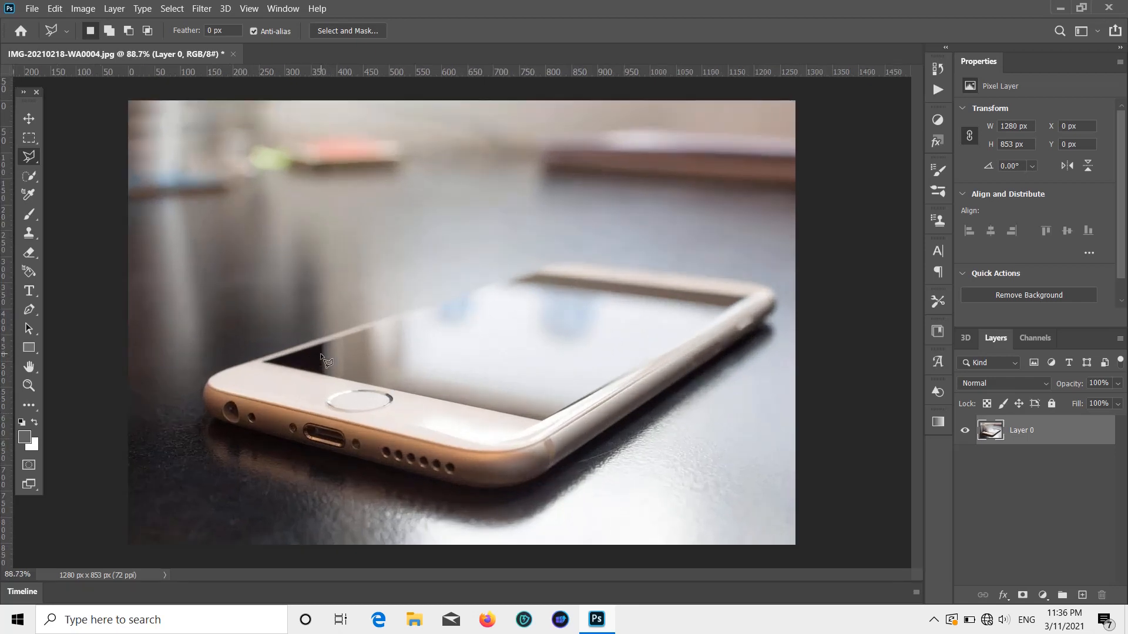
left_click(263, 361)
left_click(537, 273)
left_click(739, 298)
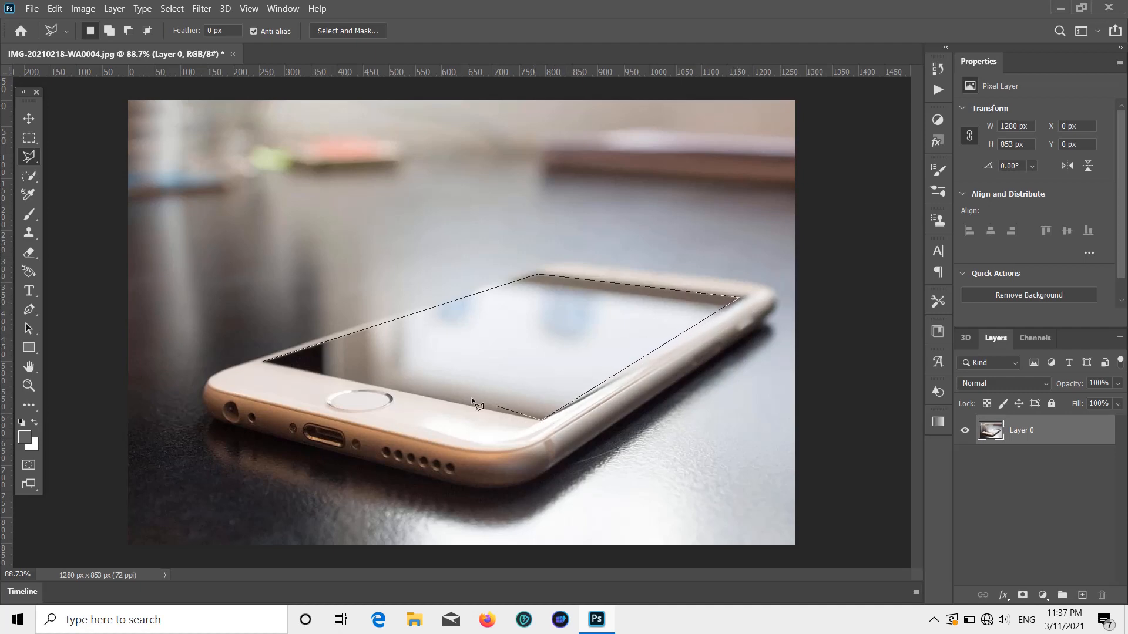
left_click(262, 361)
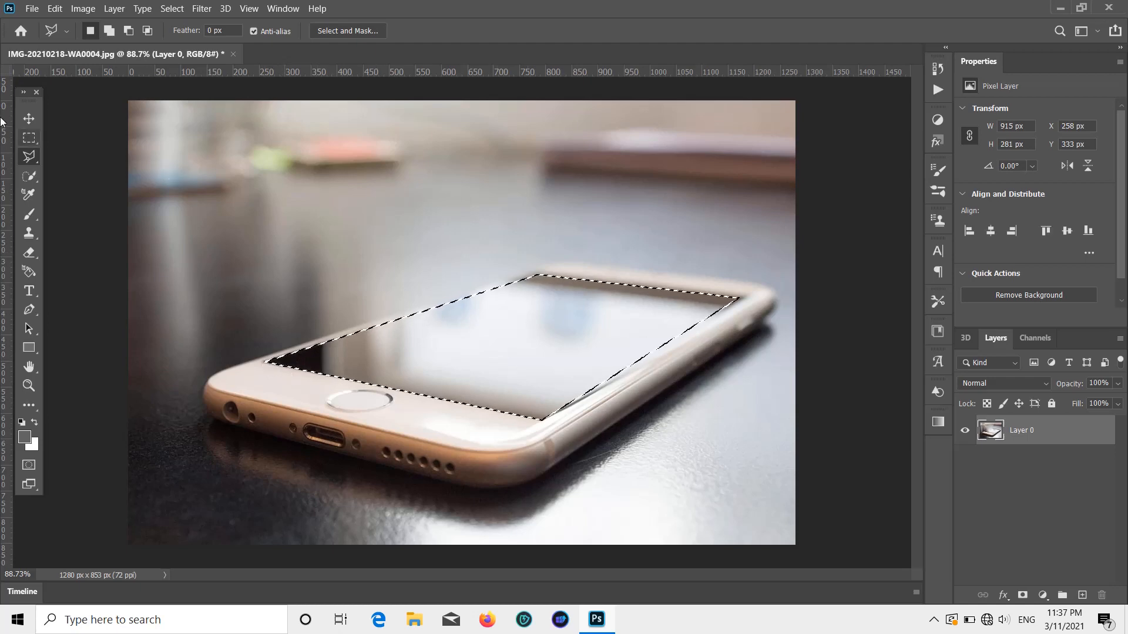
Move the selected phone screen onto its own layer with Layer Via Cut, then deselect the layer
left_click(29, 119)
right_click(516, 320)
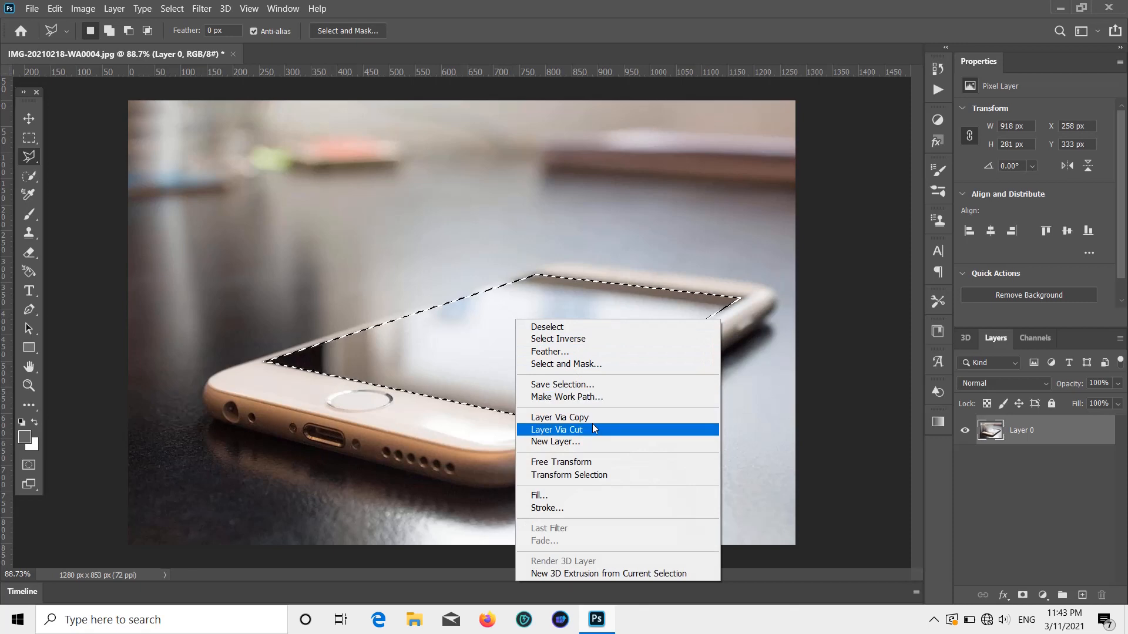
left_click(592, 424)
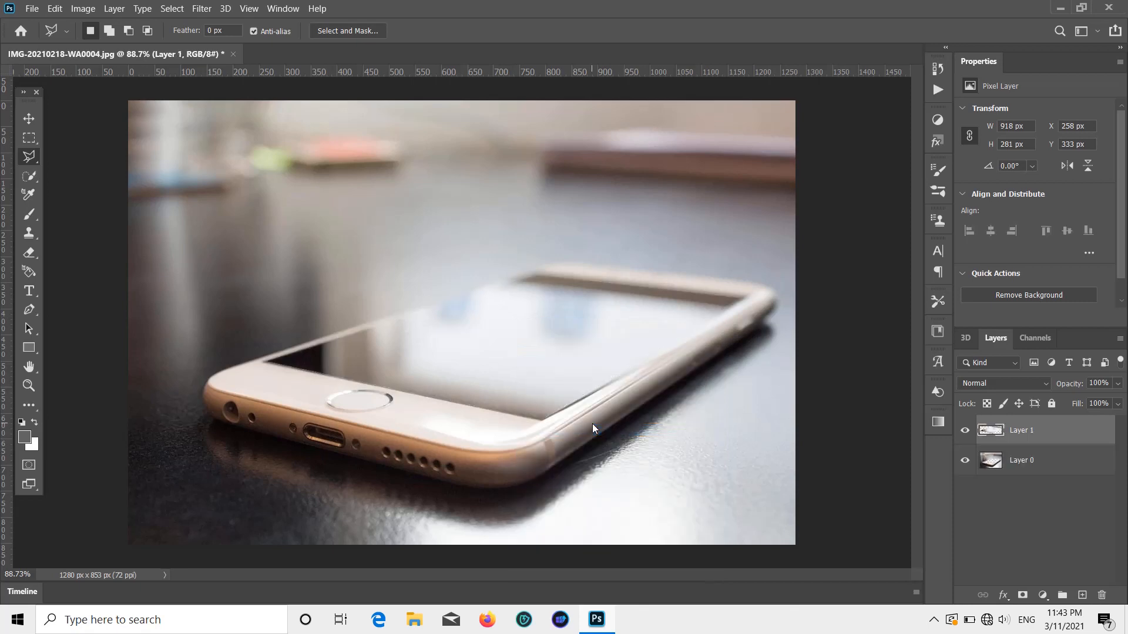
left_click(1060, 527)
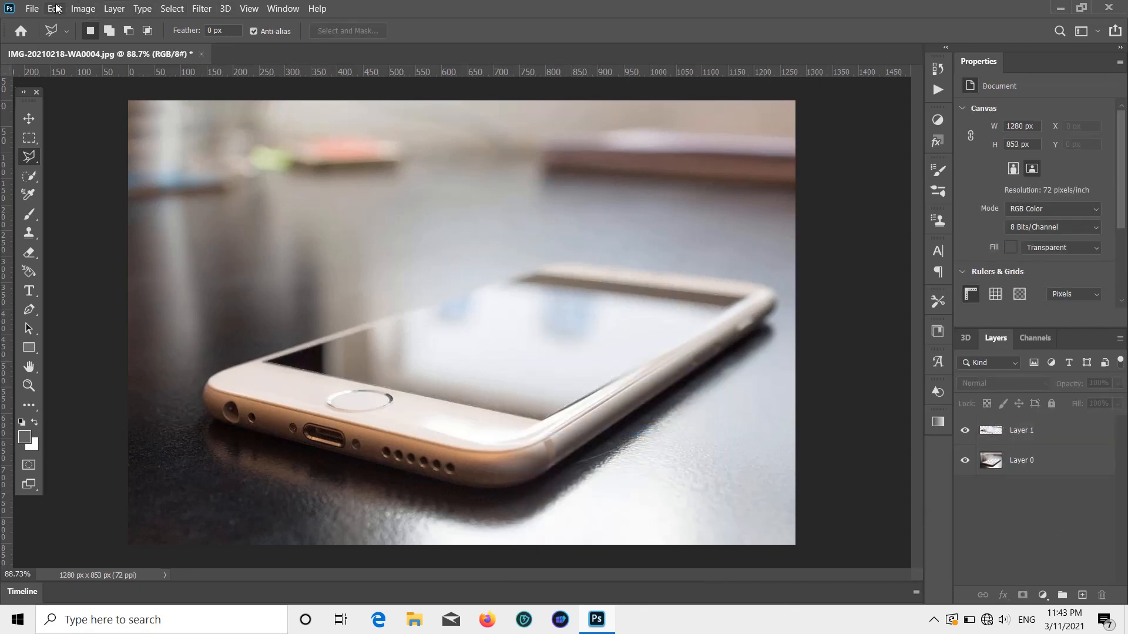
Open the image IMG-20210219-WA0006 from the Desktop folder
left_click(32, 8)
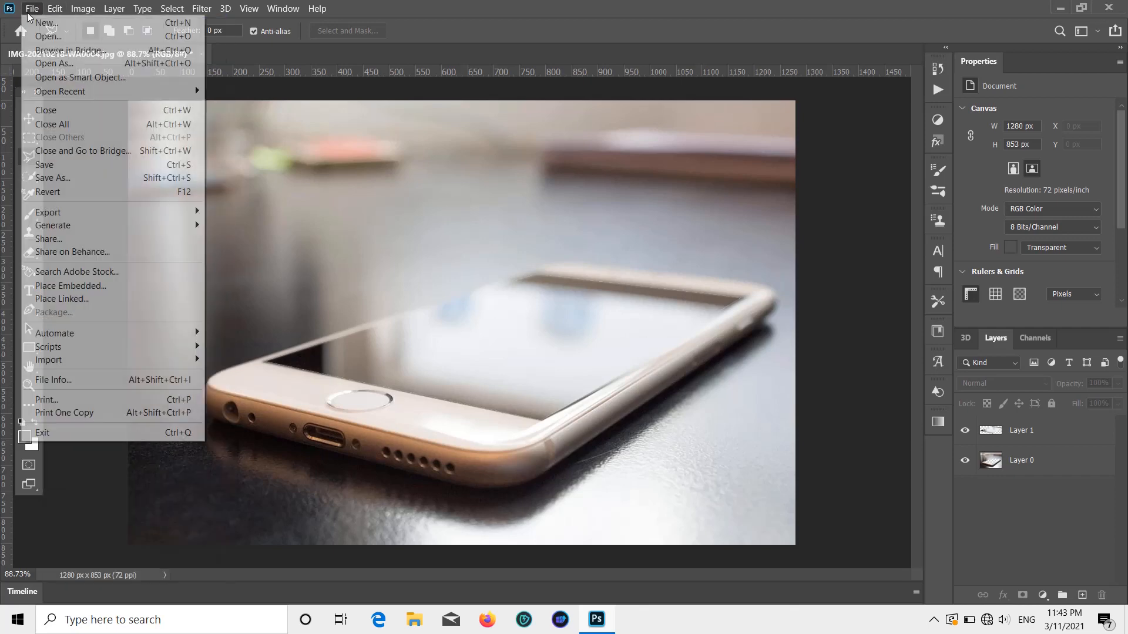
left_click(42, 36)
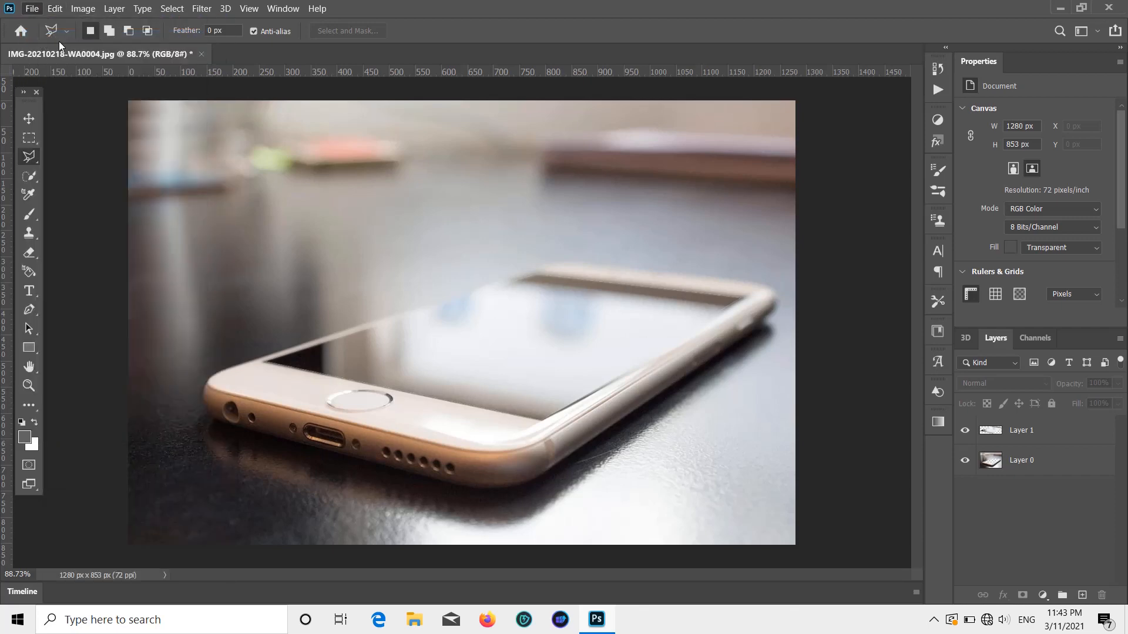
scroll(458, 129, "down", 3)
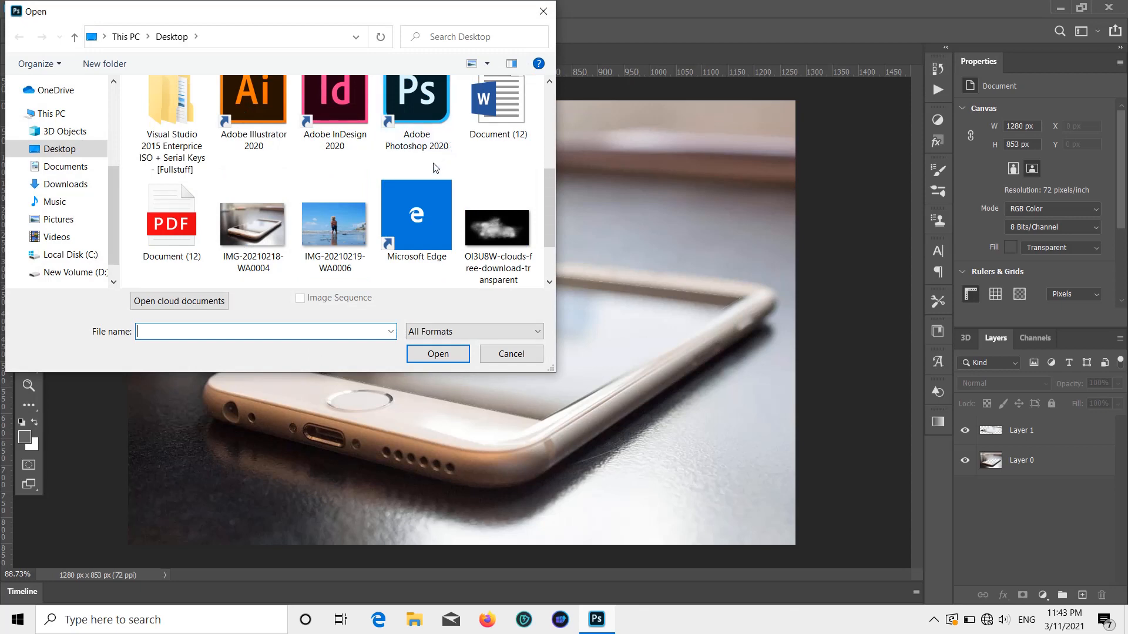
scroll(453, 137, "down", 1)
left_click(315, 139)
double_click(316, 139)
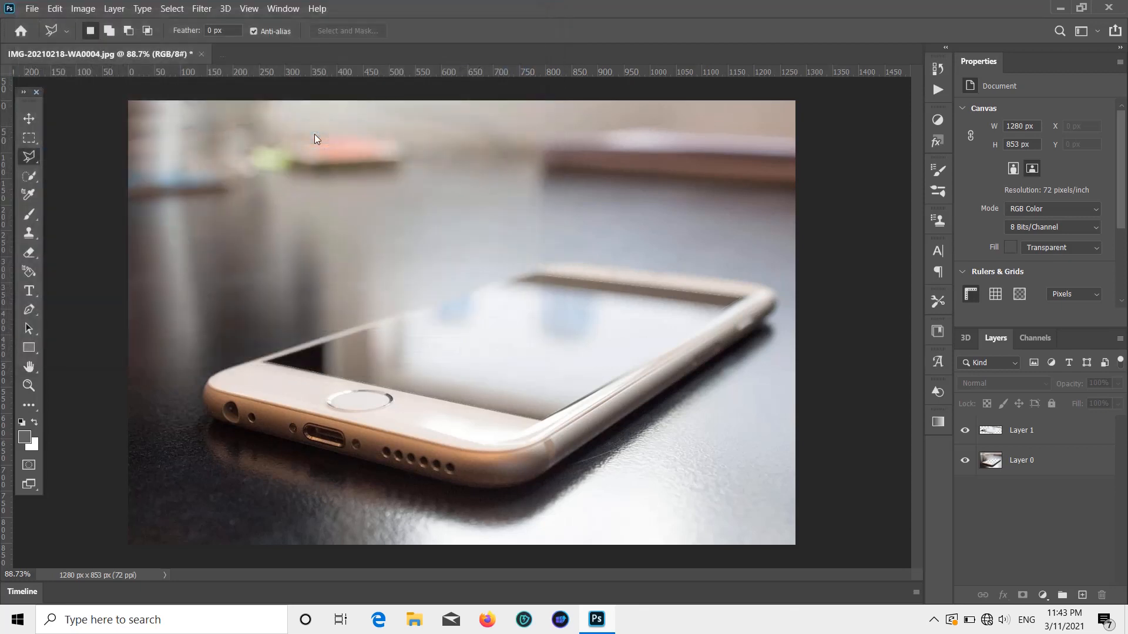
Unlock the beach photo's Background layer and move the photo into the phone document over the phone screen
key("v")
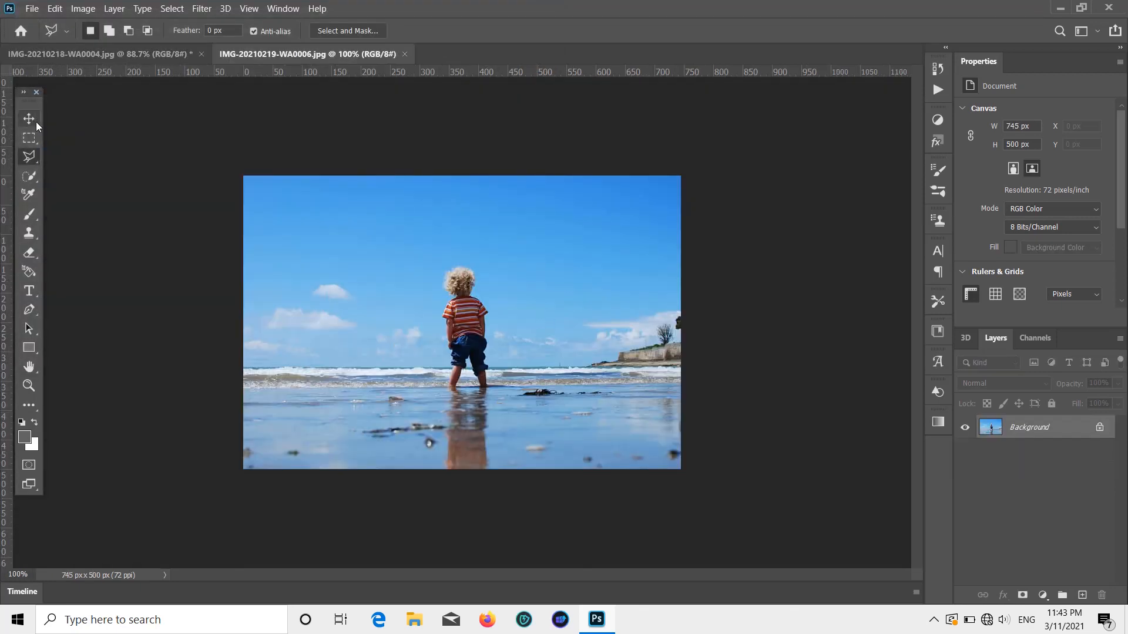
left_click(1099, 428)
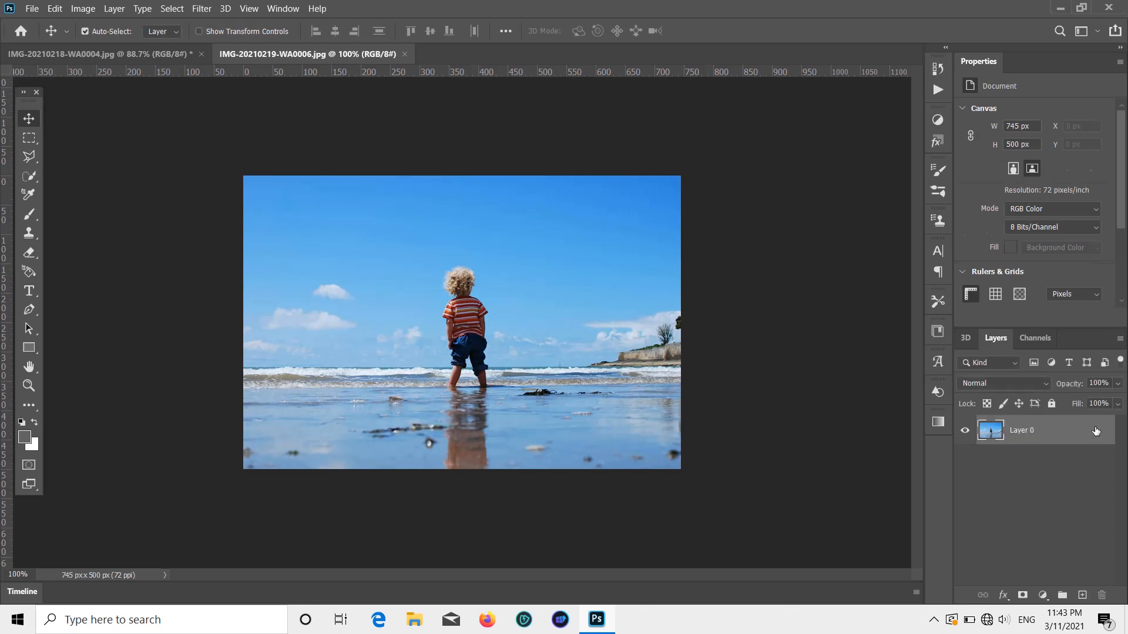
left_click_drag(569, 359, 557, 285)
Lower the beach photo layer's opacity to 47% and scale the photo up to about 106% over the phone screen
left_click(1118, 388)
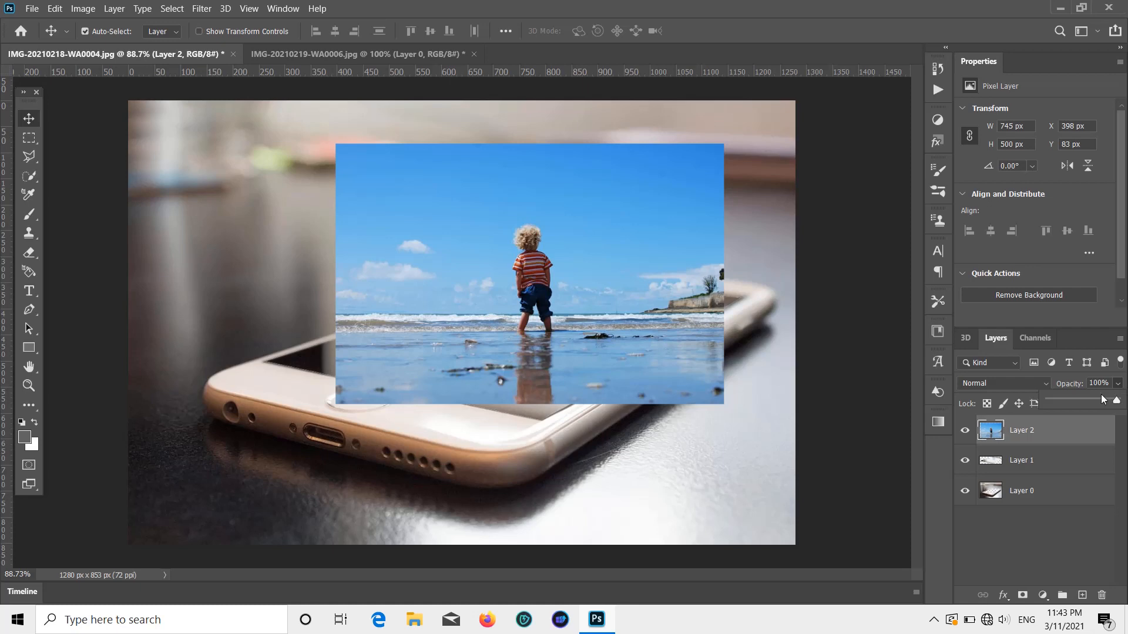
left_click_drag(1103, 400, 1100, 401)
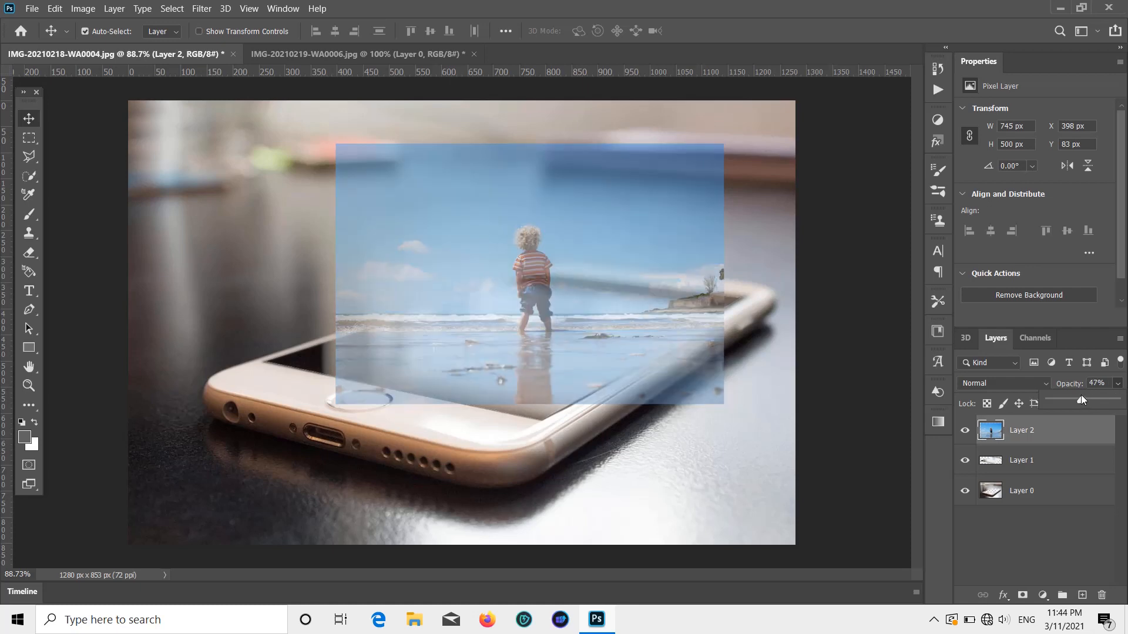
mouse_move(658, 345)
left_mouse_down()
mouse_move(648, 342)
mouse_move(648, 361)
mouse_move(639, 340)
left_mouse_up()
key("ctrl+t")
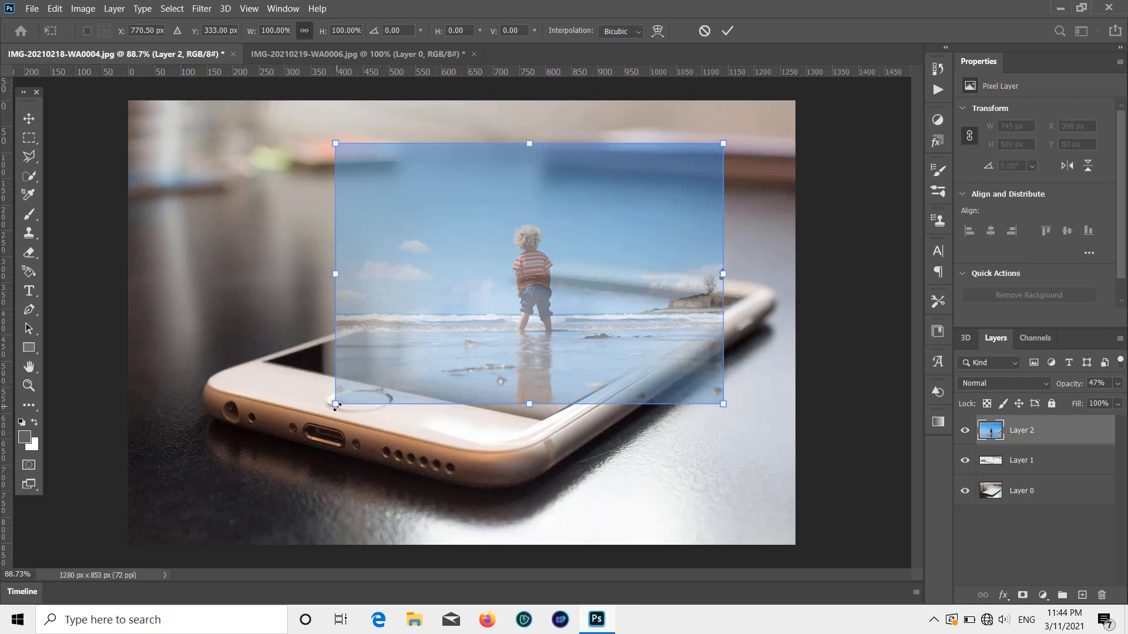
left_click_drag(338, 406, 316, 428)
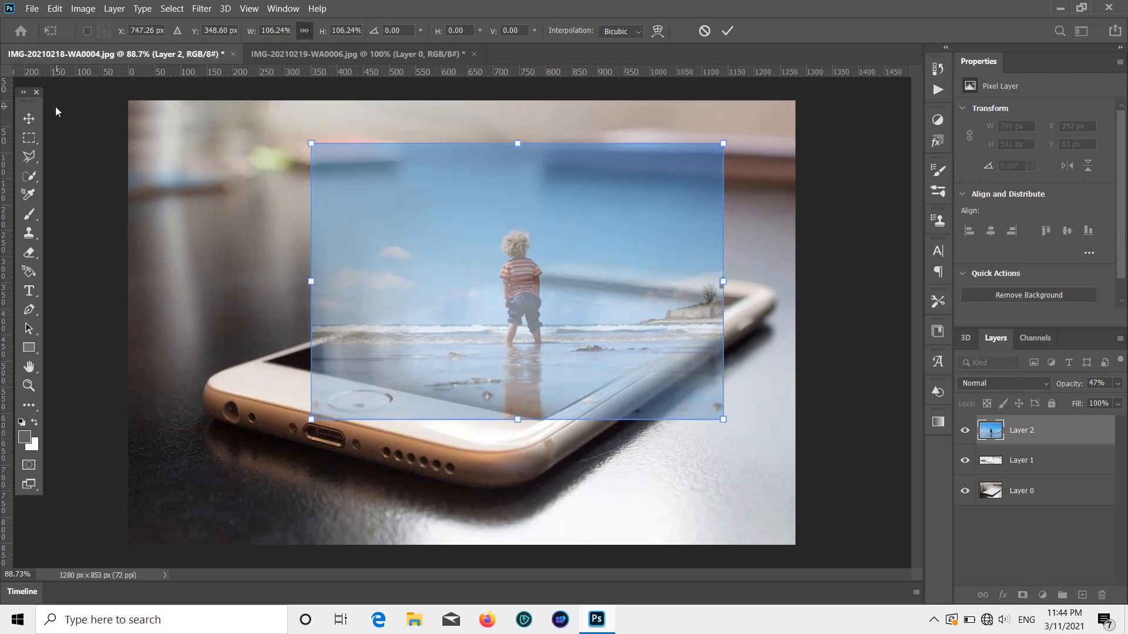
left_click(33, 115)
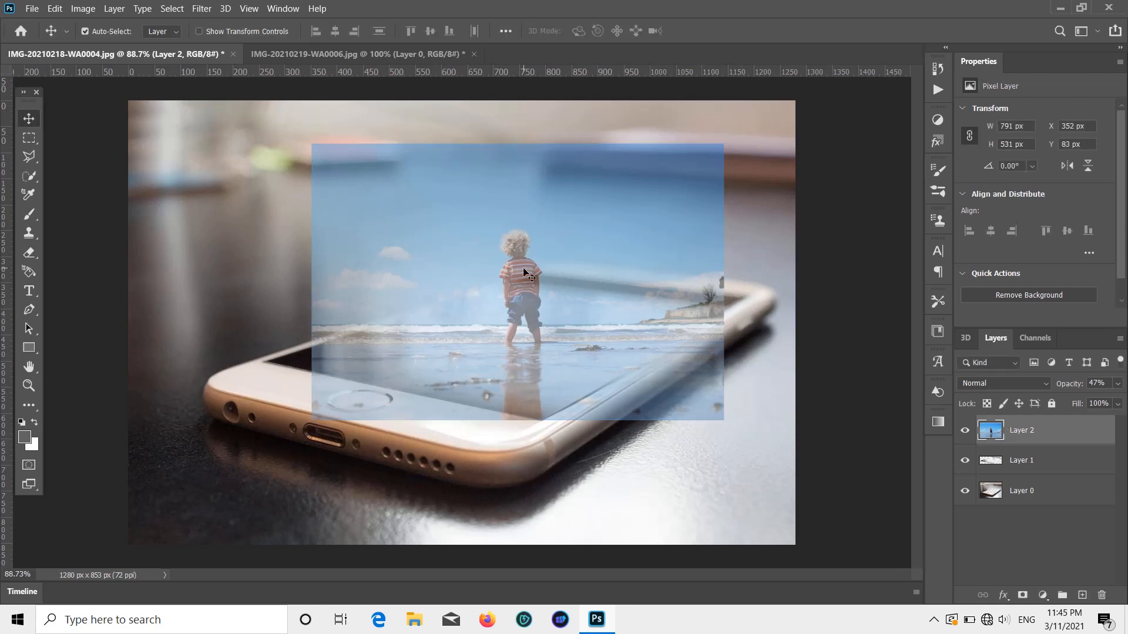
Duplicate the beach photo layer and clip the original Layer 2 to the phone screen layer with a clipping mask
key("ctrl+j")
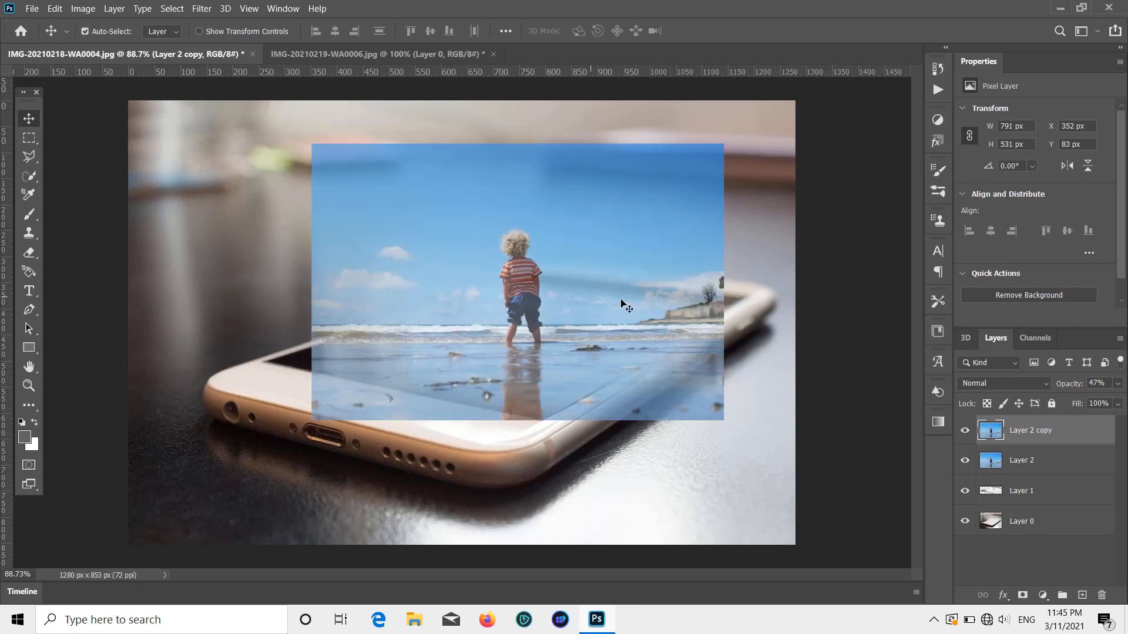
left_click(1020, 457)
right_click(1021, 458)
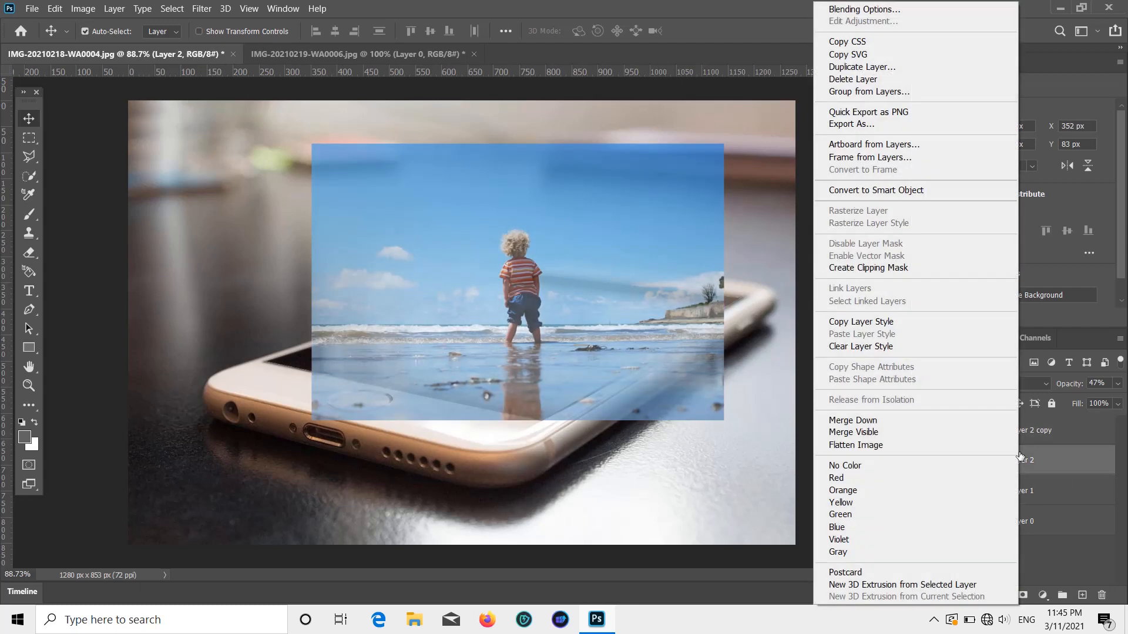
left_click(903, 269)
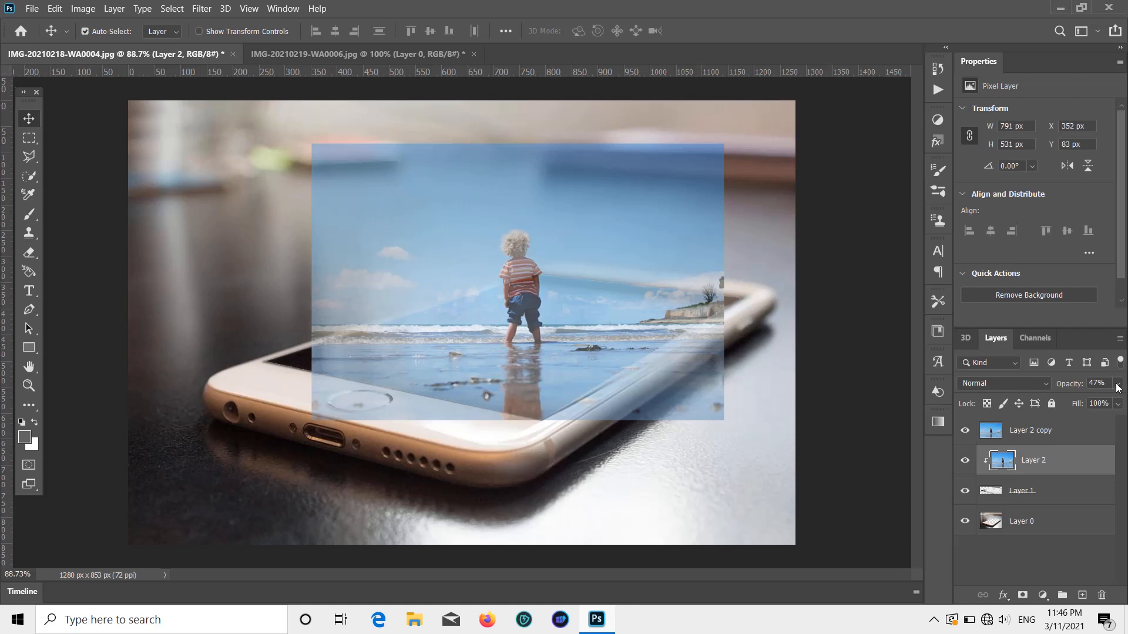
Hide Layer 2 copy and set the clipped Layer 2's opacity to 100%
left_click(964, 431)
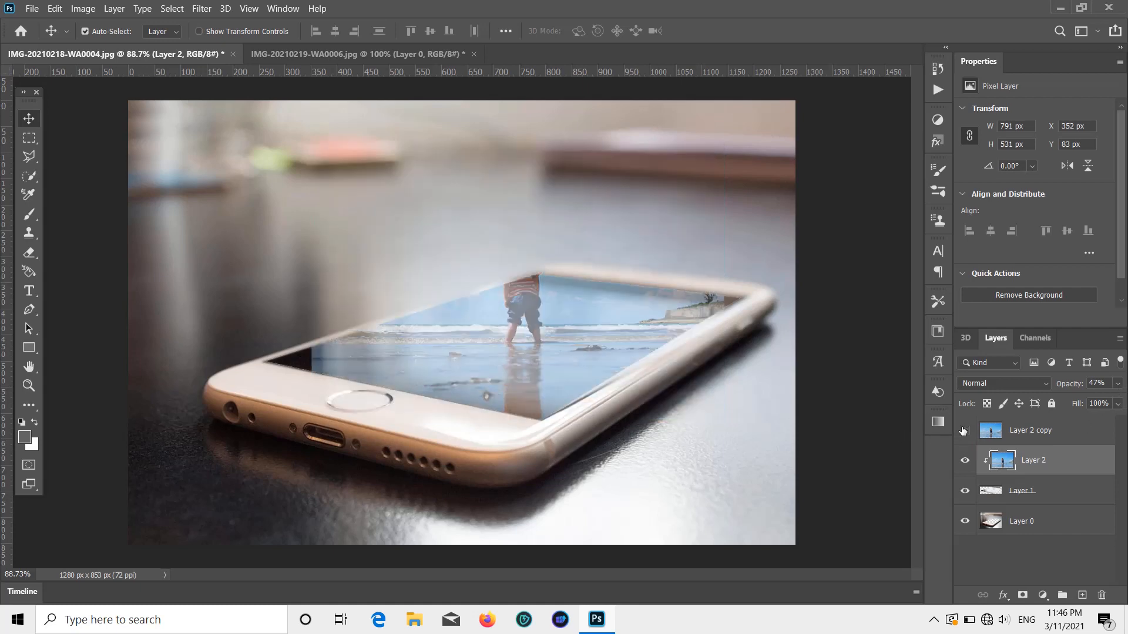
left_click(1120, 387)
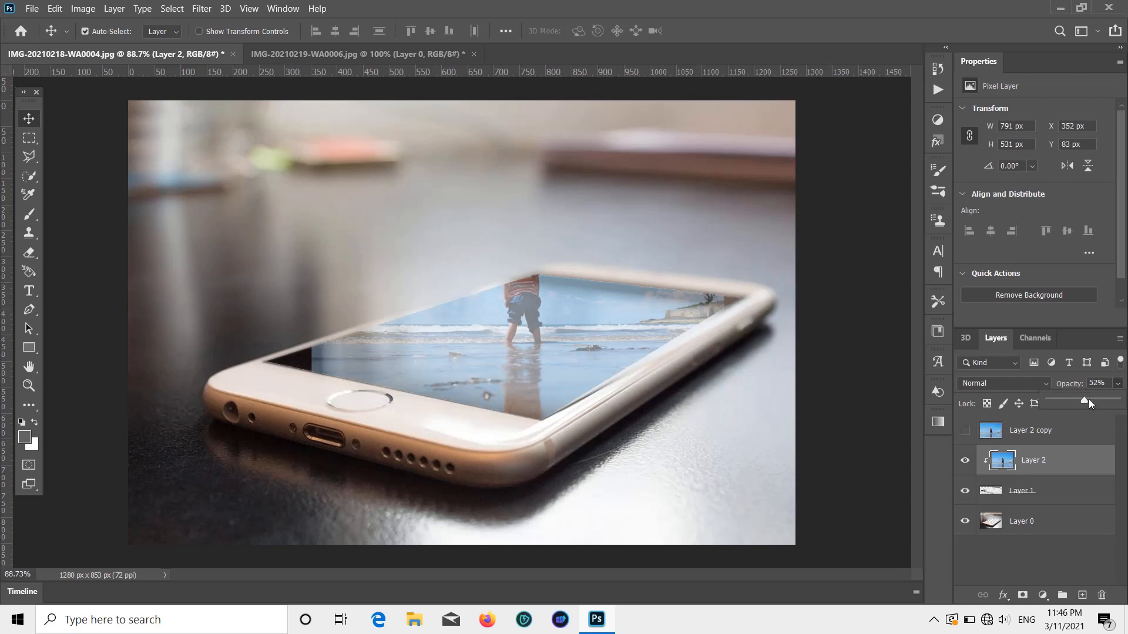
left_click_drag(1084, 401, 1116, 402)
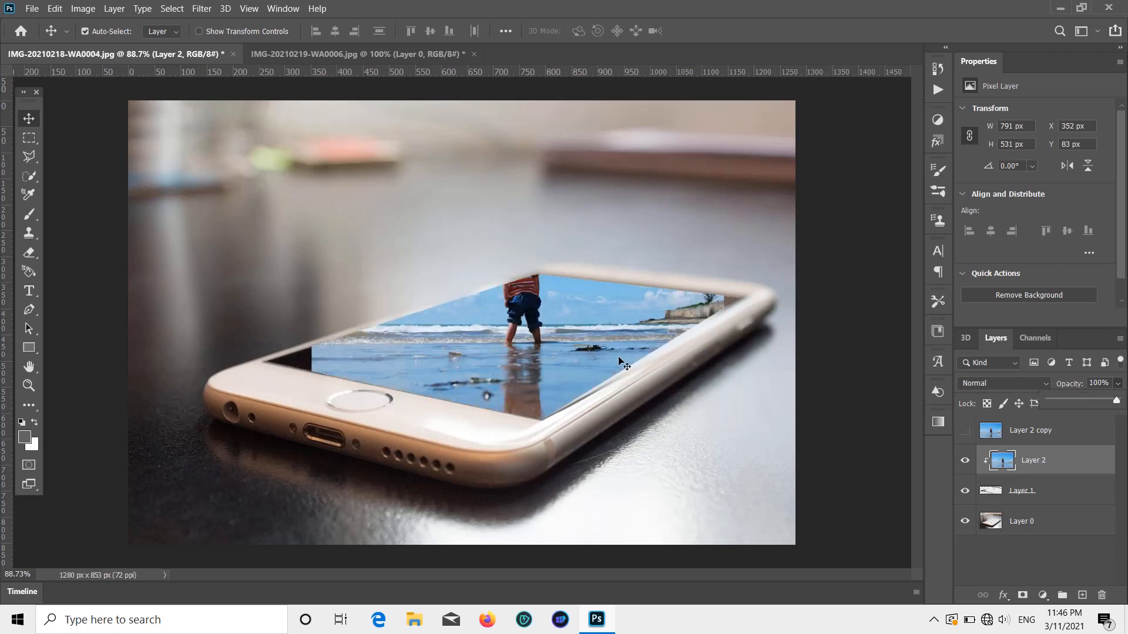
Extend the stone wall over the uncovered far corner of the phone screen with the Clone Stamp tool at brush size 15
scroll(588, 435, "up", 3)
scroll(588, 433, "up", 2)
scroll(895, 213, "up", 4)
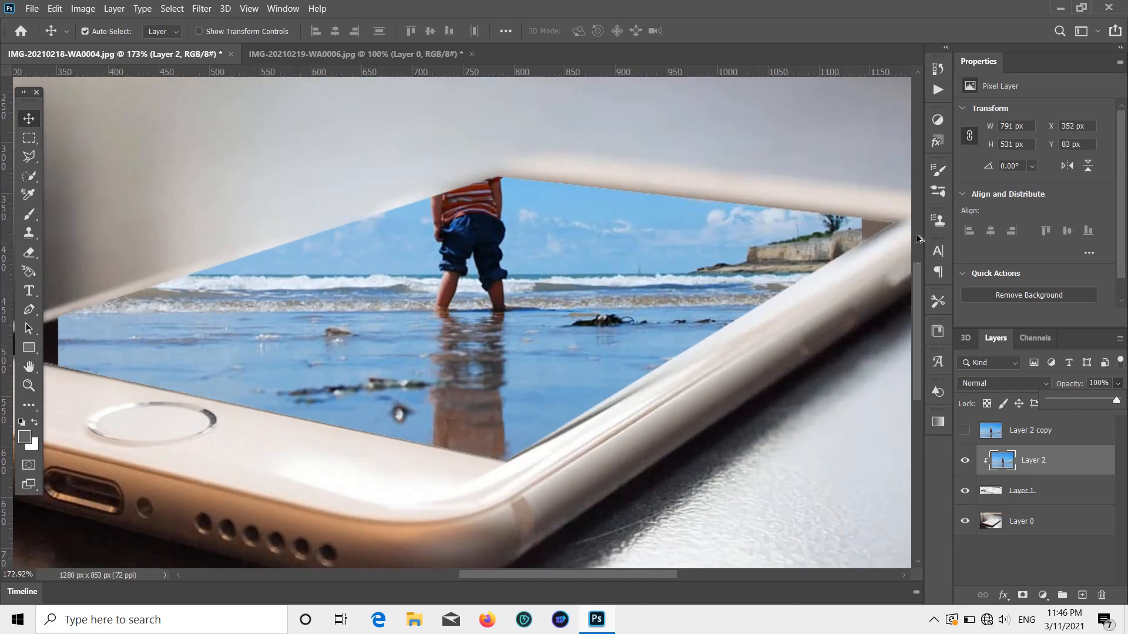
scroll(894, 215, "up", 1)
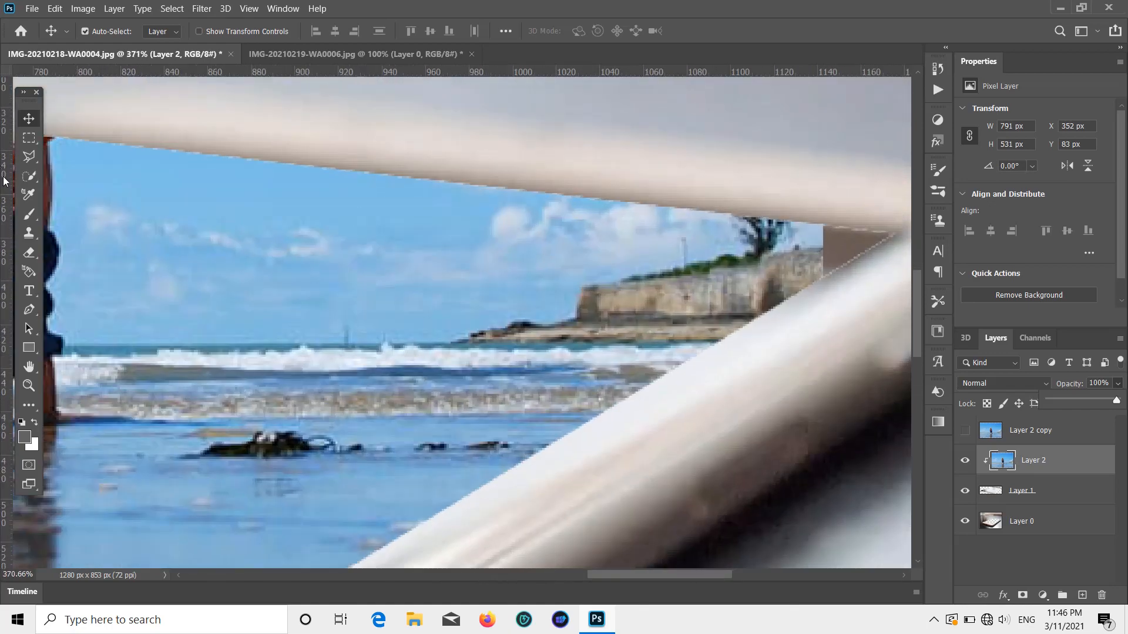
left_click(31, 234)
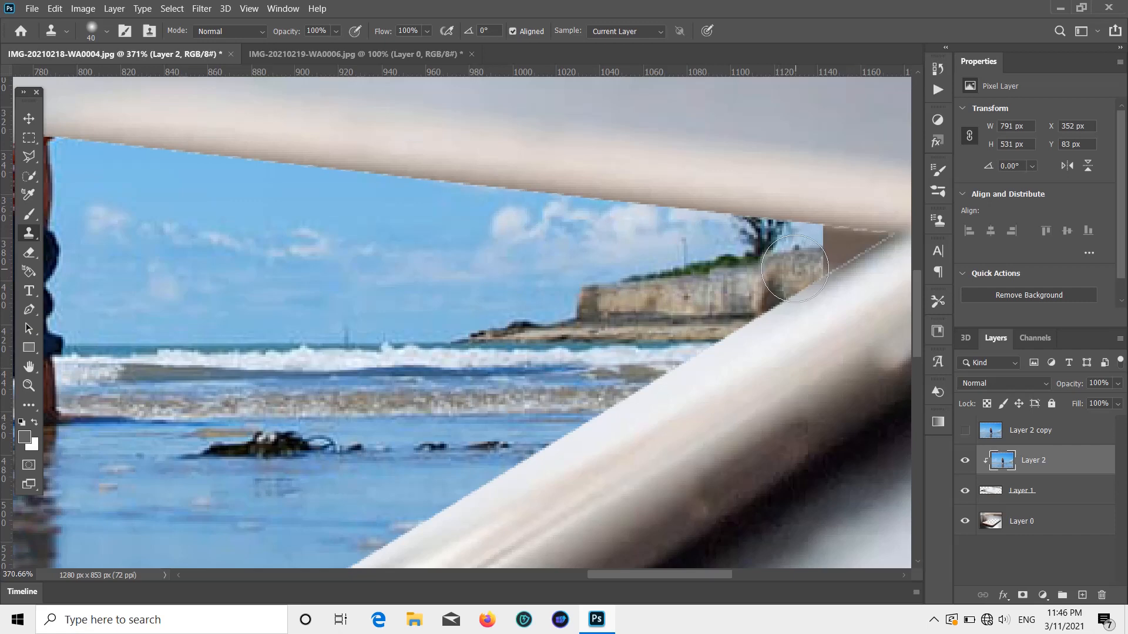
key("bracketleft")
key("bracketleft")
key("bracketleft")
key("bracketleft")
key("bracketleft")
left_click(797, 252, "alt")
left_click(821, 241)
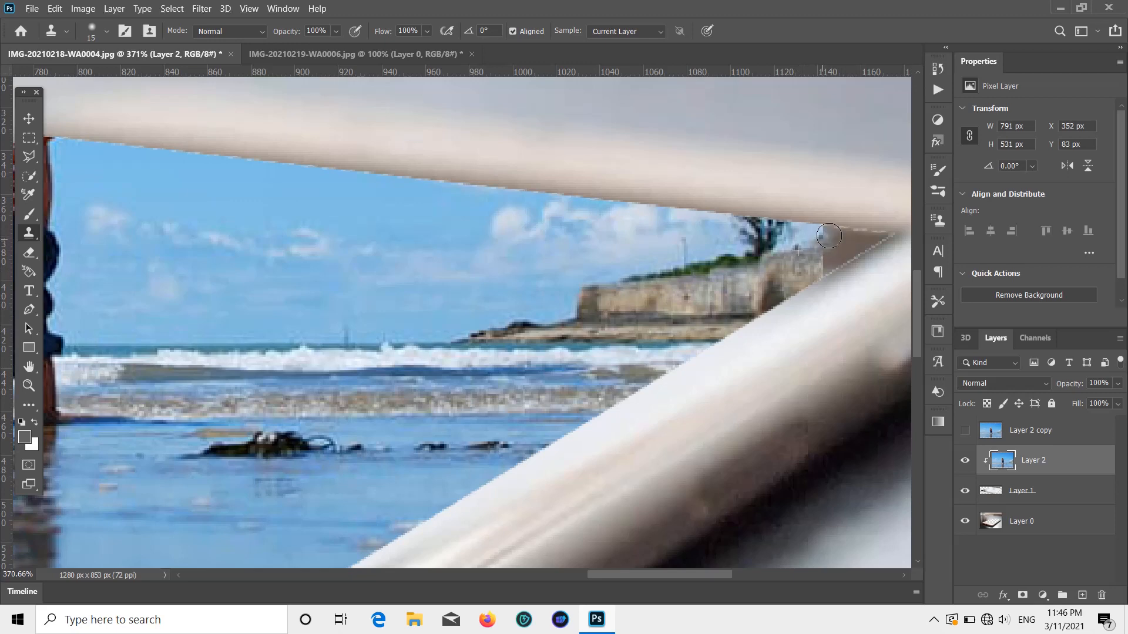
mouse_move(830, 235)
left_mouse_down()
mouse_move(829, 235)
mouse_move(845, 242)
mouse_move(839, 265)
mouse_move(868, 236)
mouse_move(902, 235)
left_mouse_up()
left_click(829, 234)
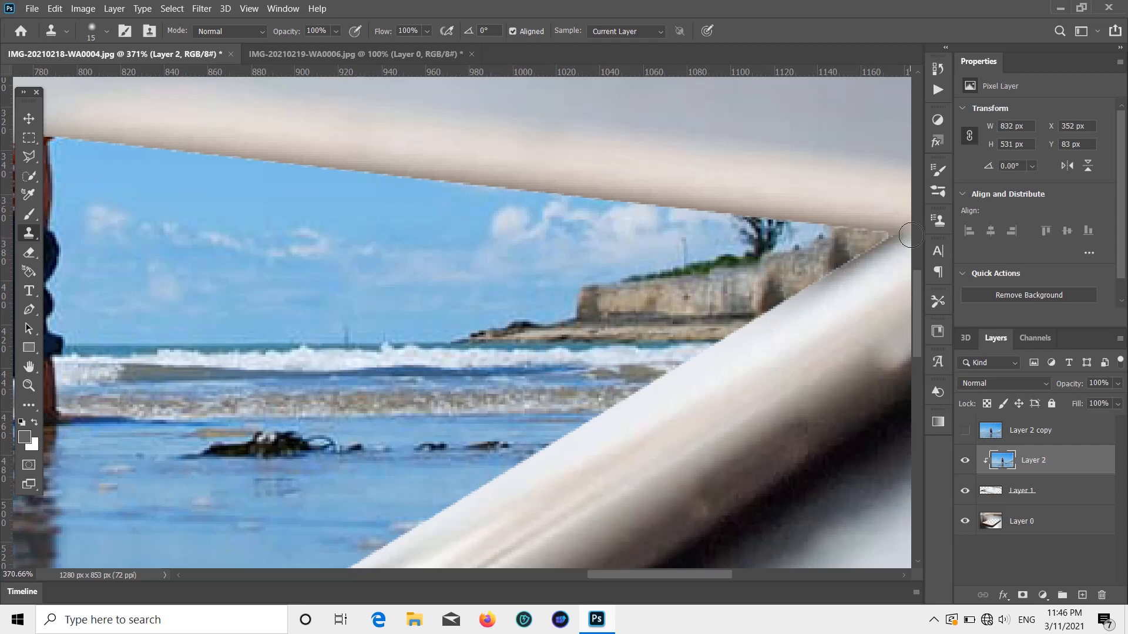
Cover the dark uncovered near corner of the phone screen with sea water using the Clone Stamp tool at brush size 25
scroll(834, 288, "down", 5)
scroll(833, 288, "down", 3)
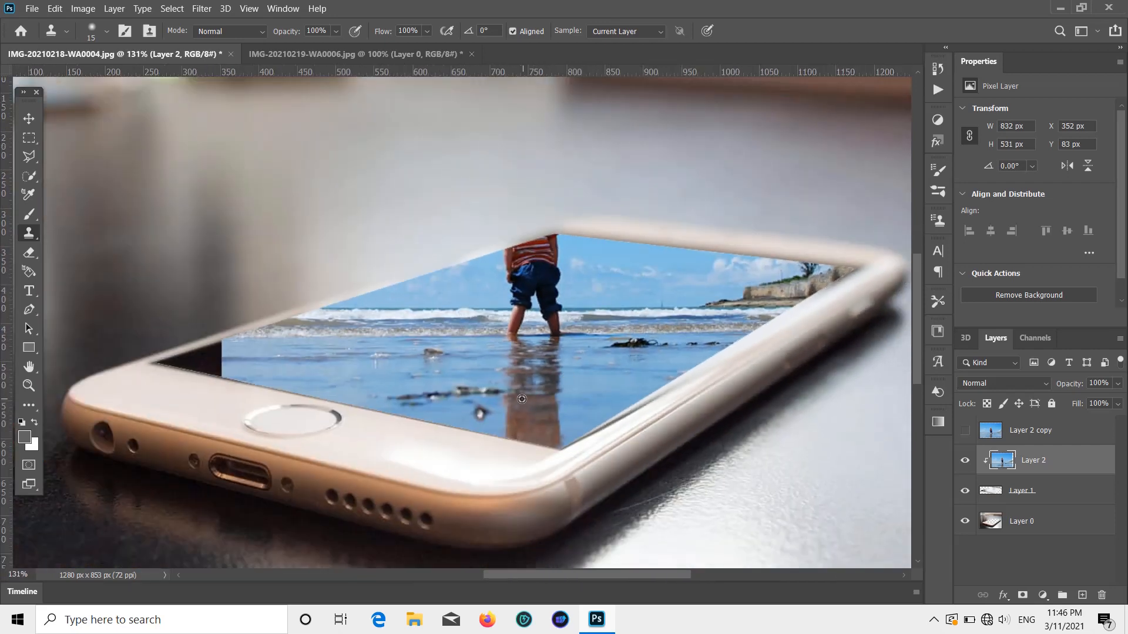
scroll(191, 344, "up", 6)
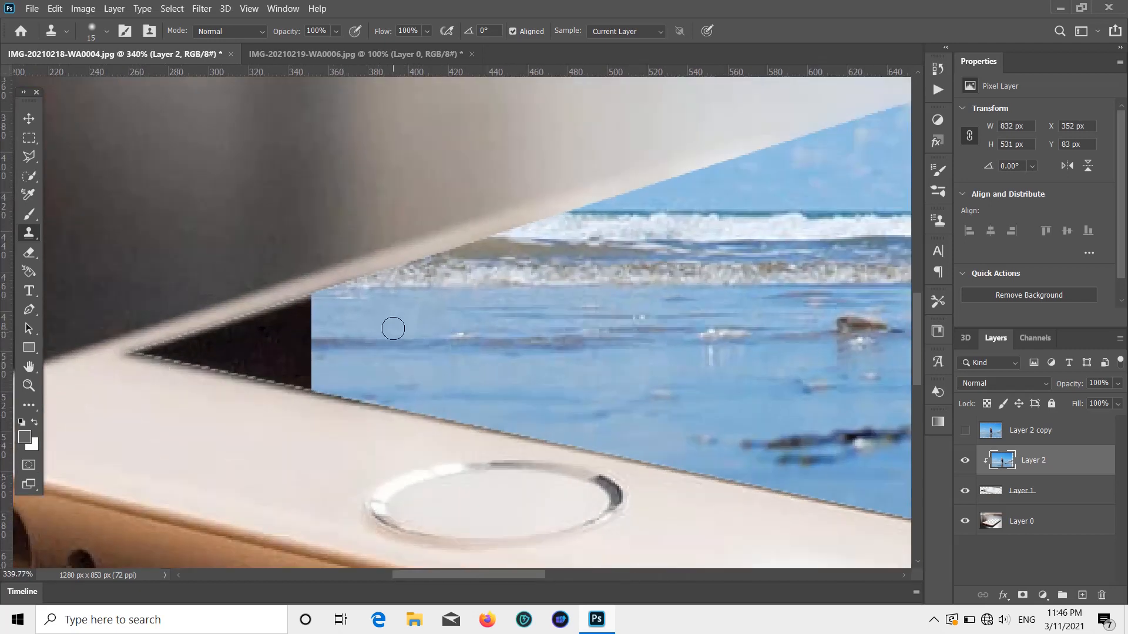
key("bracketright")
left_click(382, 336, "alt")
mouse_move(323, 347)
left_mouse_down()
mouse_move(312, 302)
mouse_move(285, 337)
mouse_move(303, 322)
mouse_move(296, 379)
mouse_move(279, 320)
mouse_move(252, 385)
mouse_move(249, 275)
mouse_move(256, 359)
mouse_move(206, 355)
mouse_move(209, 364)
mouse_move(215, 347)
mouse_move(196, 329)
mouse_move(194, 349)
mouse_move(103, 350)
mouse_move(156, 351)
left_mouse_up()
scroll(270, 345, "down", 8)
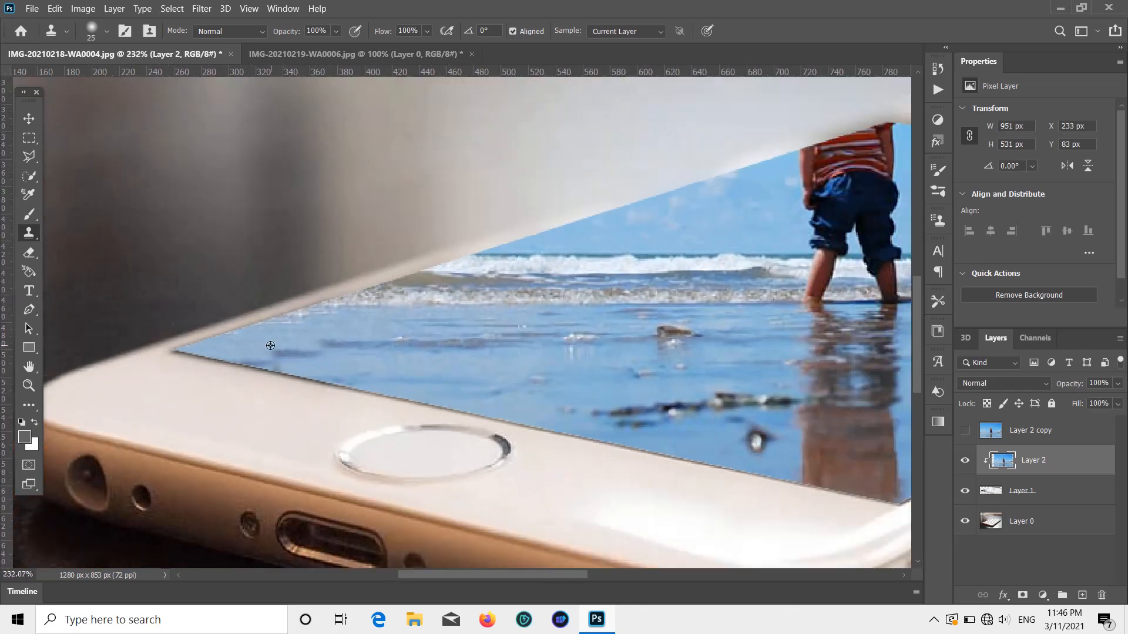
scroll(486, 431, "down", 1)
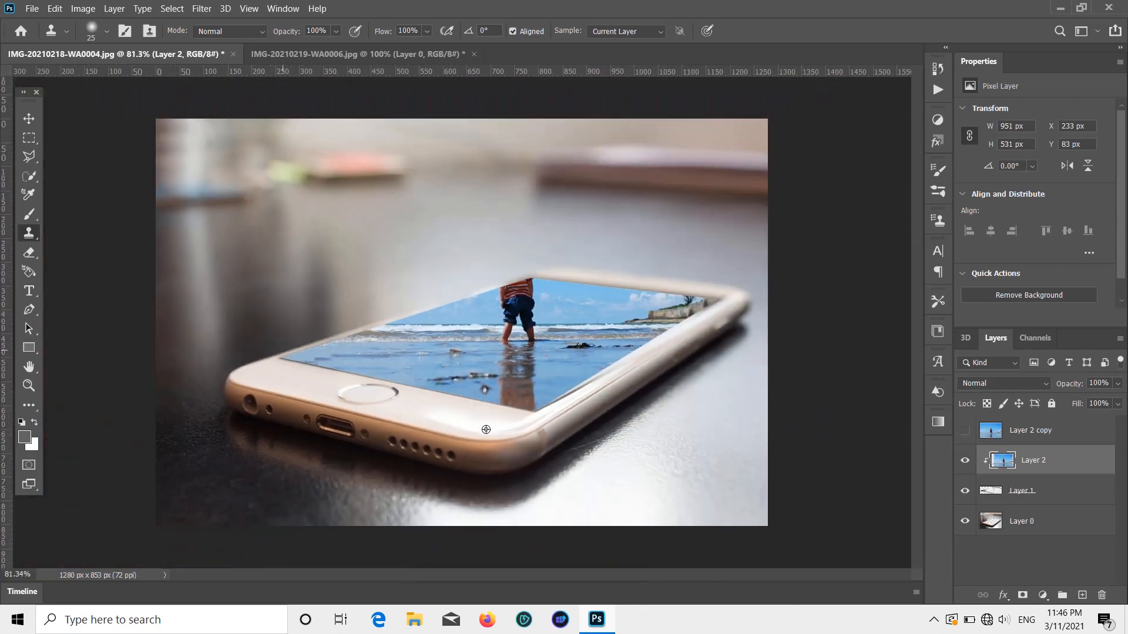
scroll(487, 438, "down", 2)
scroll(487, 445, "up", 3)
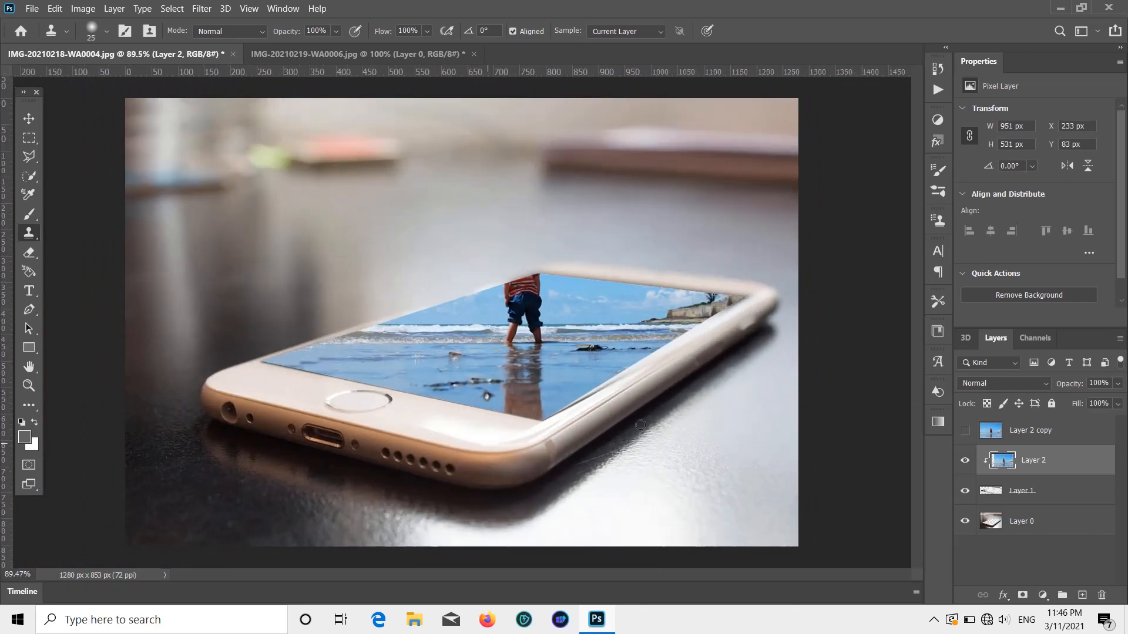
Show Layer 2 copy and set its opacity to 100%
left_click(28, 118)
left_click(964, 432)
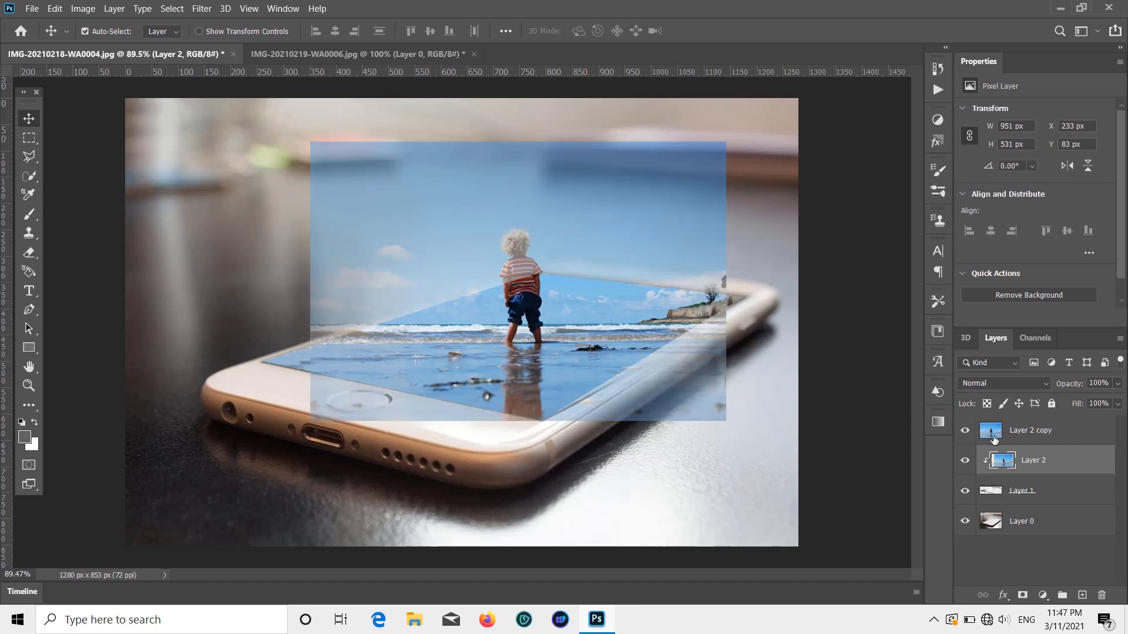
left_click(1118, 385)
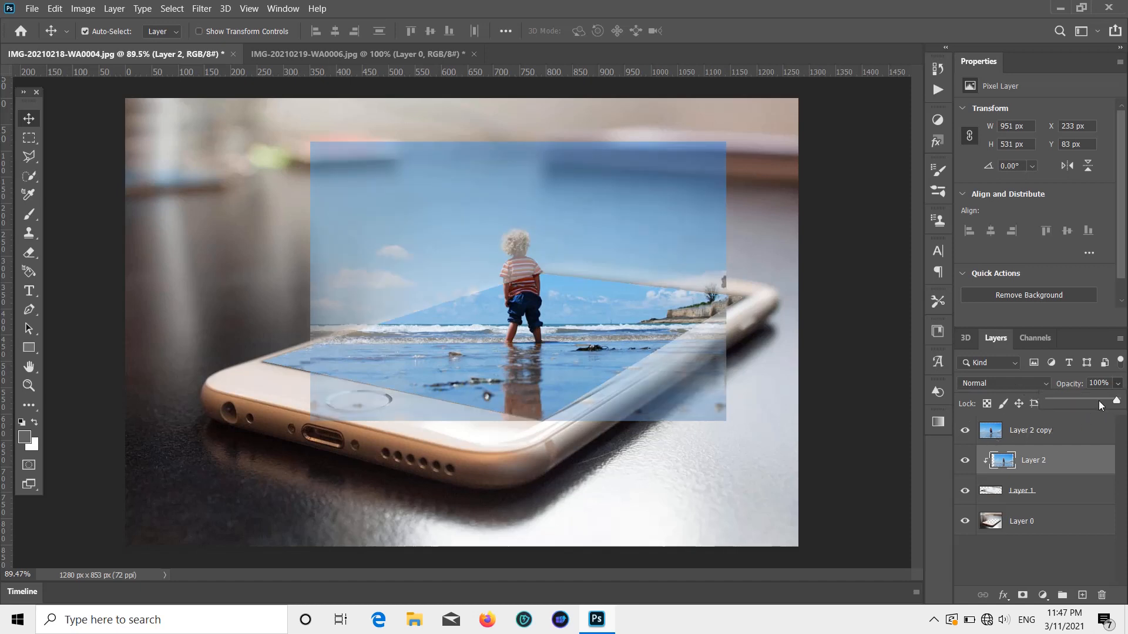
left_click(1052, 433)
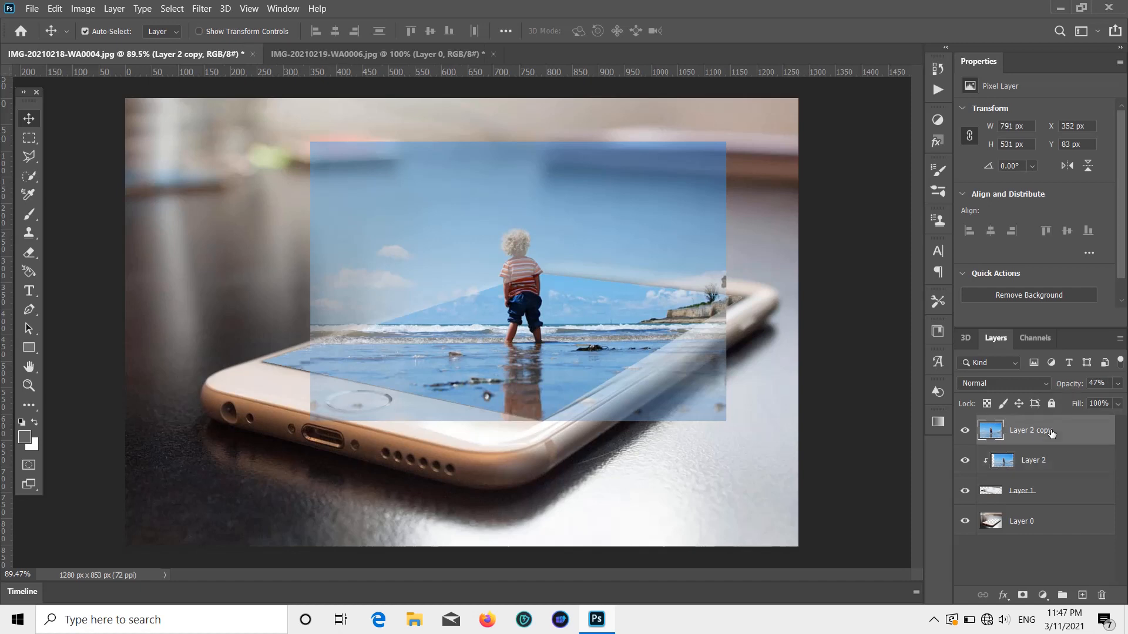
left_click(1119, 386)
left_click_drag(1077, 402, 1125, 404)
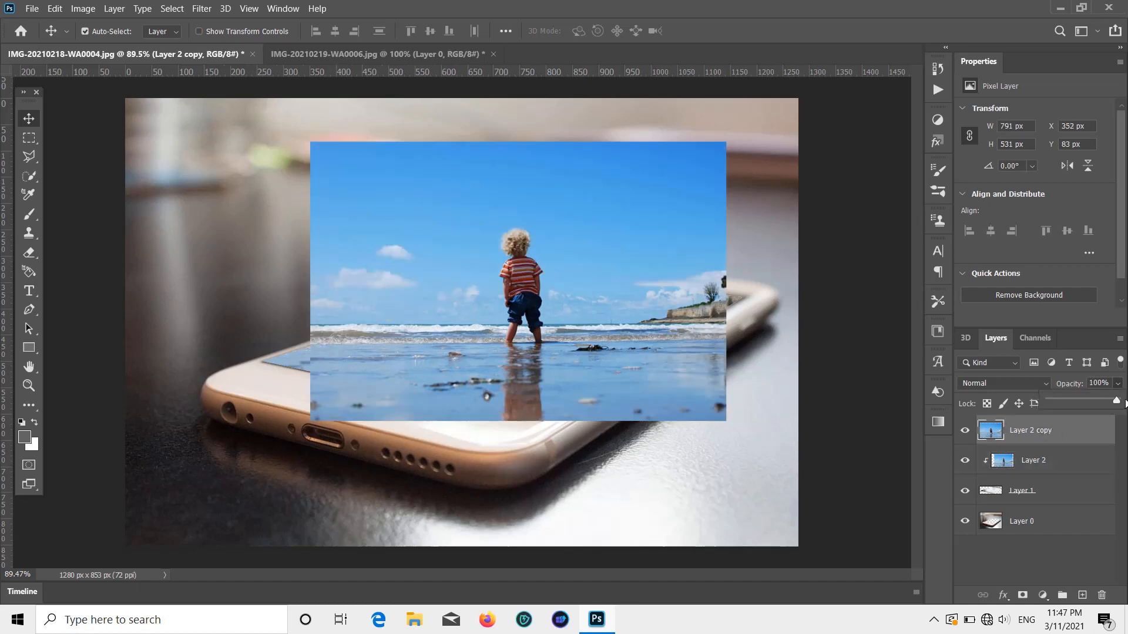
left_click(920, 425)
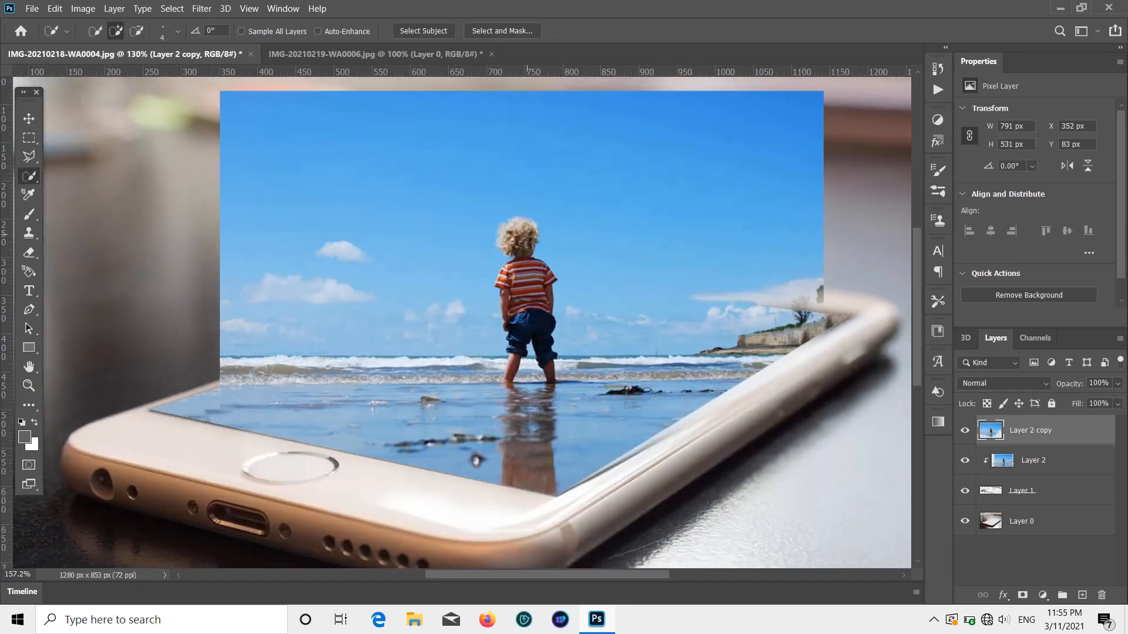
Select the child's curly-haired head on Layer 2 copy with the Quick Selection tool at brush size 4
scroll(481, 227, "up", 5)
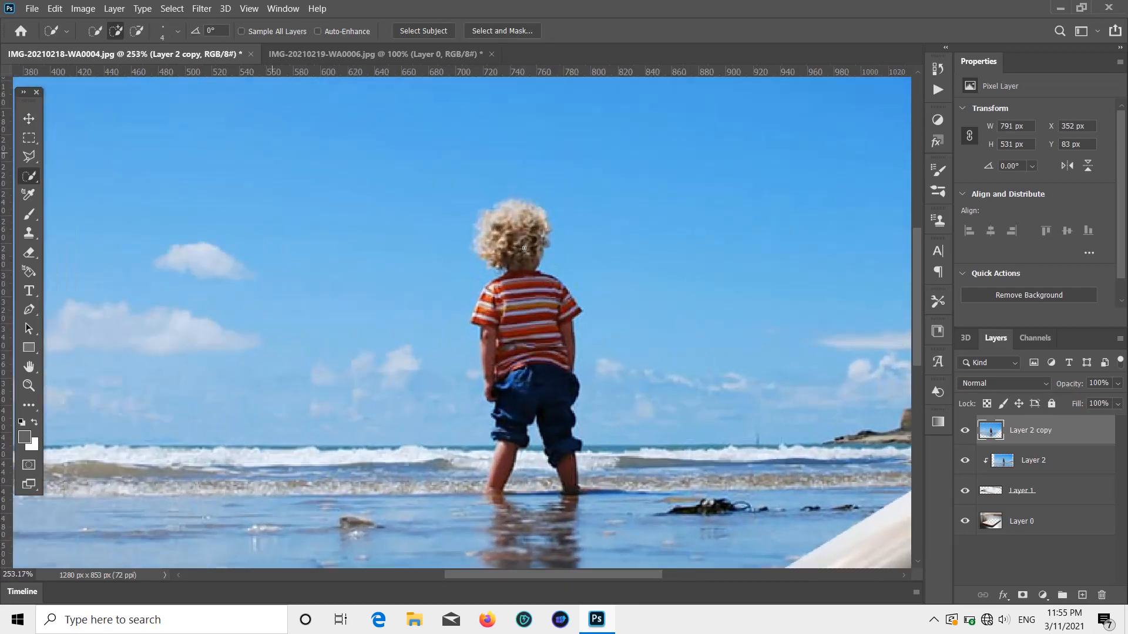
left_click(481, 219)
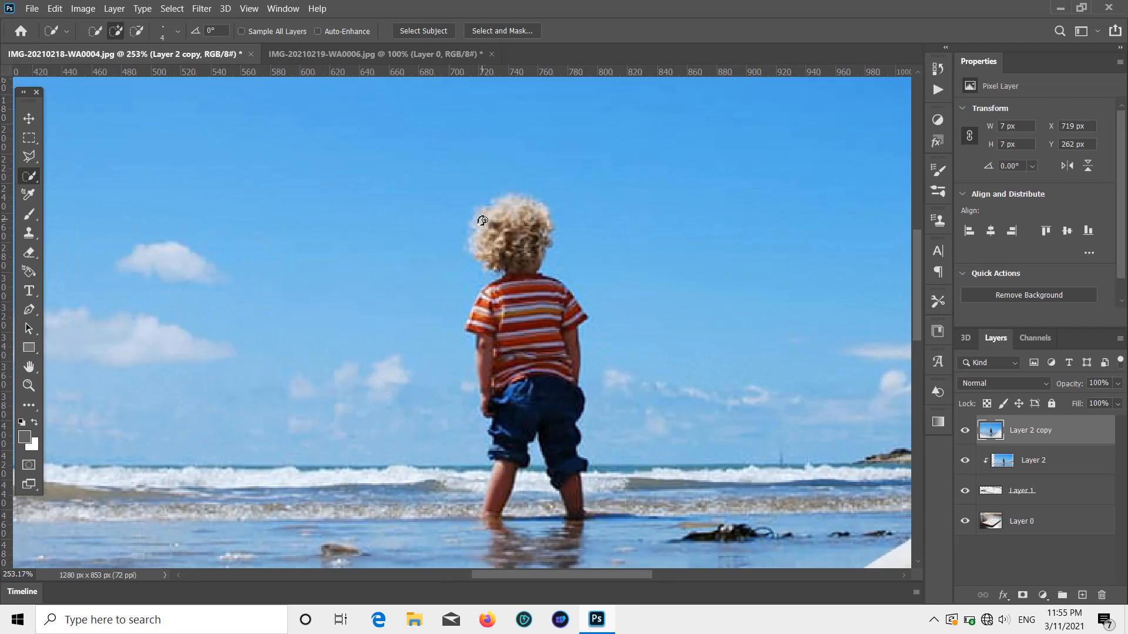
left_click_drag(482, 221, 492, 225)
left_click(508, 228)
mouse_move(498, 214)
left_mouse_down()
mouse_move(476, 226)
mouse_move(517, 211)
mouse_move(516, 251)
left_mouse_up()
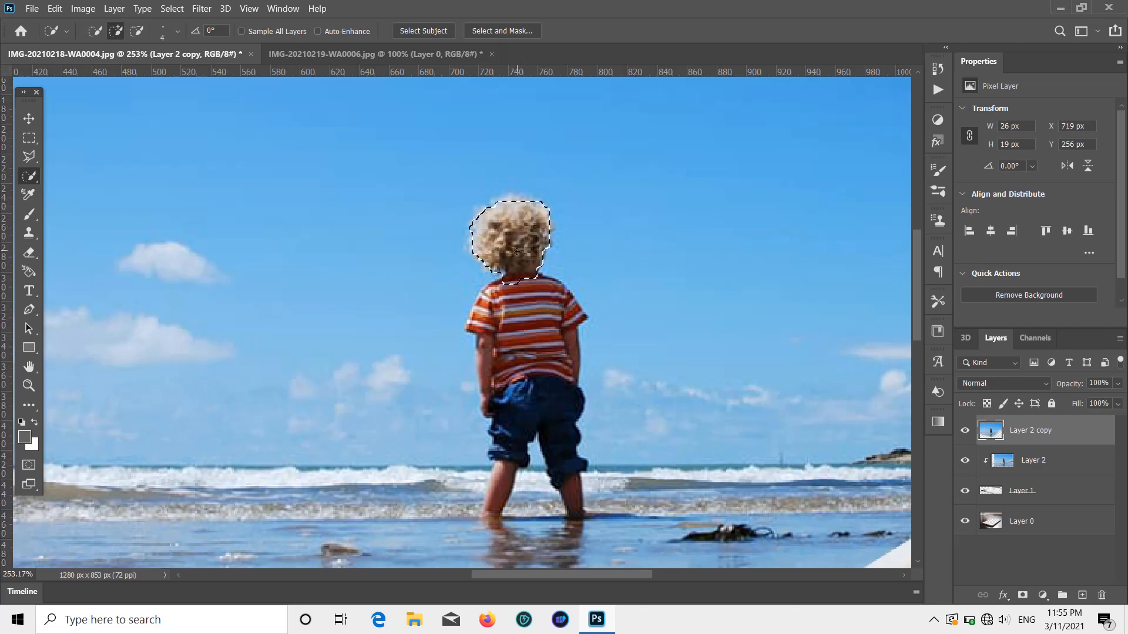
Extend the quick selection over the child's striped shirt, arms, shorts and lower leg, keeping the sky out of it
left_click(512, 307)
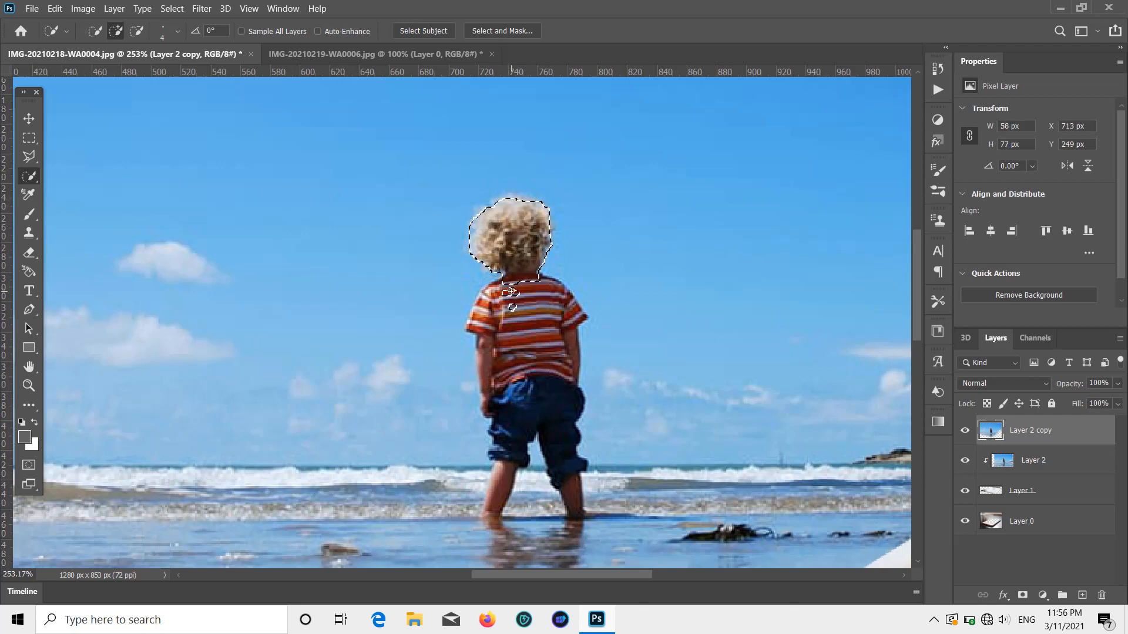
left_click(503, 303)
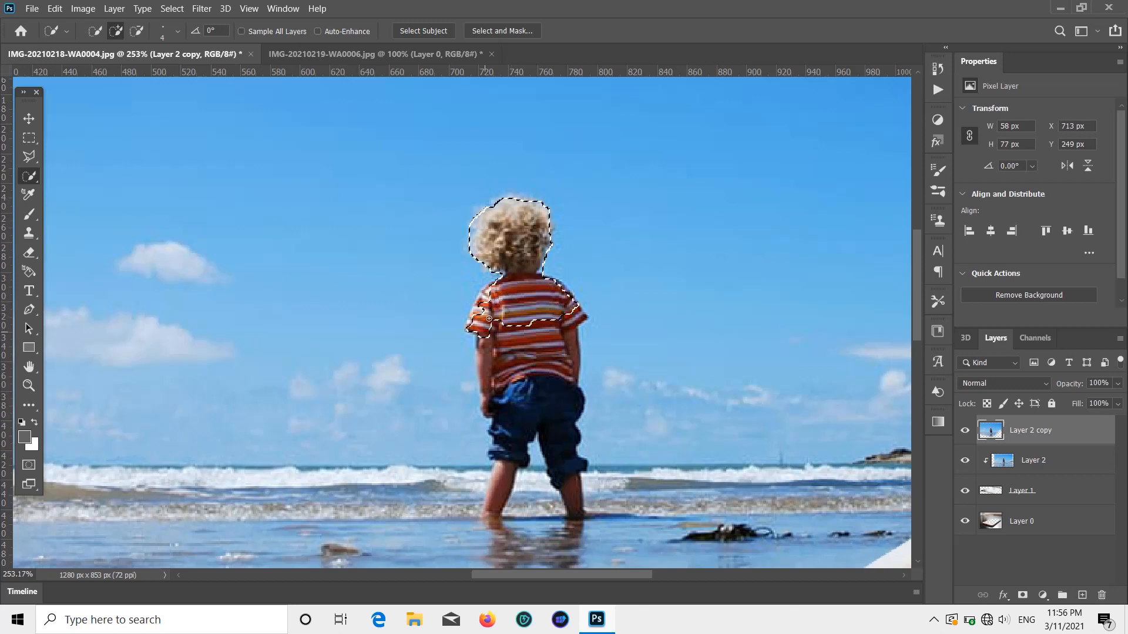
left_click(526, 307)
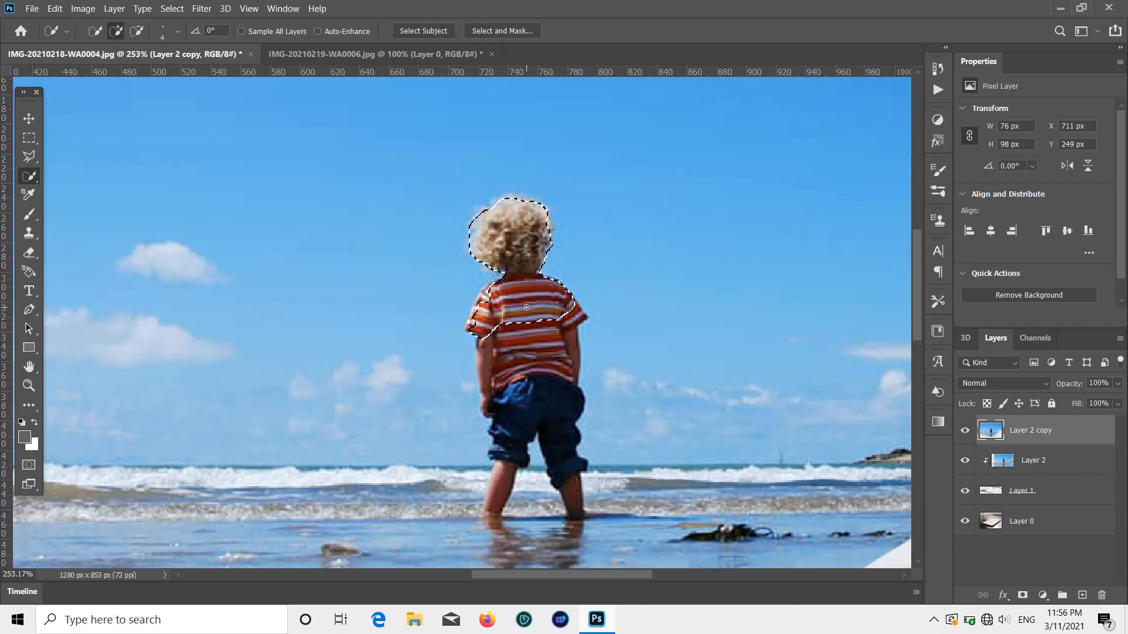
scroll(526, 308, "up", 1)
scroll(527, 307, "down", 2)
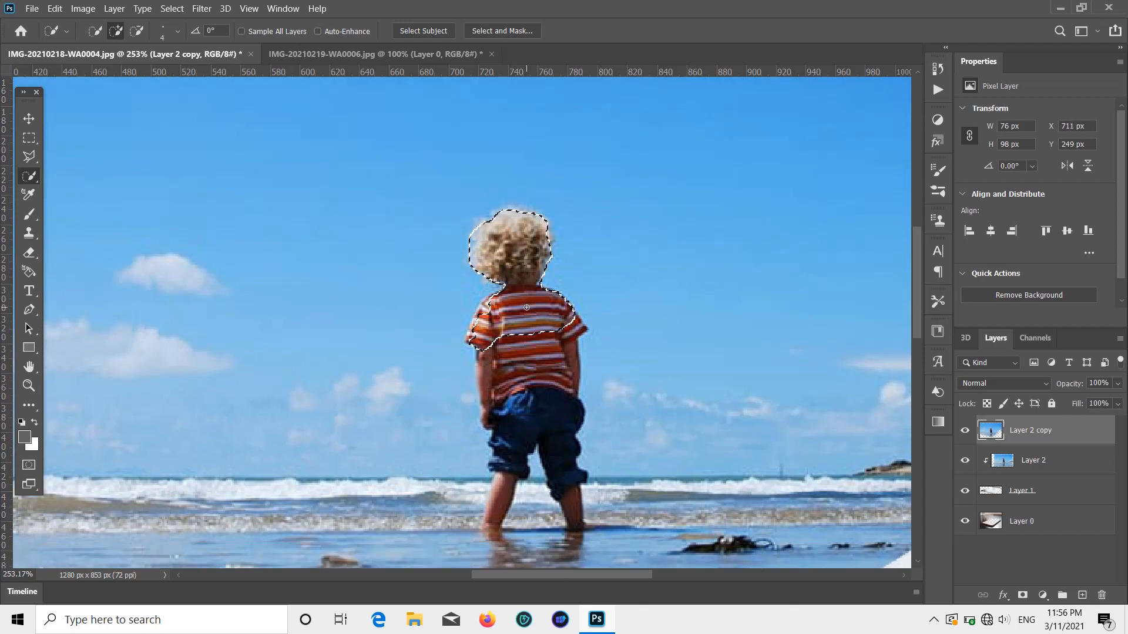
scroll(527, 307, "down", 2)
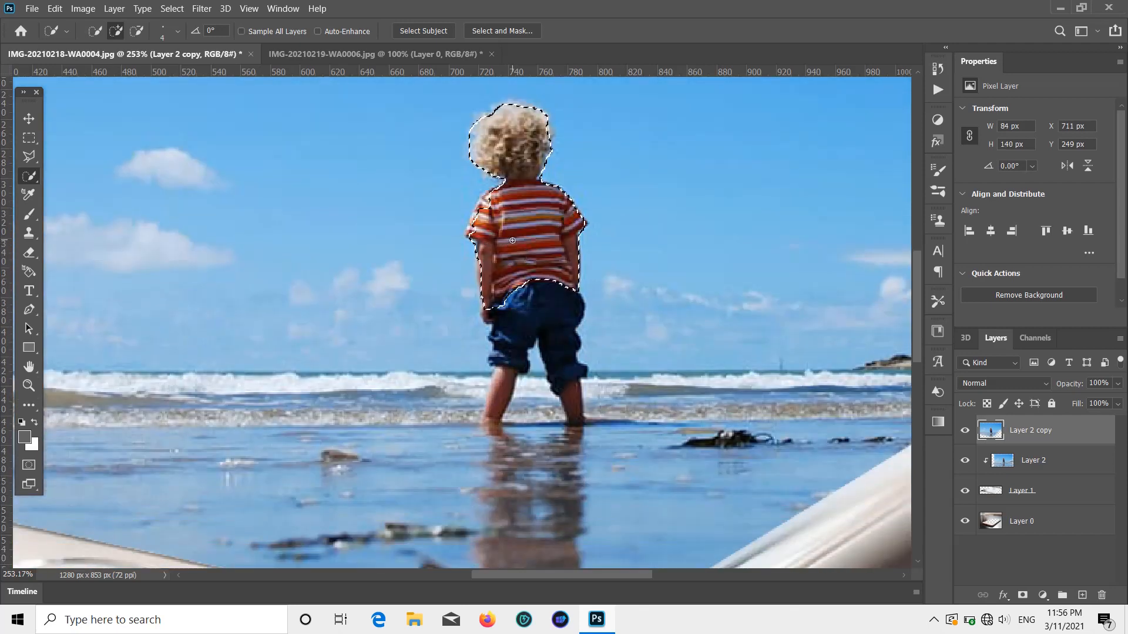
left_click(518, 316)
left_click(518, 316)
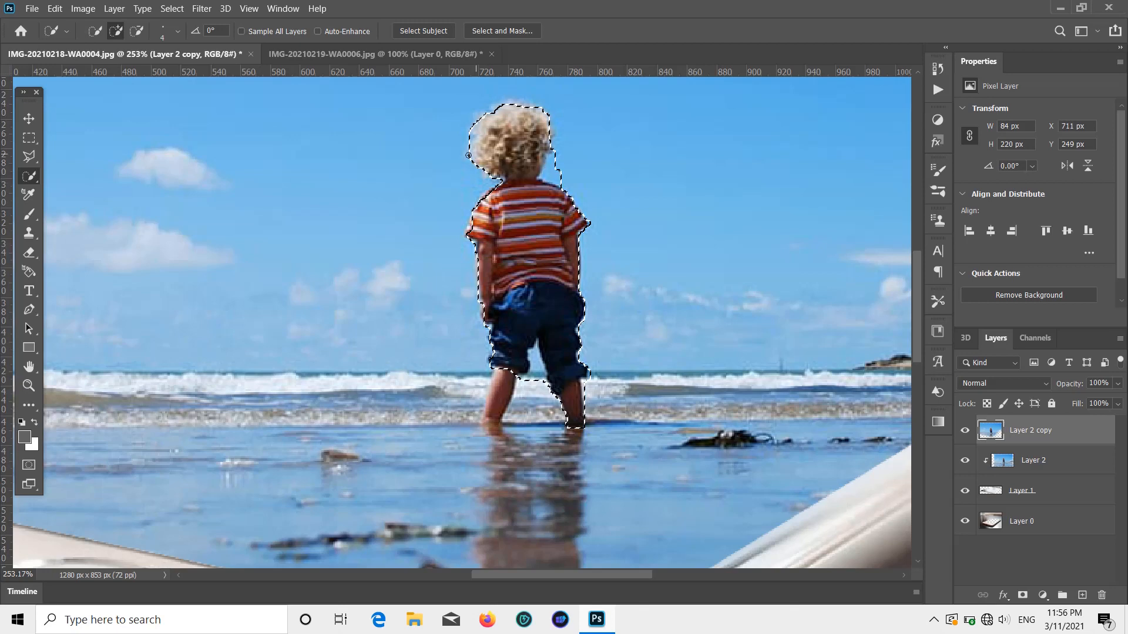
left_click(330, 183)
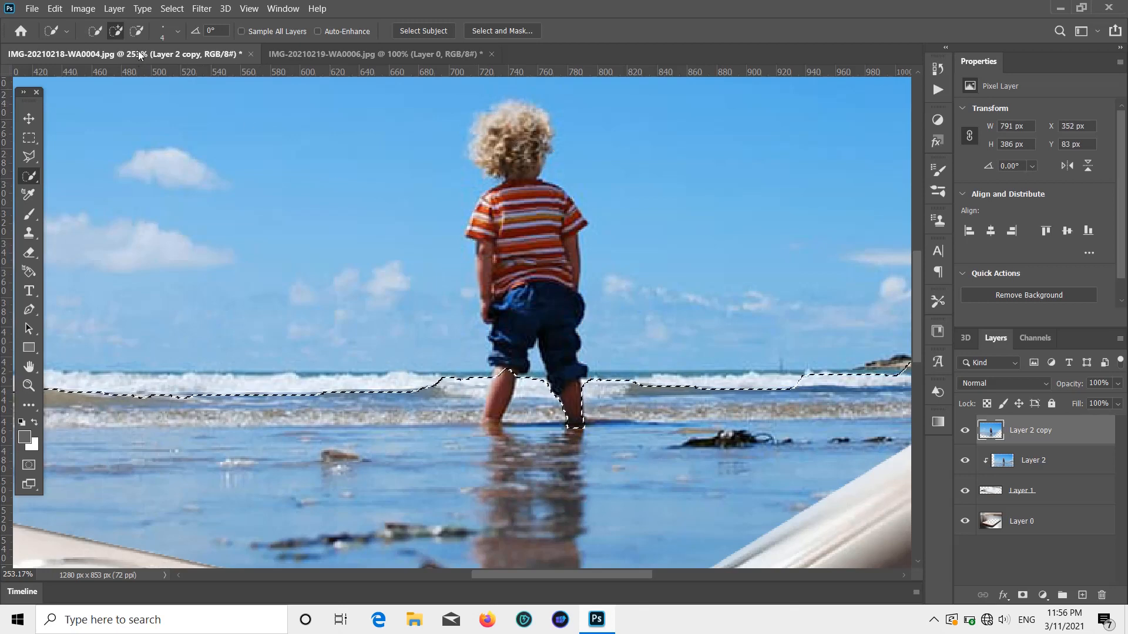
key("ctrl+z")
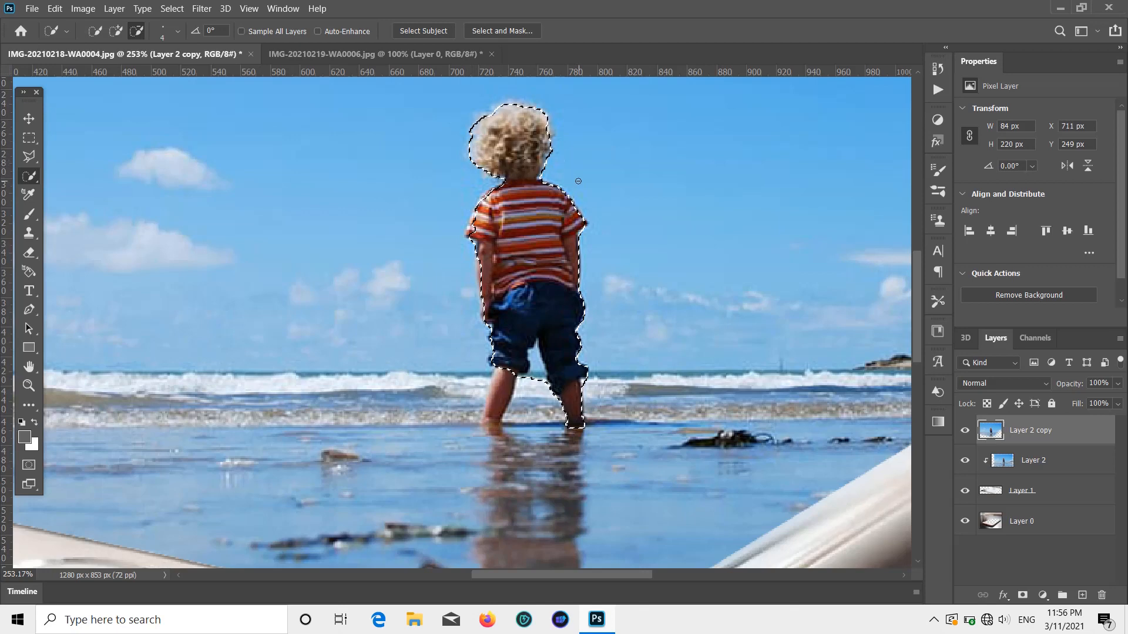
Copy the selected child to a new layer and hide Layer 2 copy
key("ctrl+j")
key("ctrl+j")
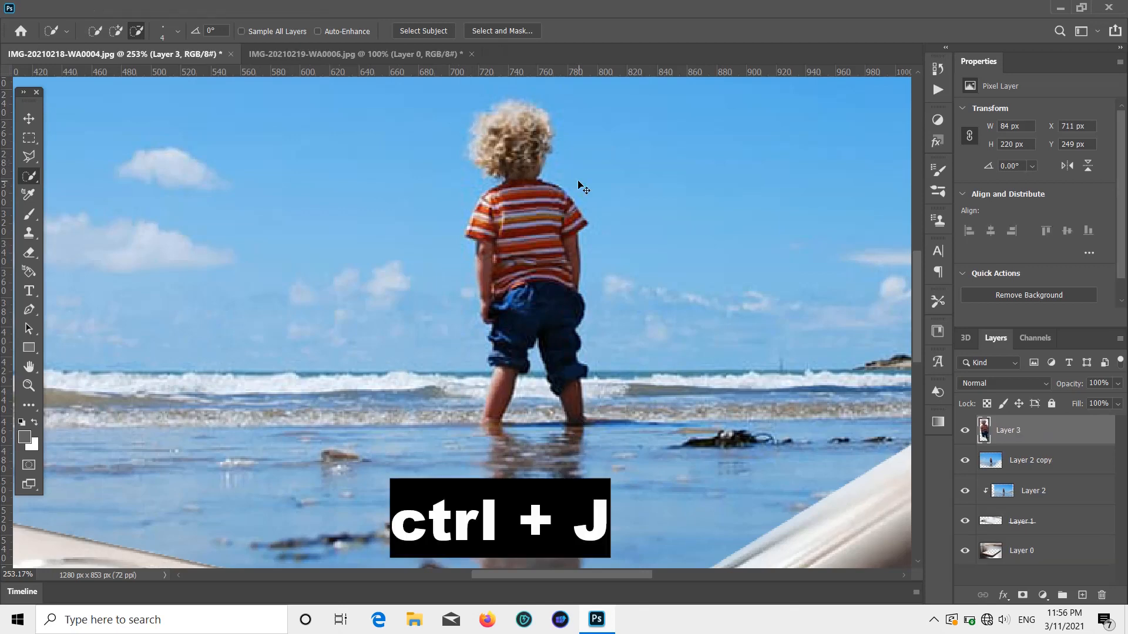
scroll(582, 187, "down", 4)
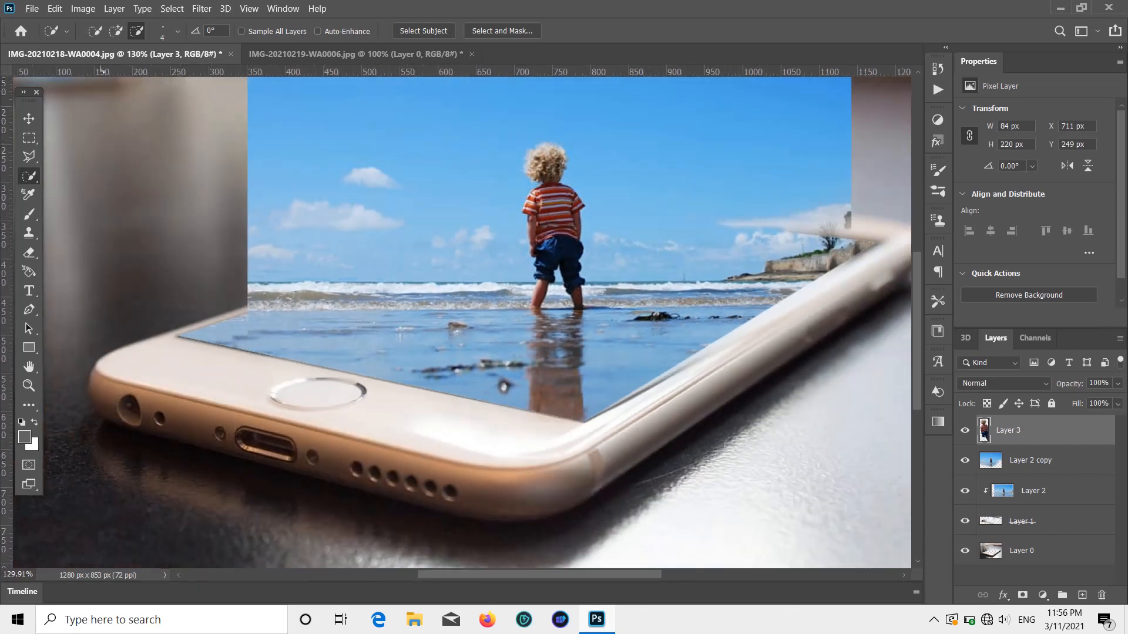
left_click(27, 117)
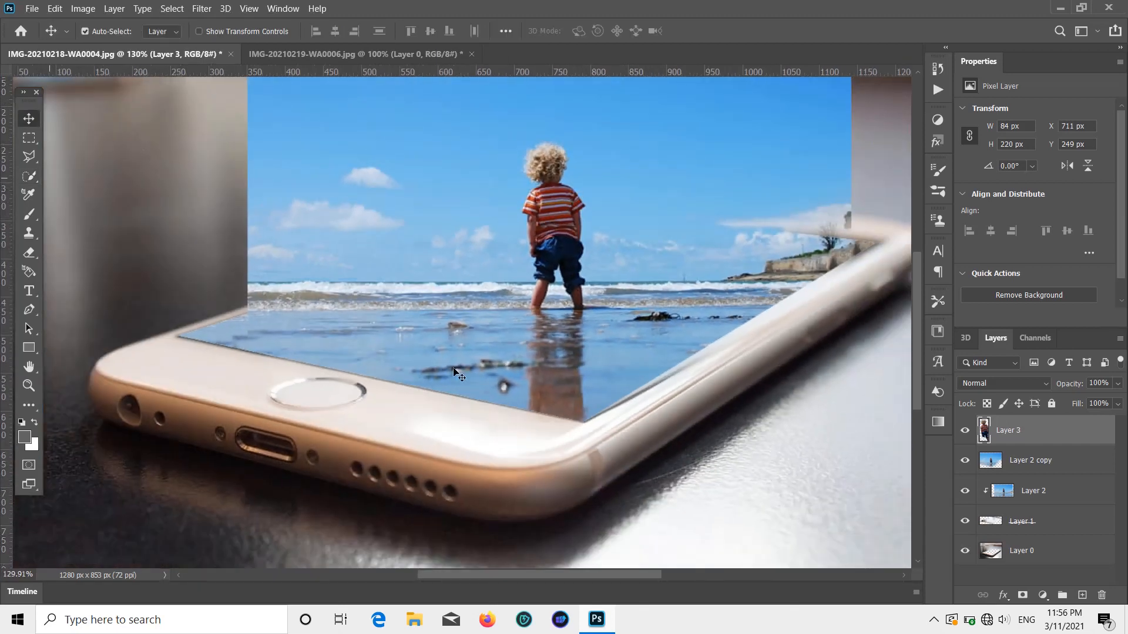
scroll(458, 374, "down", 3)
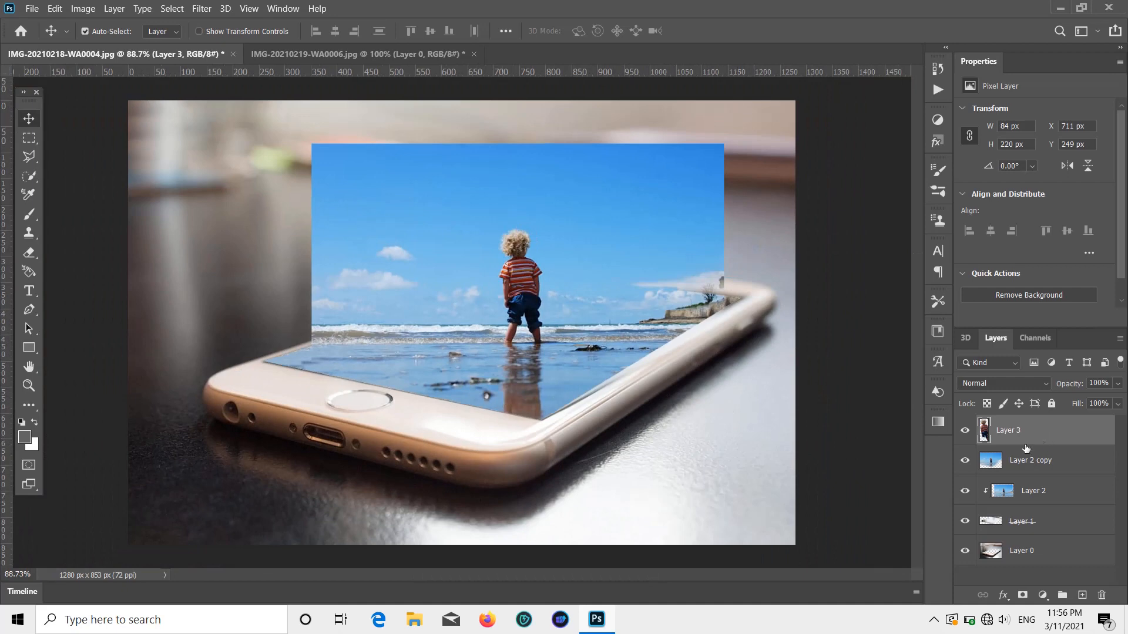
left_click(965, 462)
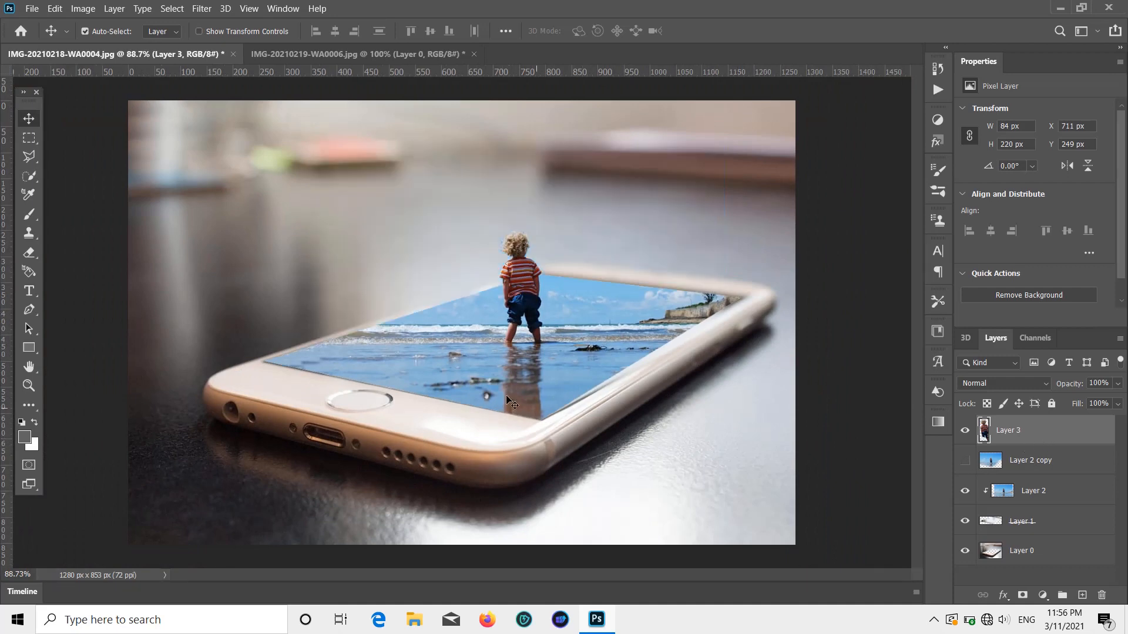
Try to erase the blue fringe beside the child's hair on Layer 3 with the Eraser tool at brush size 175
scroll(488, 304, "up", 6)
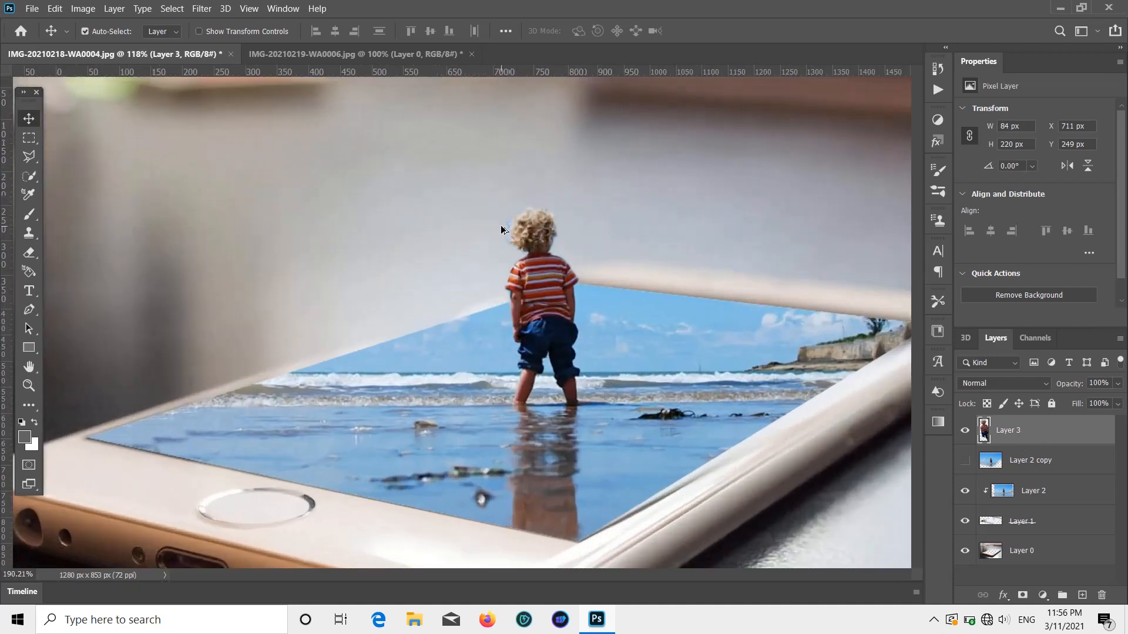
scroll(534, 217, "down", 5)
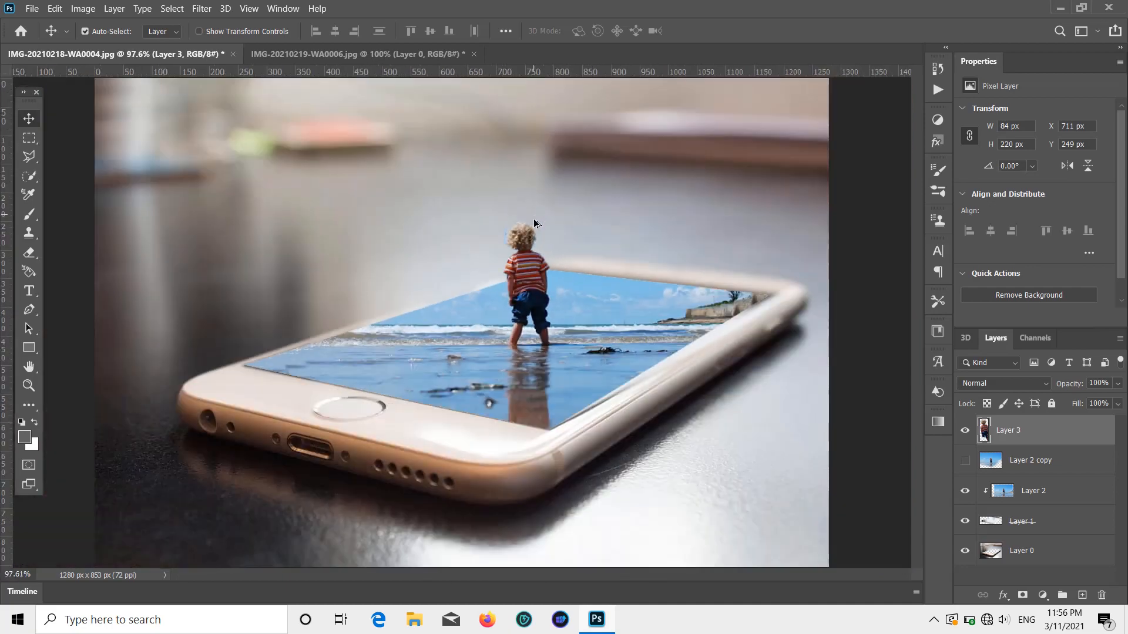
scroll(531, 233, "up", 5)
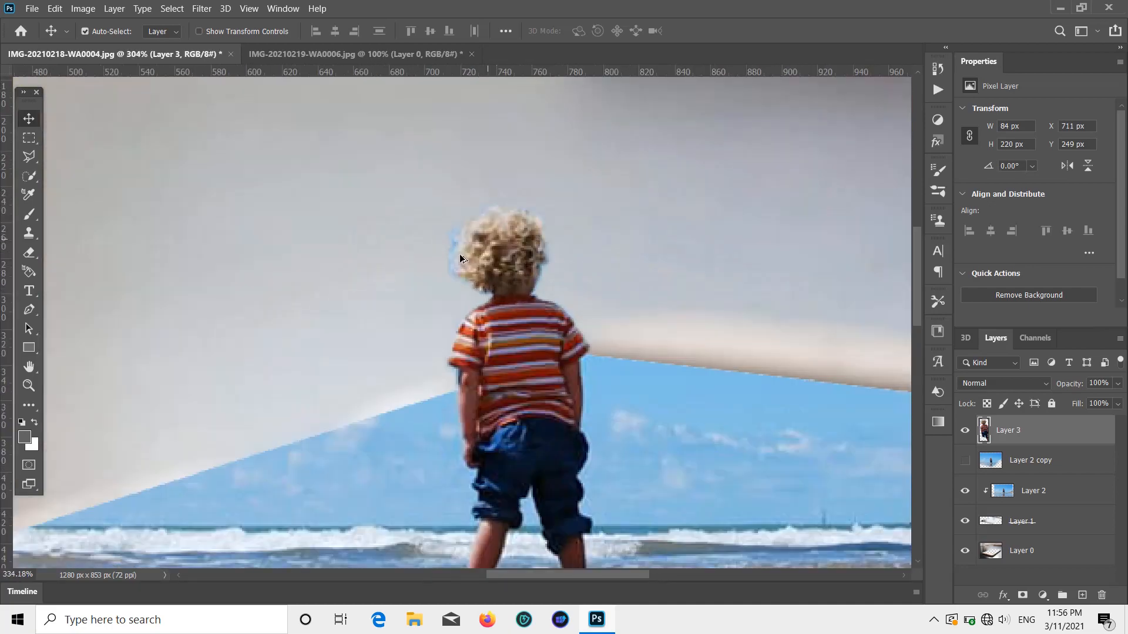
scroll(452, 262, "up", 5)
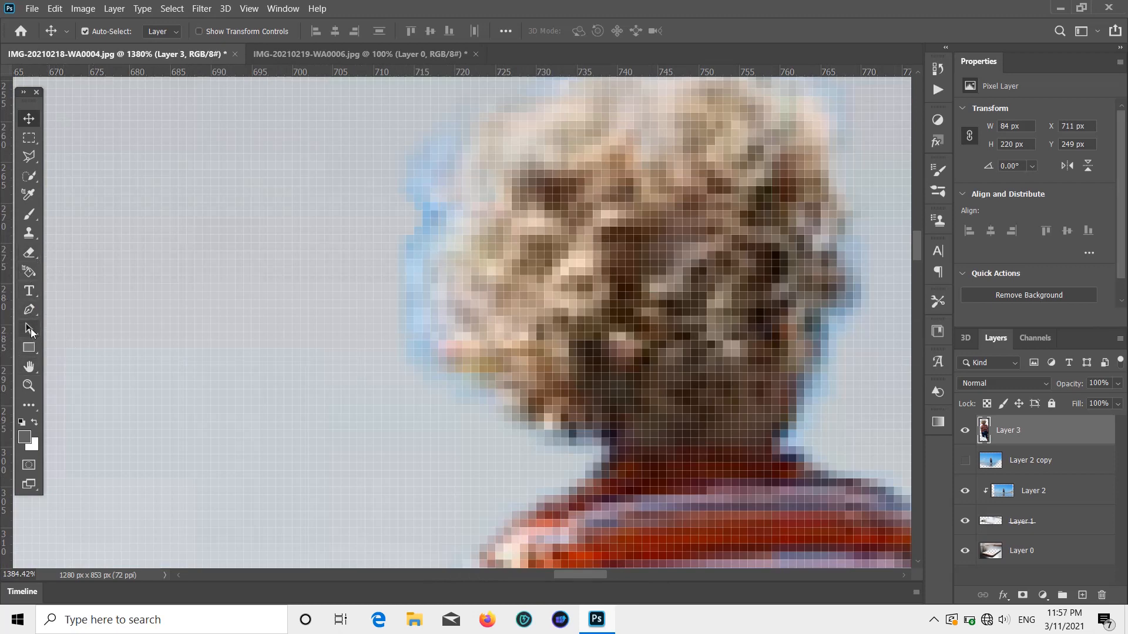
left_click(28, 253)
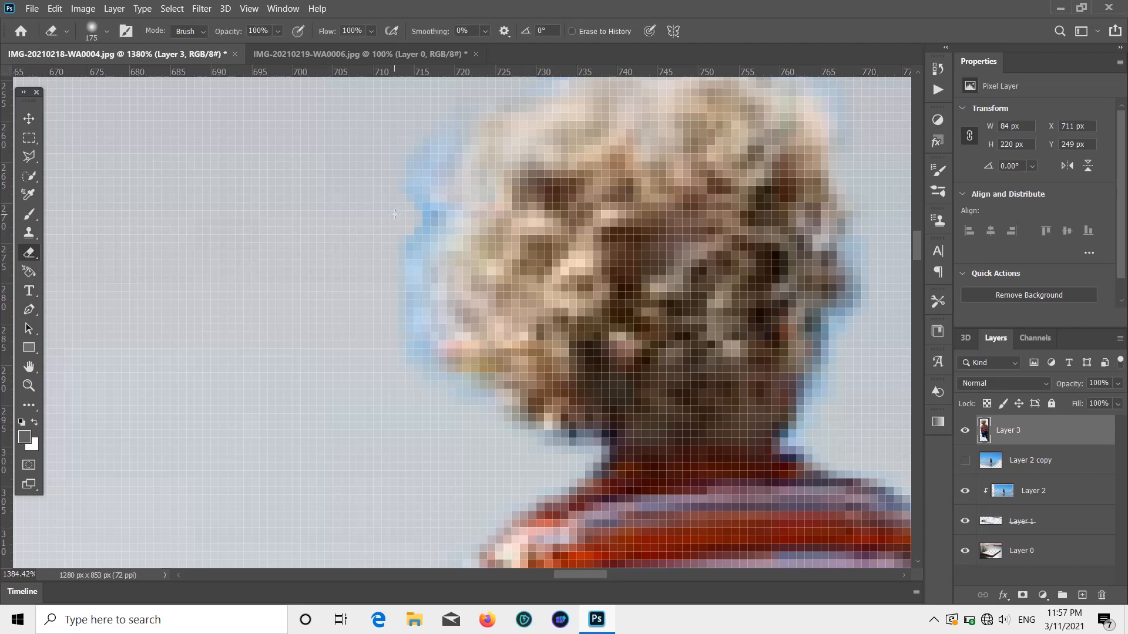
left_click(411, 232)
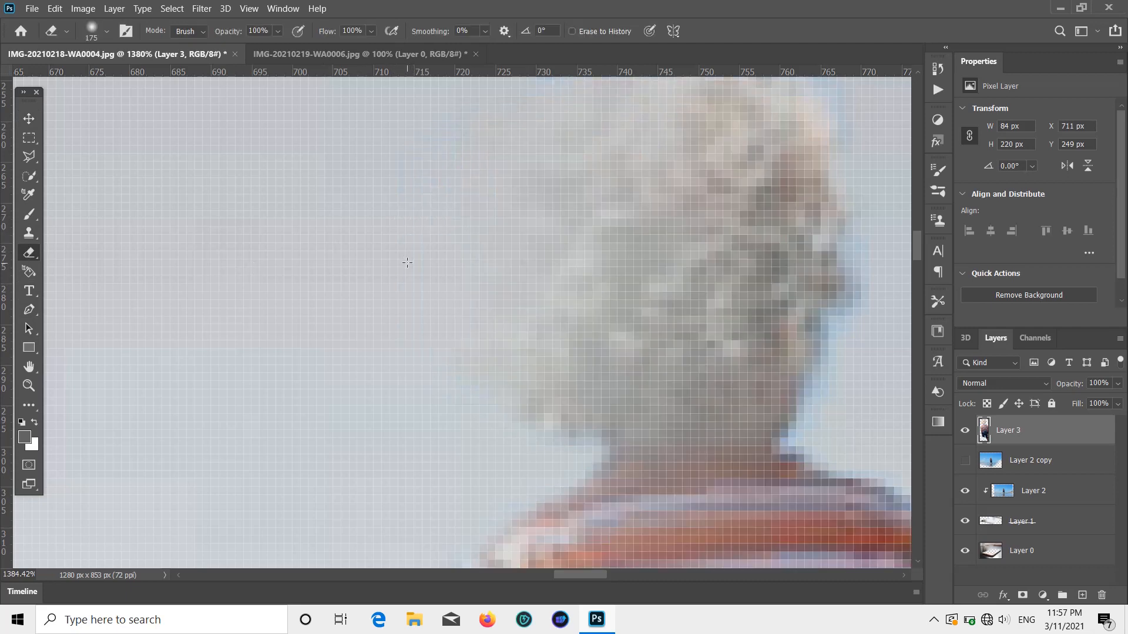
key("ctrl+z")
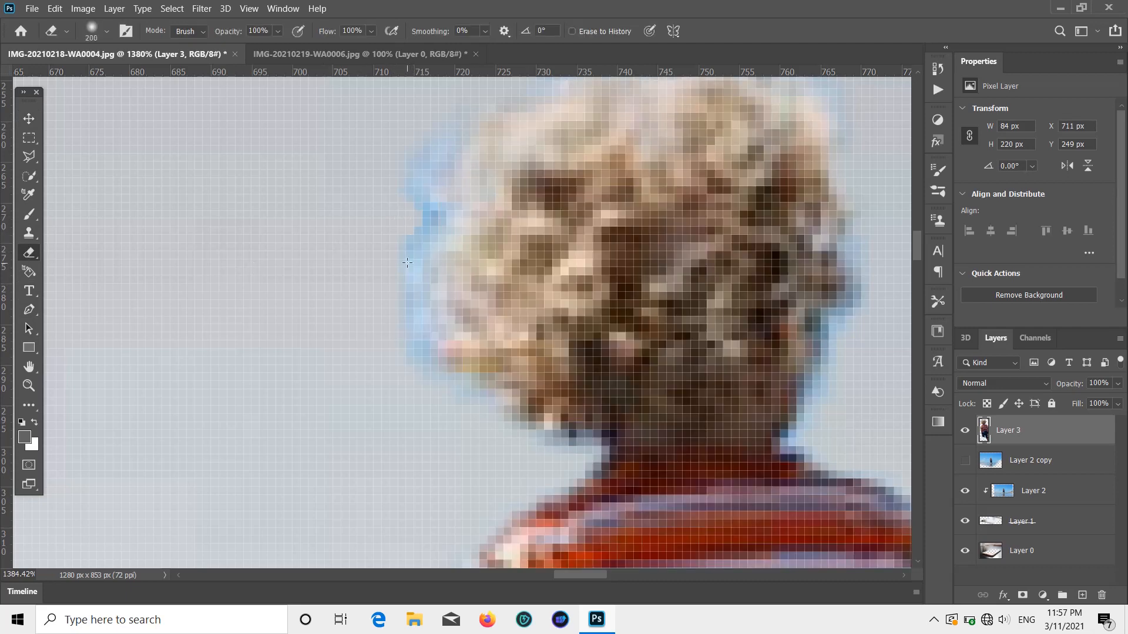
scroll(407, 262, "down", 5)
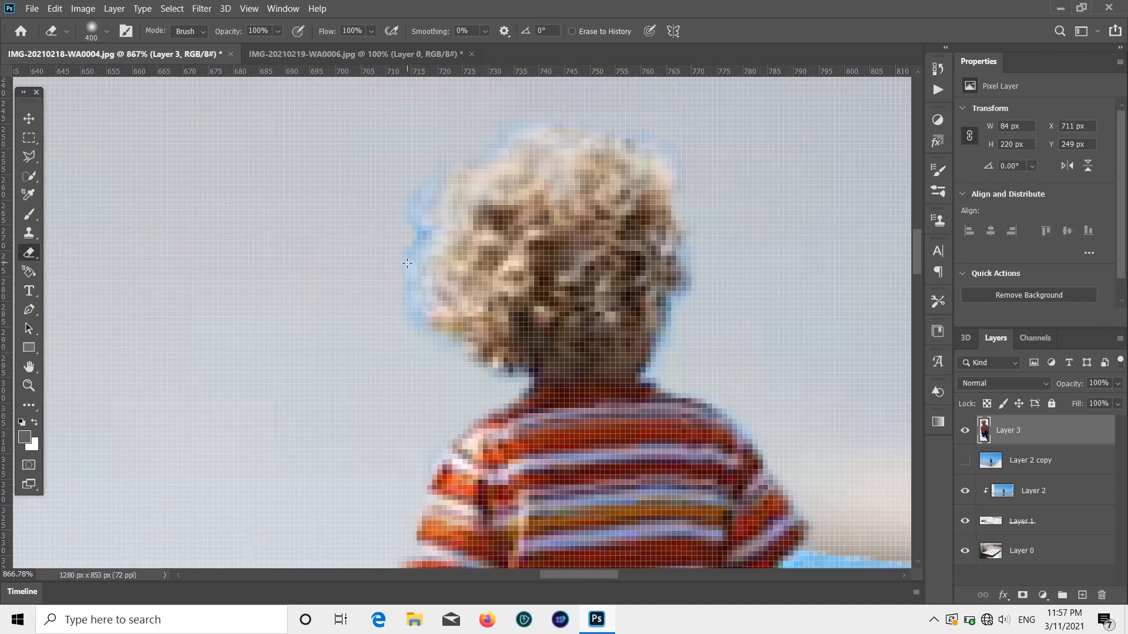
scroll(407, 263, "down", 3)
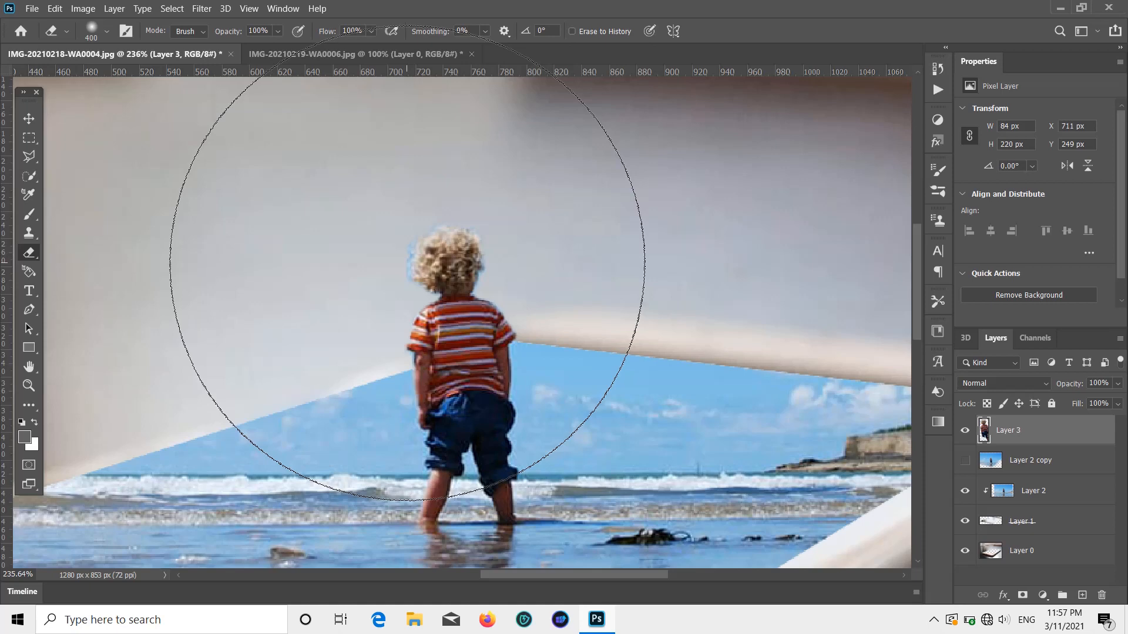
Erase the blue fringe around the child's hair and shoulders on Layer 3 with the Eraser tool at brush size 6
key("bracketleft")
key("bracketleft")
key("bracketleft")
key("bracketleft")
key("bracketleft")
key("bracketleft")
key("bracketleft")
key("bracketleft")
key("bracketleft")
key("bracketleft")
key("bracketleft")
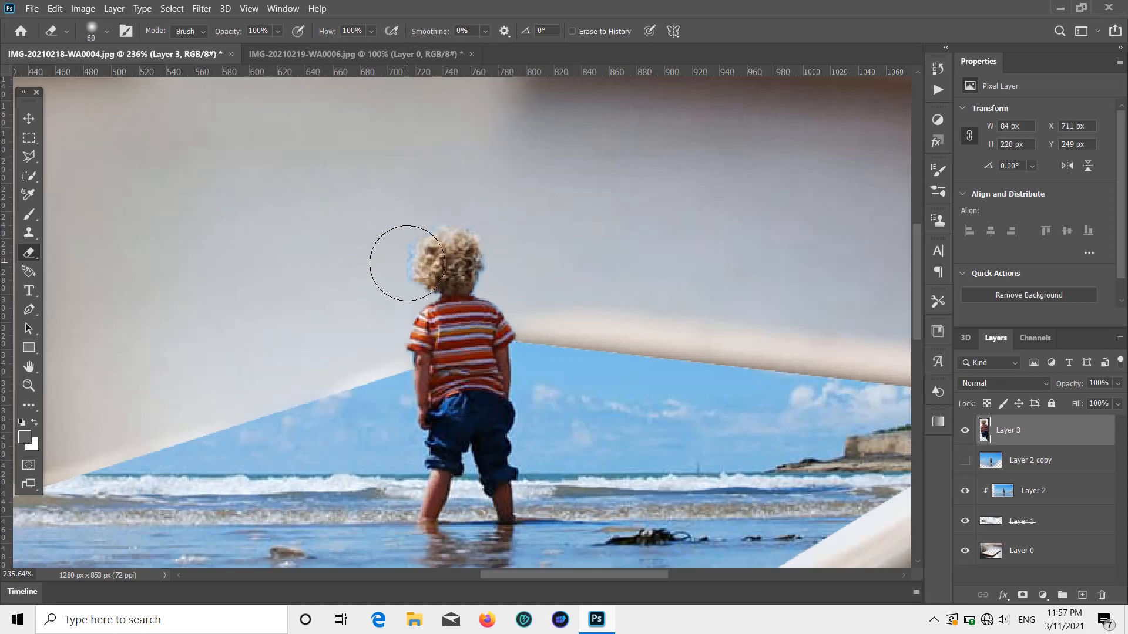
key("bracketleft")
key("bracketleft")
key("bracketleft")
key("bracketleft")
key("bracketleft")
key("bracketleft")
key("bracketleft")
key("bracketleft")
key("bracketleft")
scroll(408, 263, "up", 3)
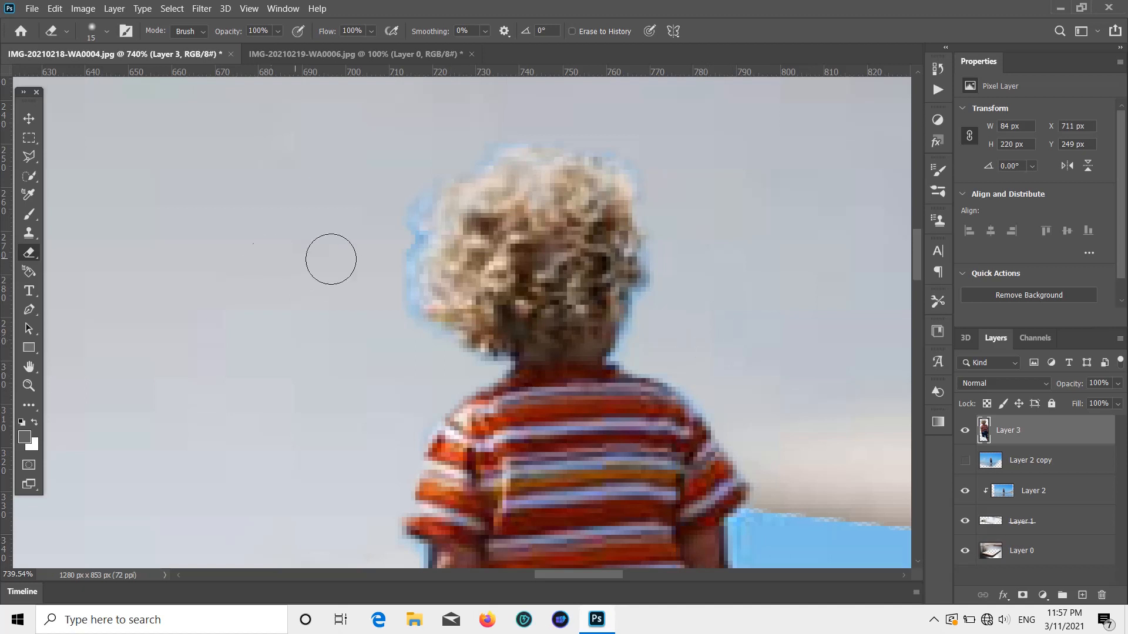
key("bracketleft")
key("bracketleft")
key("bracketleft")
key("bracketleft")
key("bracketleft")
mouse_move(408, 291)
left_mouse_down()
mouse_move(435, 345)
mouse_move(490, 371)
left_mouse_up()
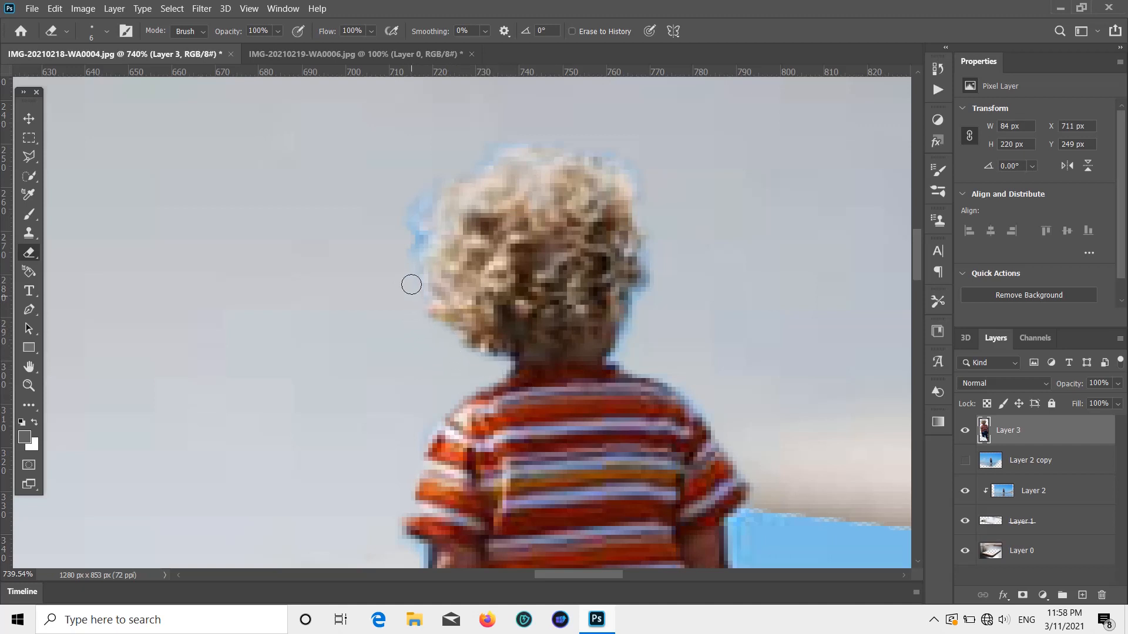
mouse_move(411, 284)
left_mouse_down()
mouse_move(415, 213)
mouse_move(452, 153)
mouse_move(406, 215)
mouse_move(409, 254)
mouse_move(441, 176)
mouse_move(469, 155)
mouse_move(575, 141)
mouse_move(631, 165)
mouse_move(648, 186)
mouse_move(660, 274)
mouse_move(627, 349)
mouse_move(713, 405)
mouse_move(727, 421)
left_mouse_up()
Examine the child's hair, sleeve and arm edges up close and the whole composite for leftover fringe
scroll(671, 392, "down", 4)
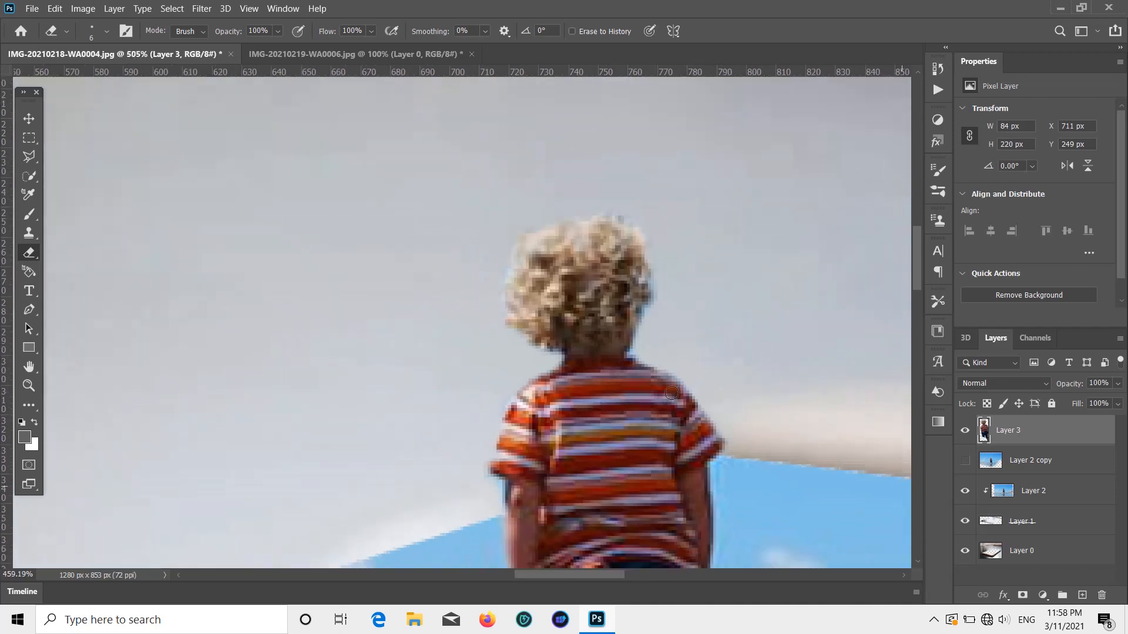
scroll(671, 393, "down", 2)
scroll(564, 446, "up", 6)
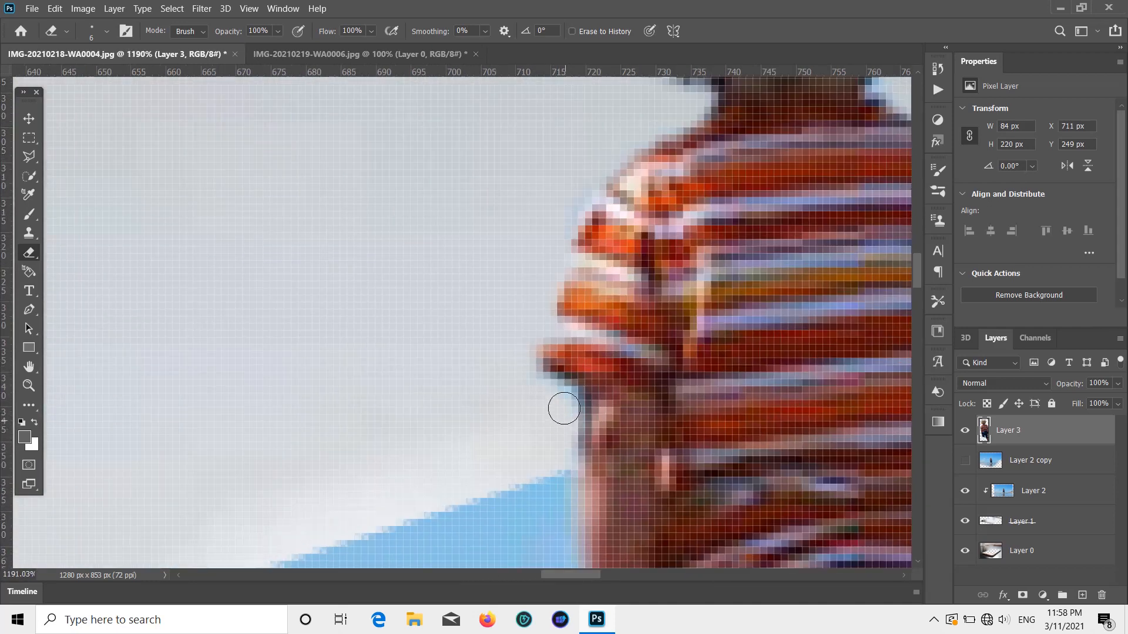
scroll(546, 391, "down", 1)
scroll(547, 392, "down", 7)
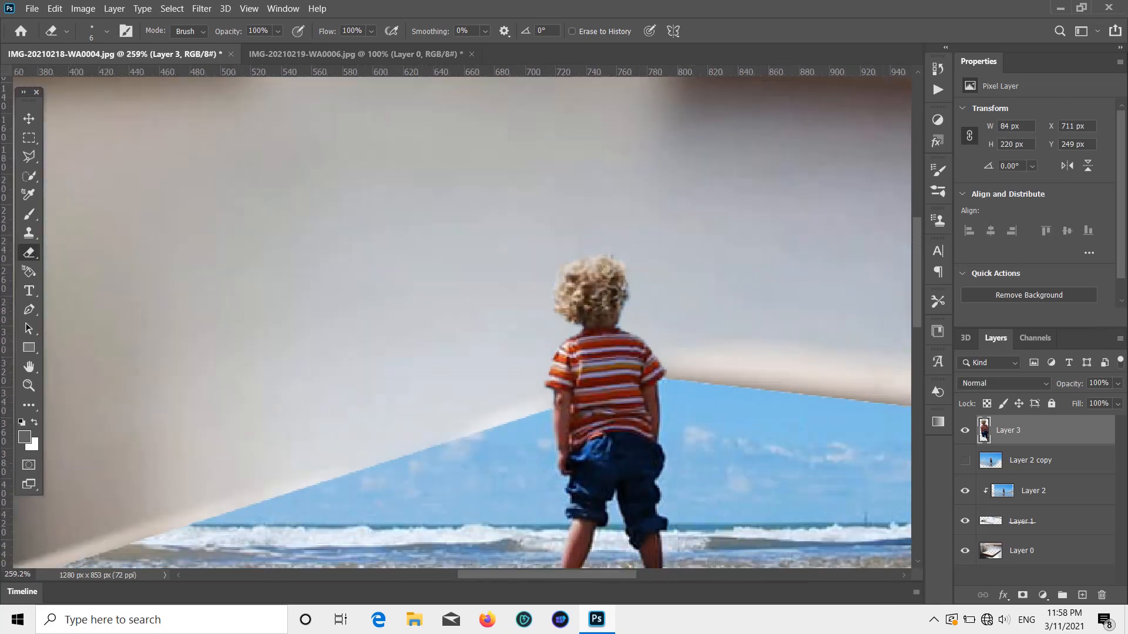
scroll(545, 394, "down", 3)
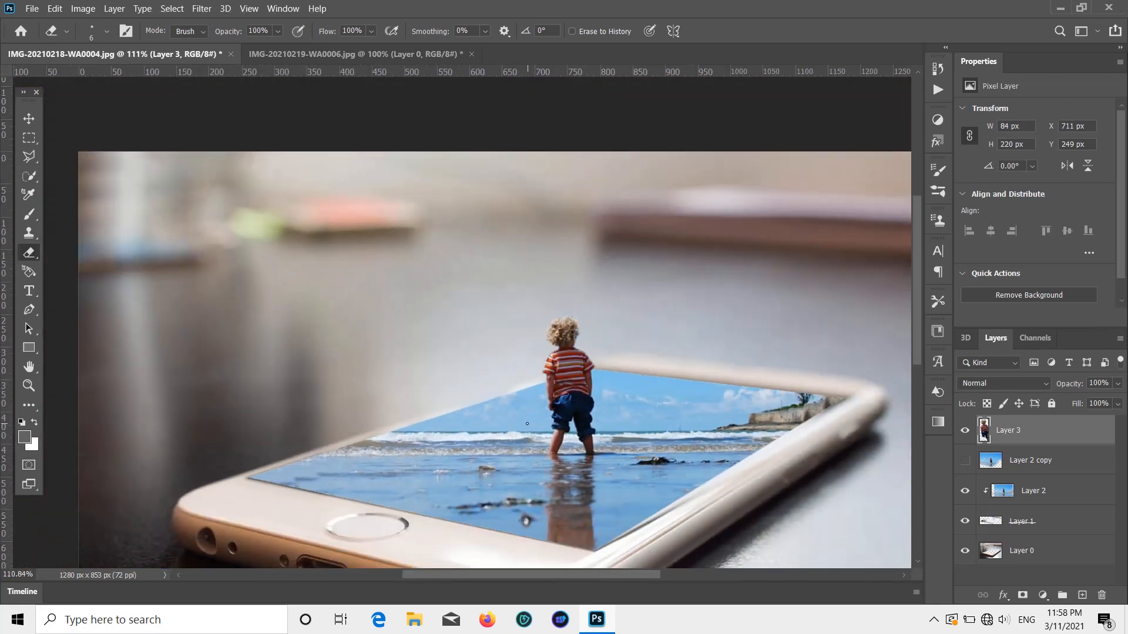
scroll(545, 394, "down", 1)
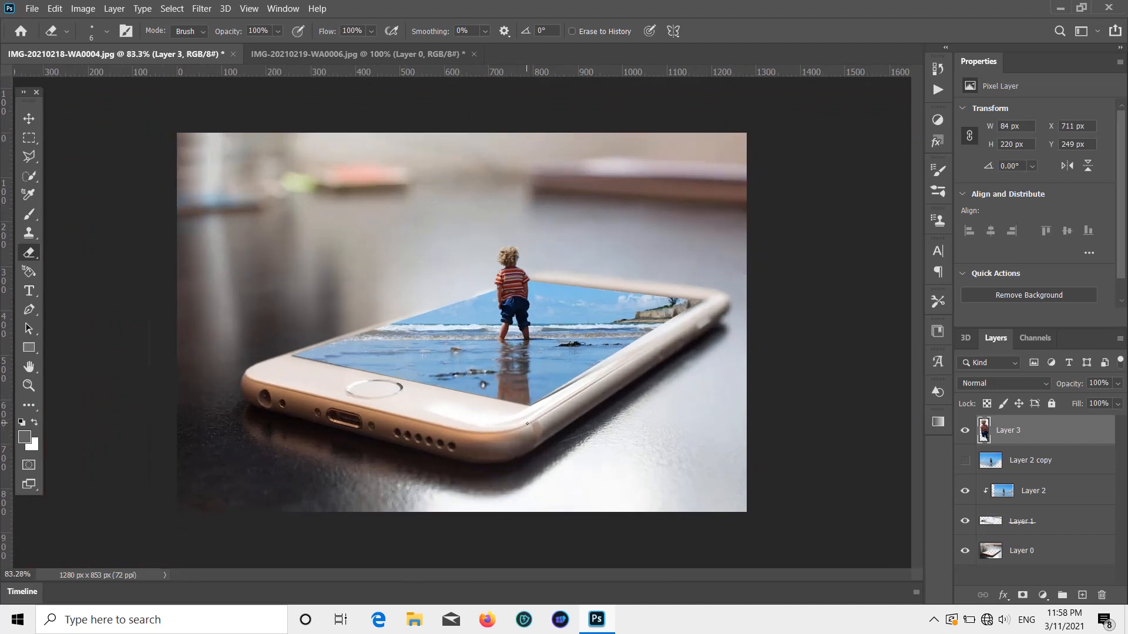
scroll(545, 394, "up", 1)
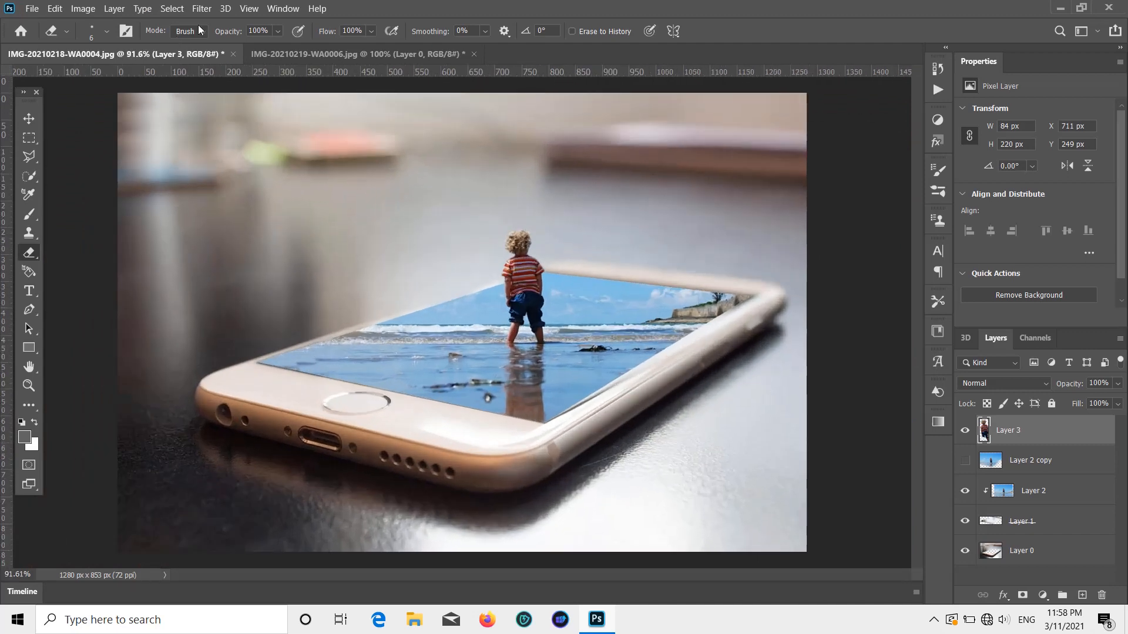
Place the desktop image OI3U8W-clouds-free-download-transparent as a linked file in the phone composition
left_click(27, 123)
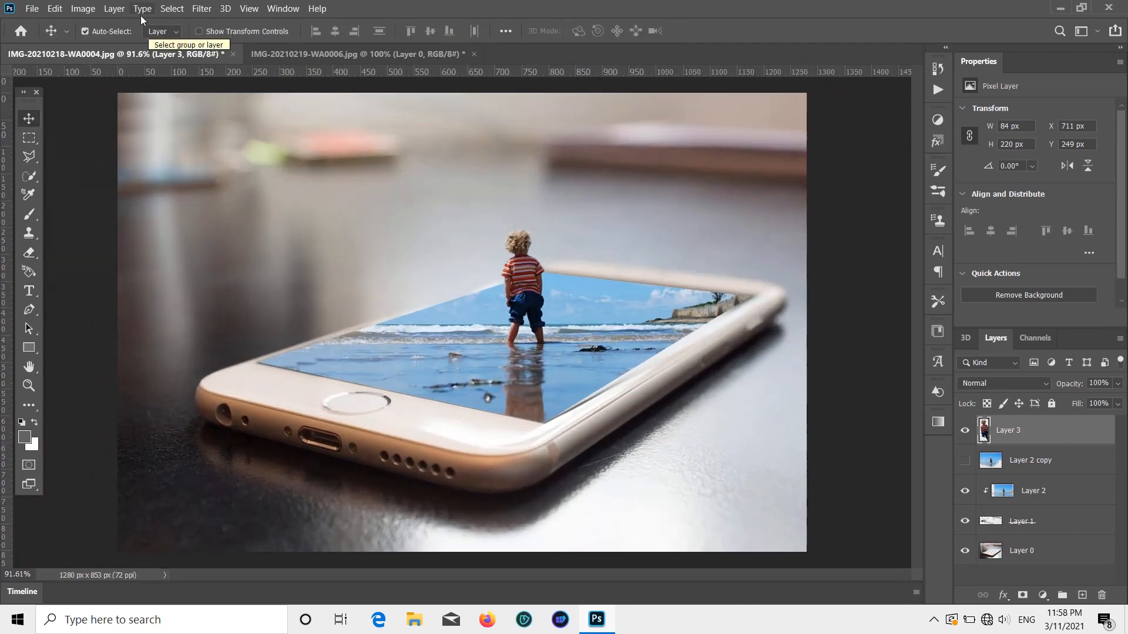
left_click(32, 8)
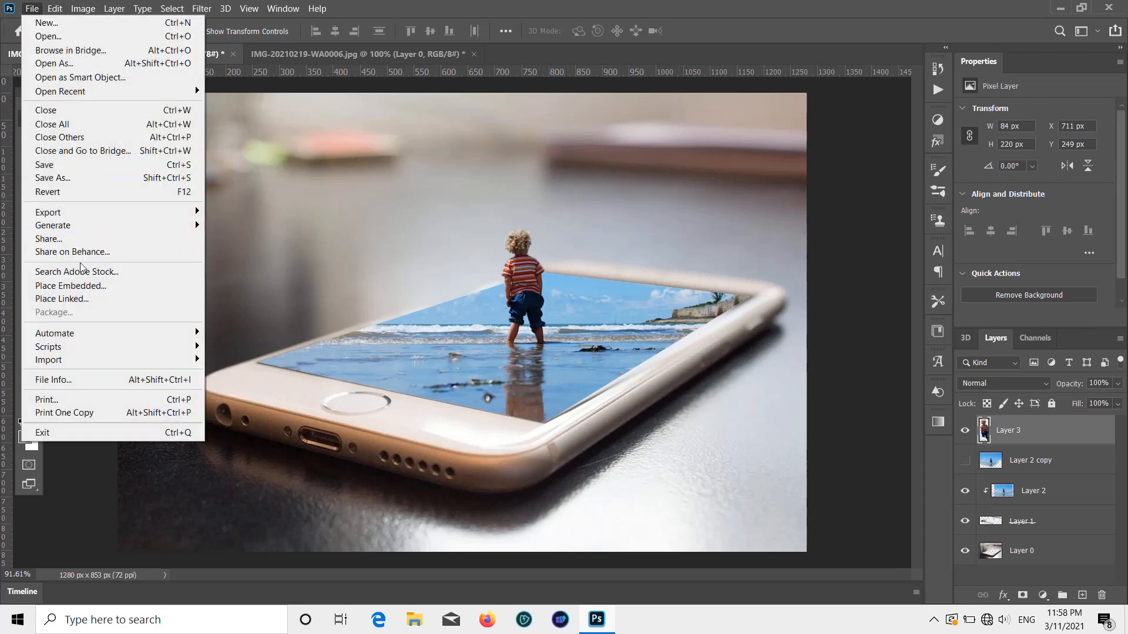
left_click(88, 299)
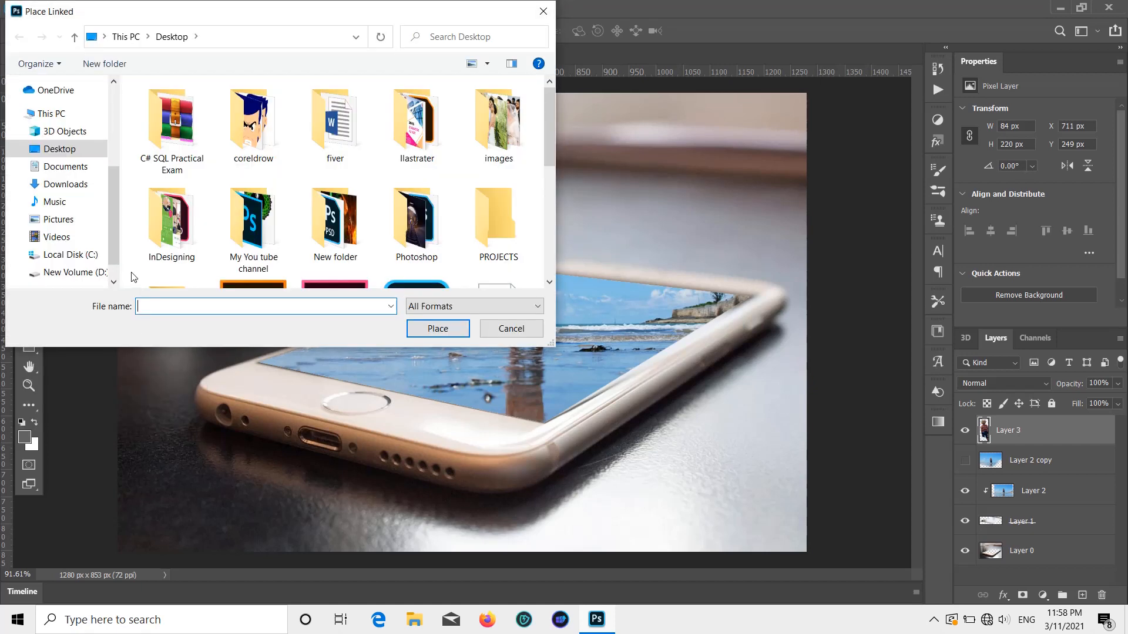
scroll(208, 207, "down", 2)
double_click(510, 219)
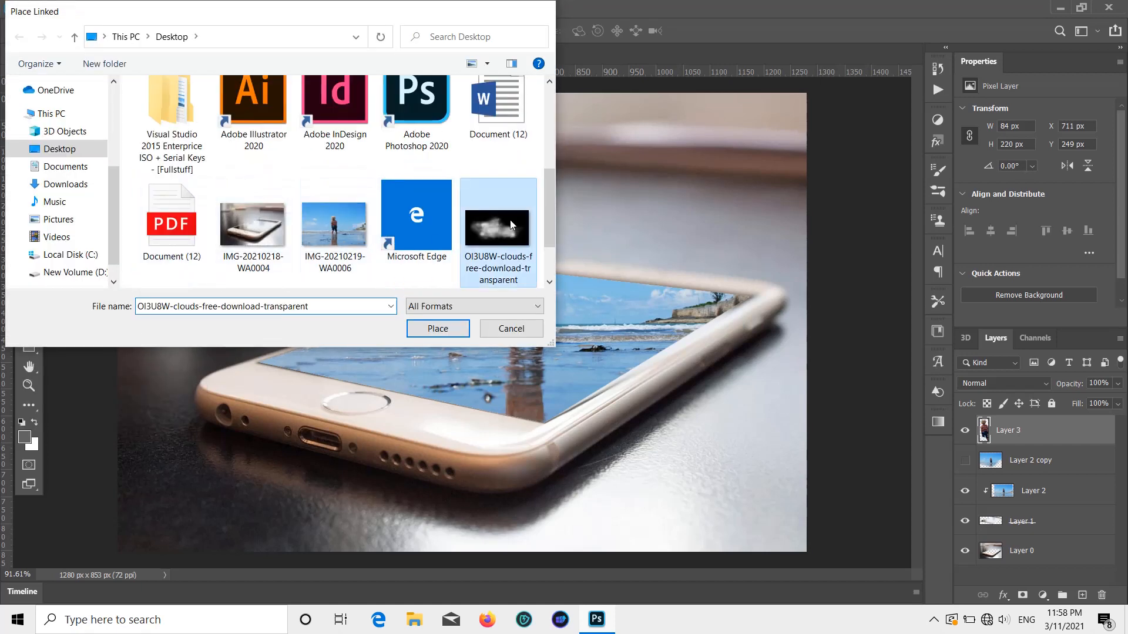
Scale the cloud image to about 75%, position it above the phone to the left of the child, and commit the placement
left_click_drag(459, 328, 411, 208)
left_click_drag(524, 138, 489, 202)
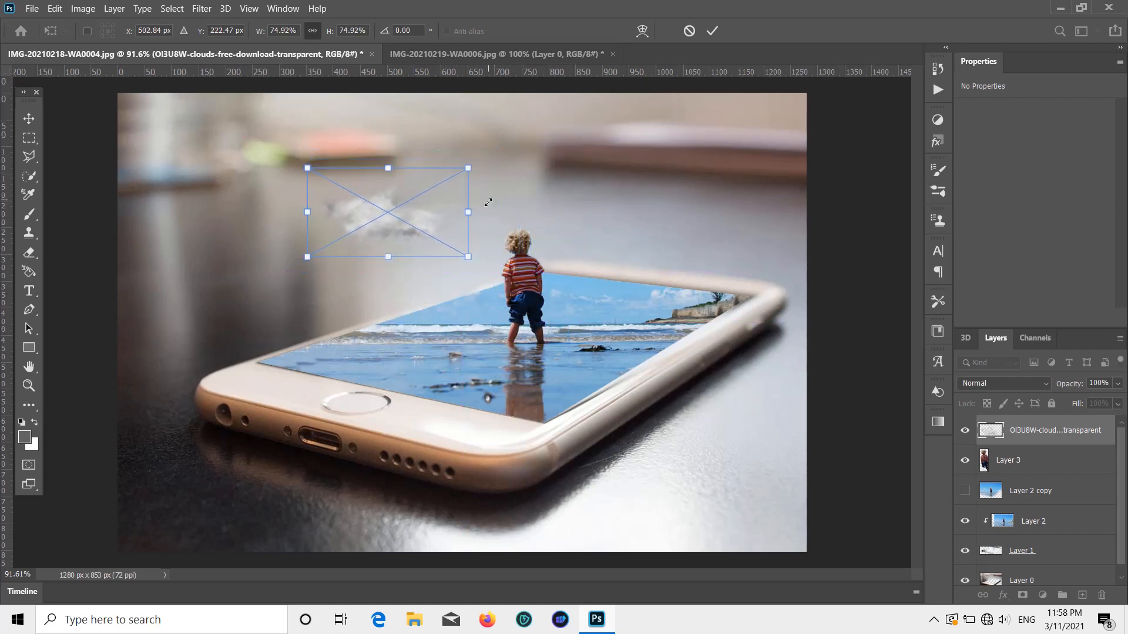
left_click(28, 118)
left_click(654, 134)
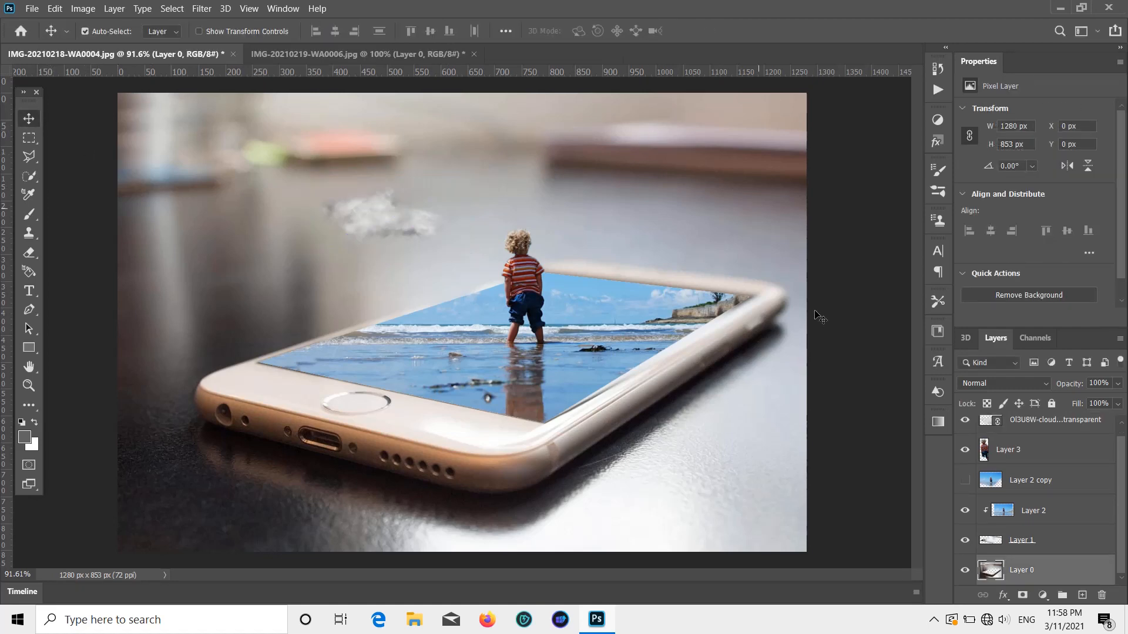
left_click(83, 8)
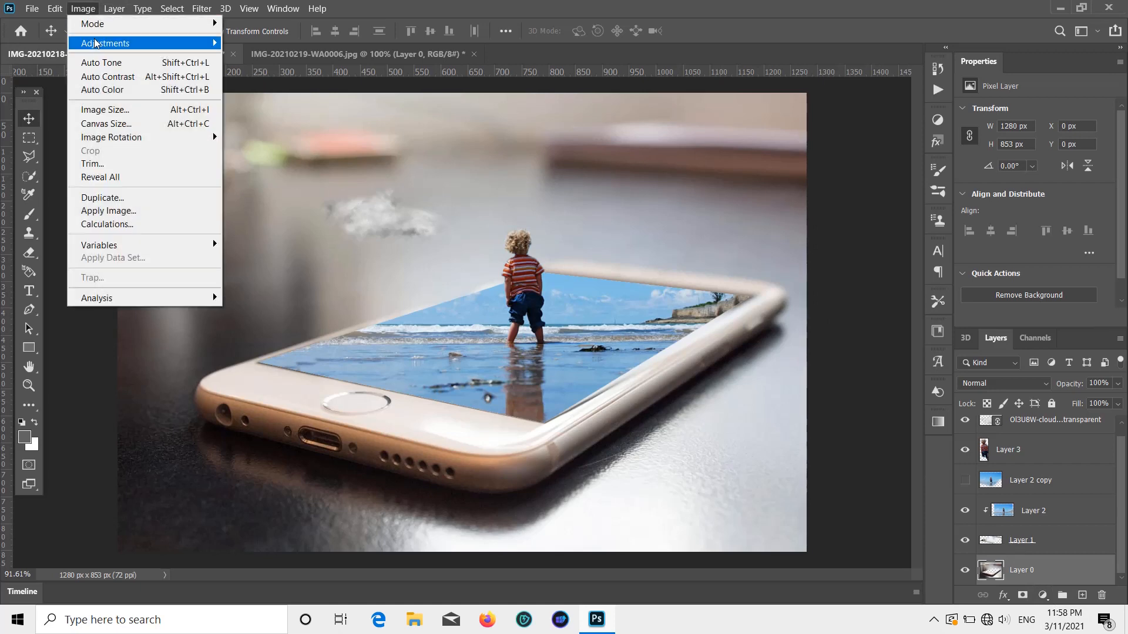
mouse_move(147, 44)
left_click(299, 129)
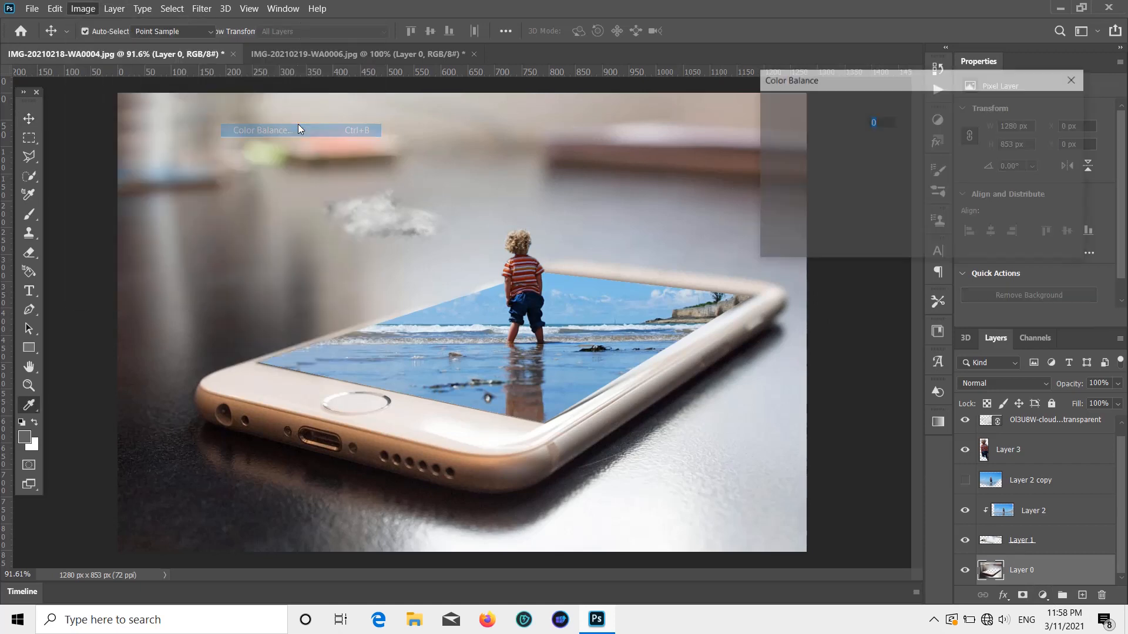
left_click(1033, 139)
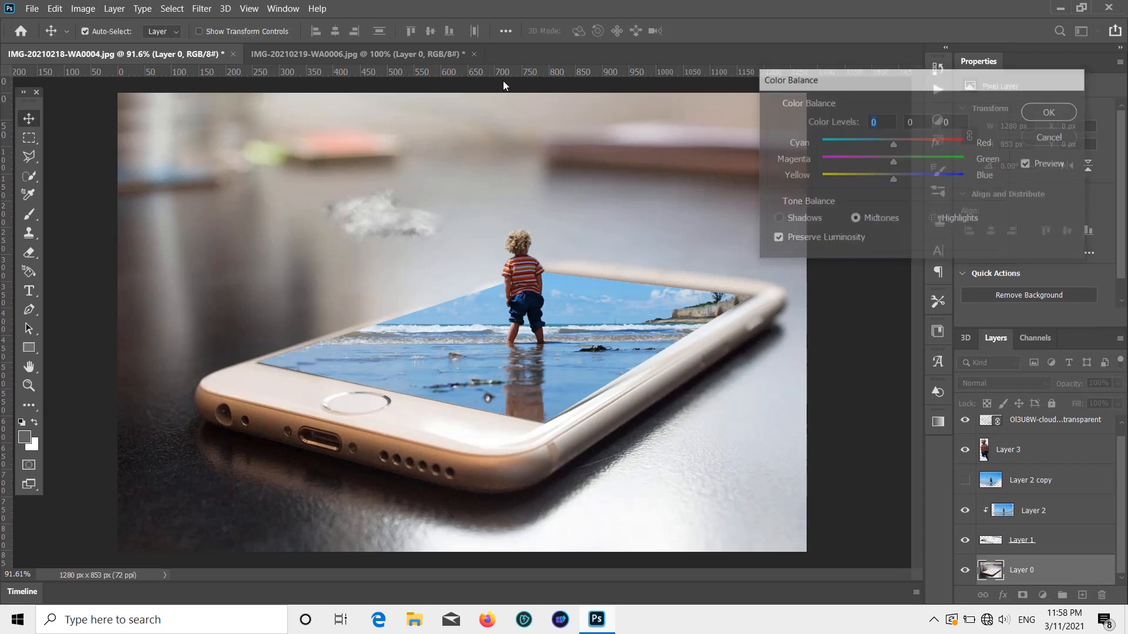
Darken the phone background on Layer 0 with a Hue/Saturation adjustment at Lightness -28
left_click(83, 8)
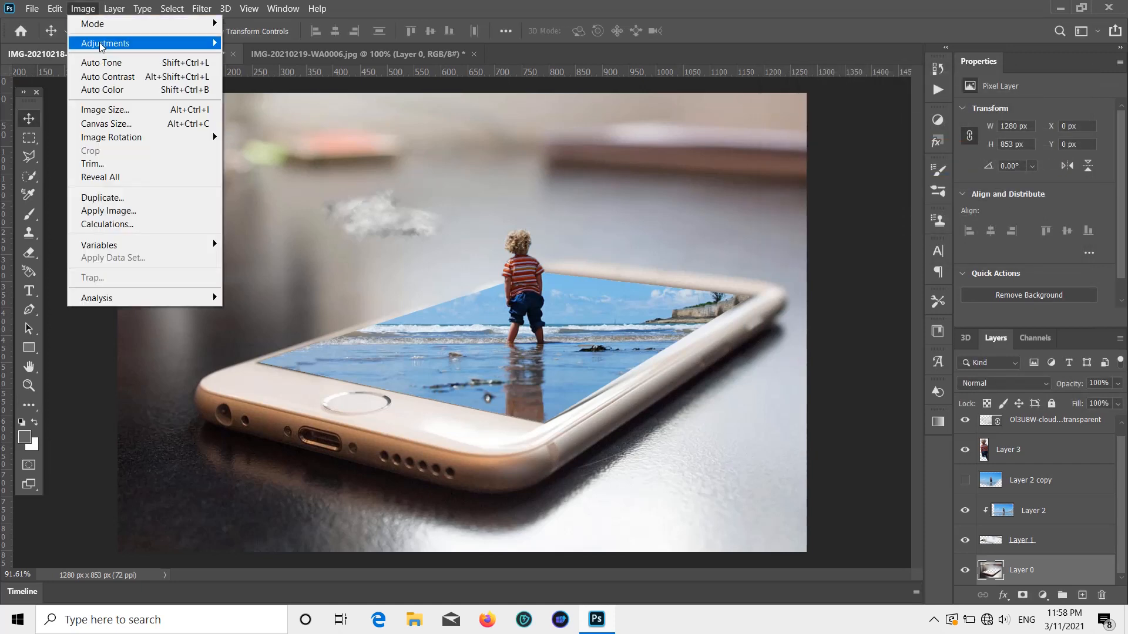
mouse_move(93, 44)
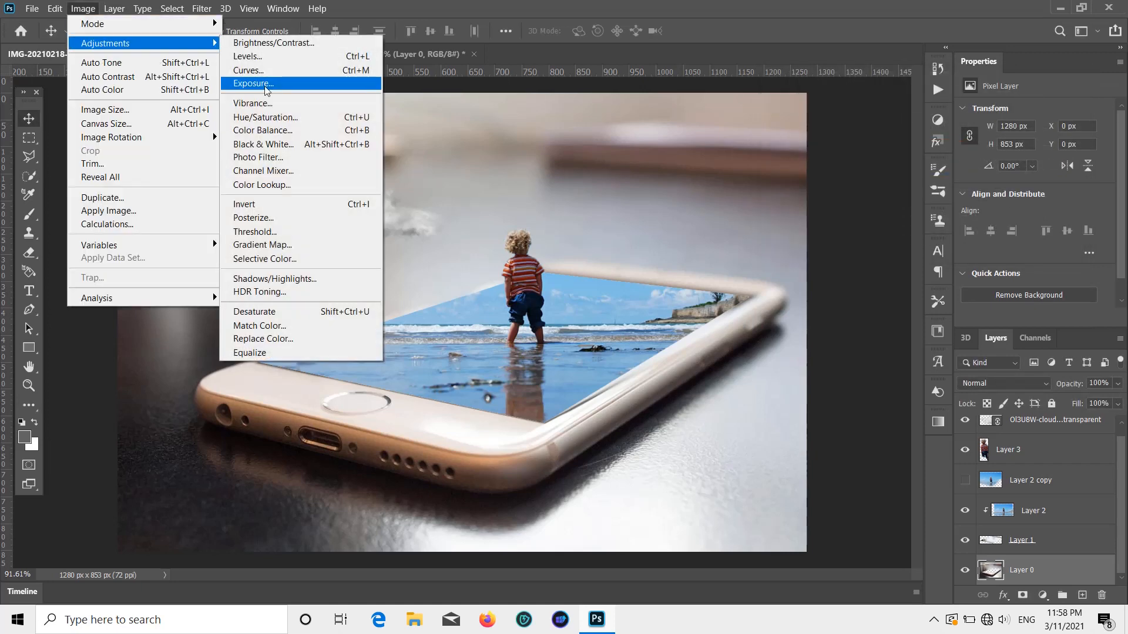
left_click(273, 120)
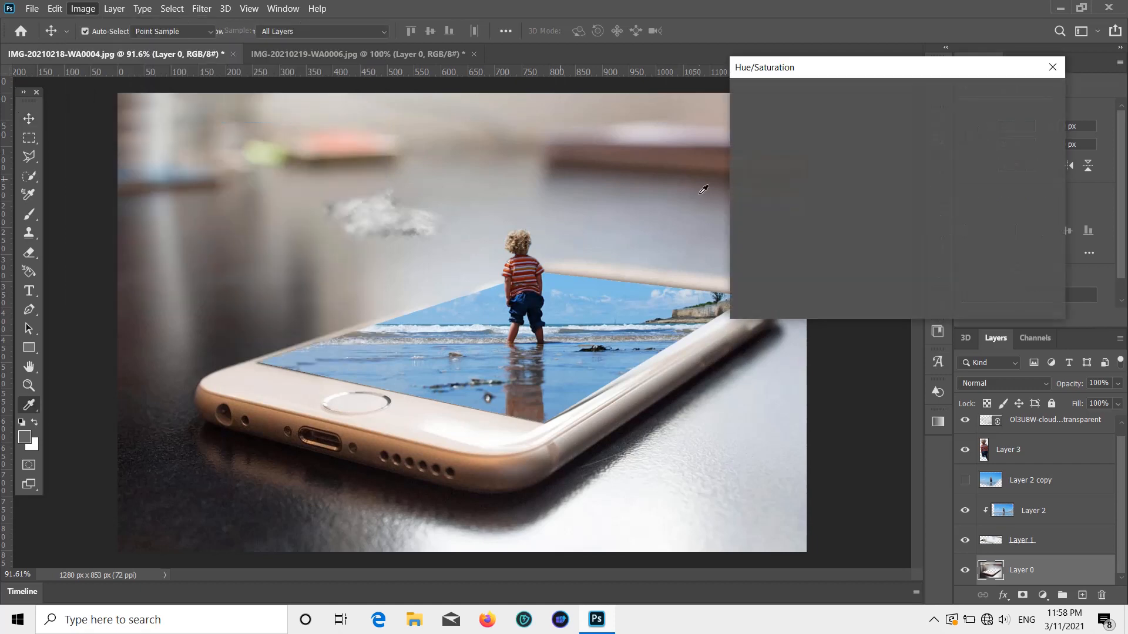
mouse_move(863, 252)
left_mouse_down()
mouse_move(816, 243)
mouse_move(841, 249)
left_mouse_up()
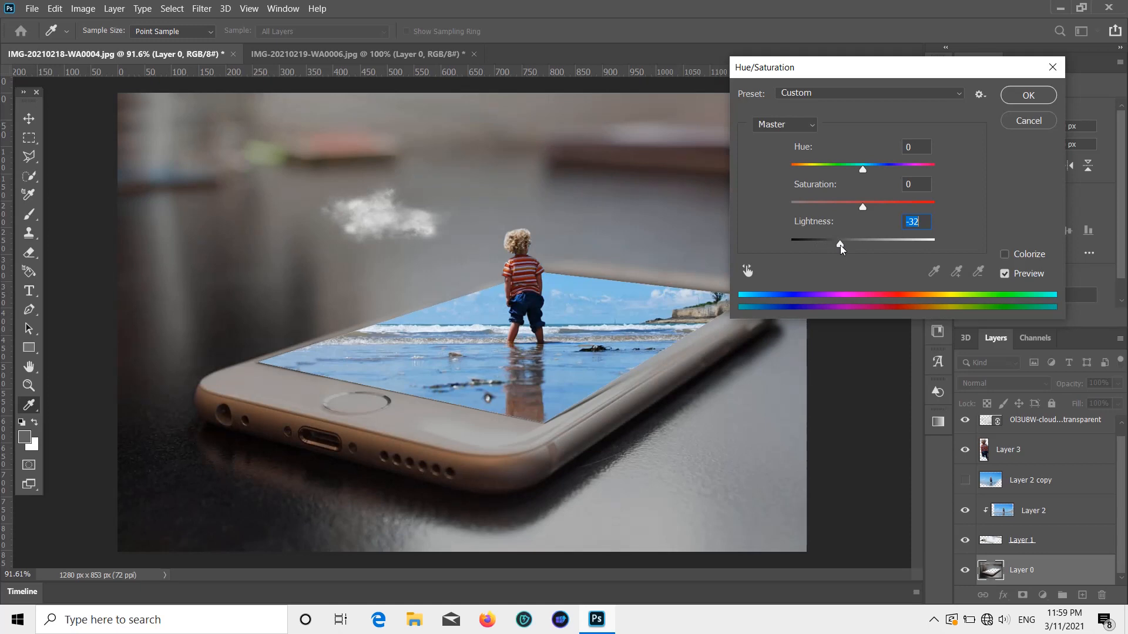
left_click_drag(841, 250, 845, 250)
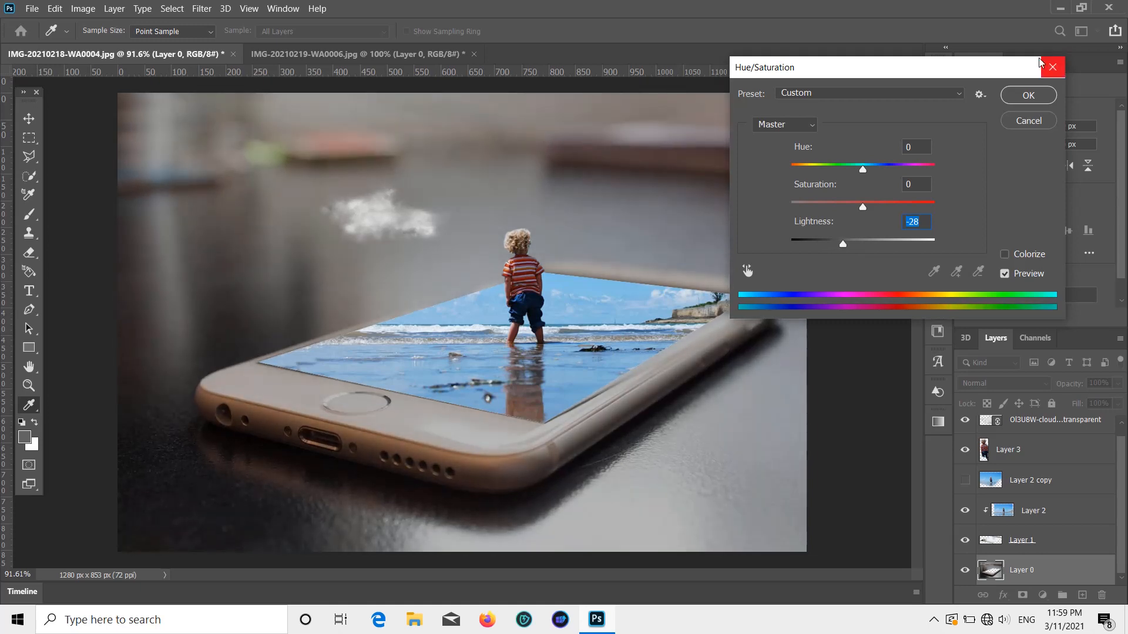
left_click(1022, 96)
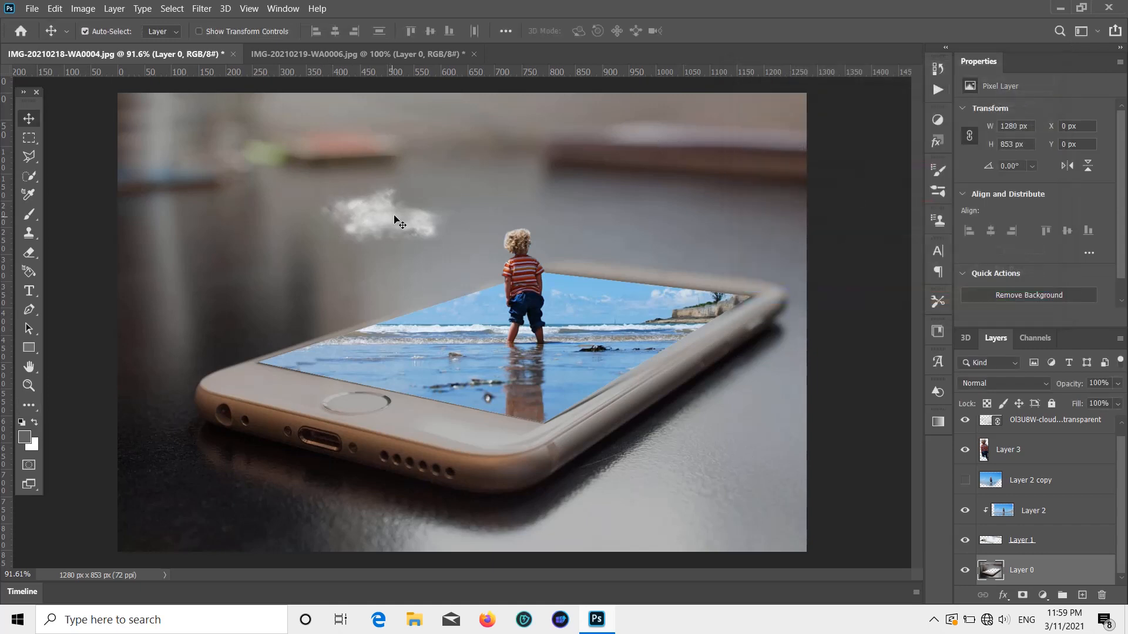
Move the cloud to X 405 px, Y 151 px, and place two duplicates at the same height at X 795 px and X 321 px
left_click_drag(398, 222, 417, 210)
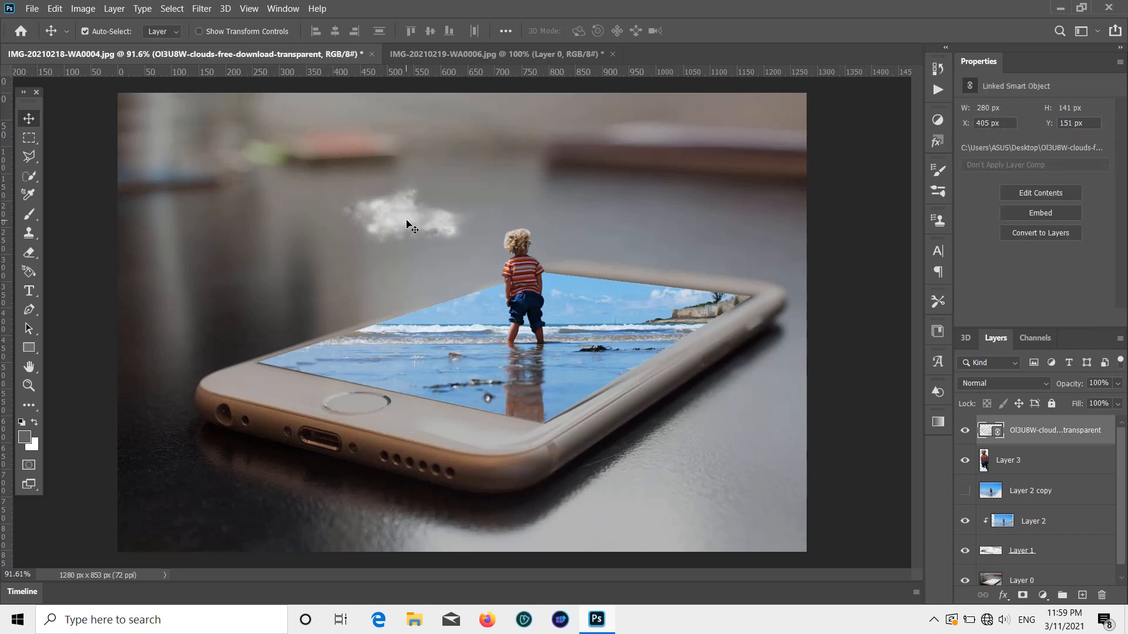
key("ctrl+j")
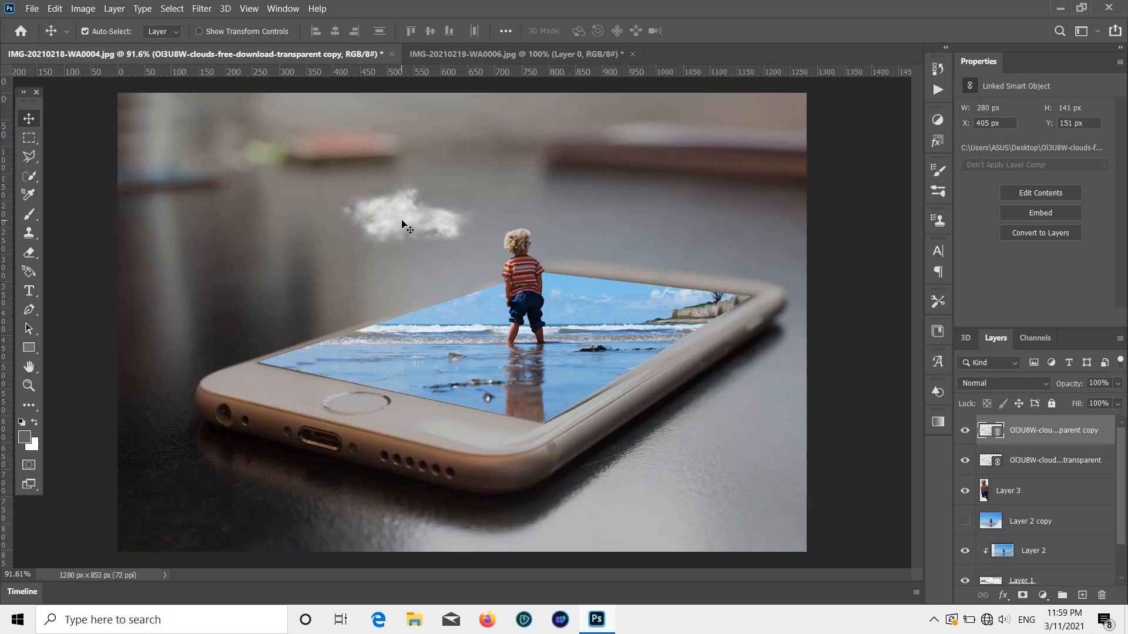
left_click_drag(403, 223, 617, 222)
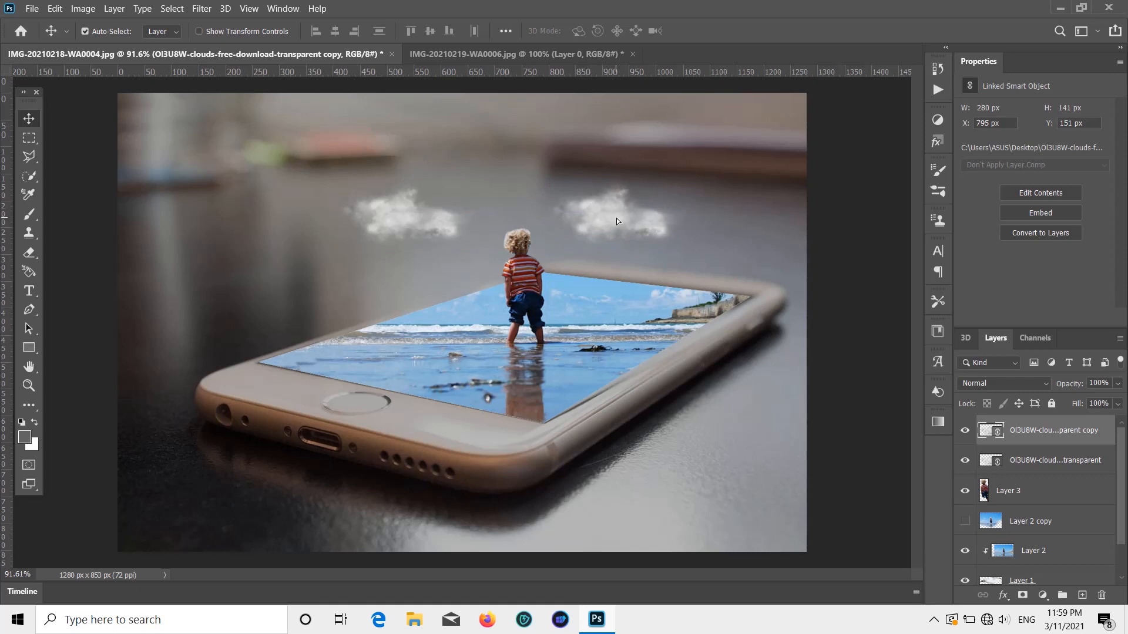
key("ctrl+j")
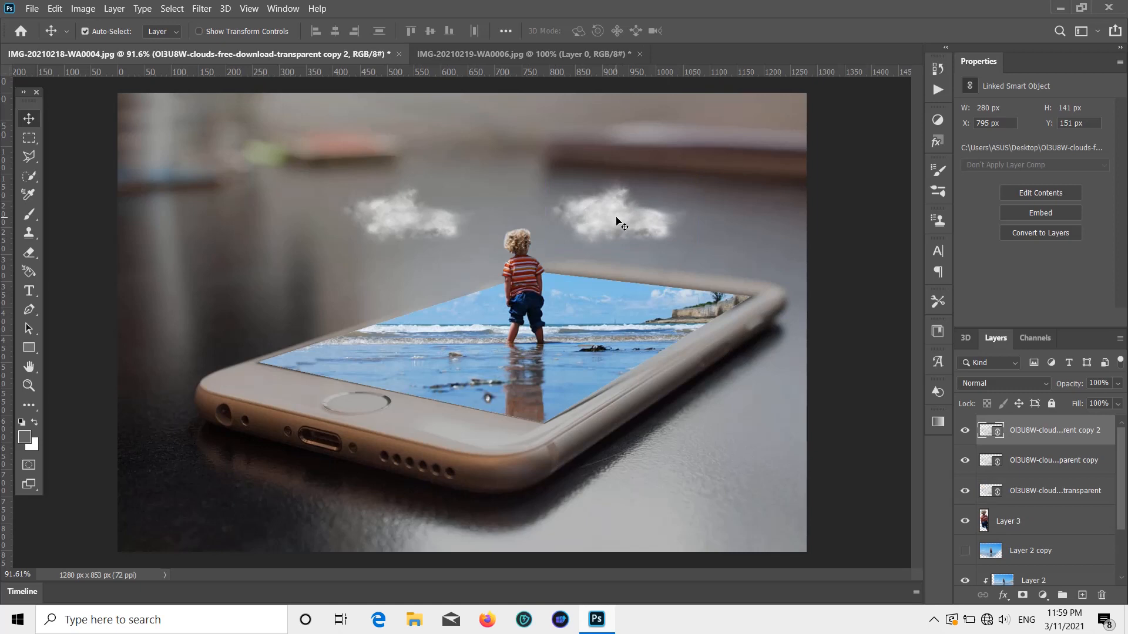
left_click_drag(534, 210, 329, 219)
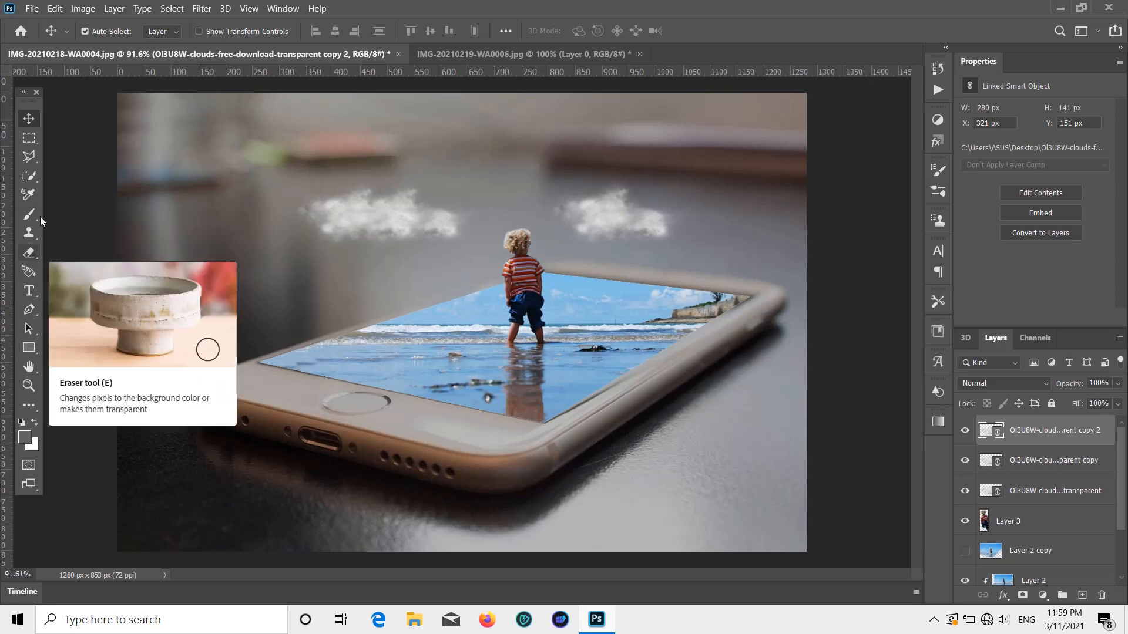
Add a new layer above the cloud layers and set the Brush foreground colour to orange f98305
left_click(1083, 595)
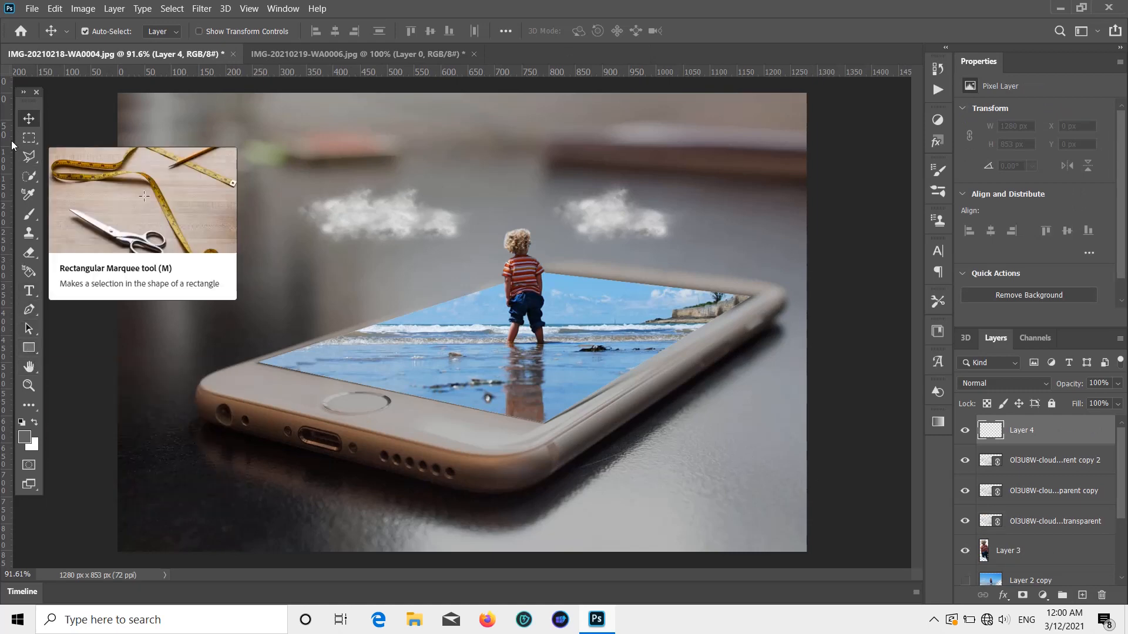
left_click(34, 214)
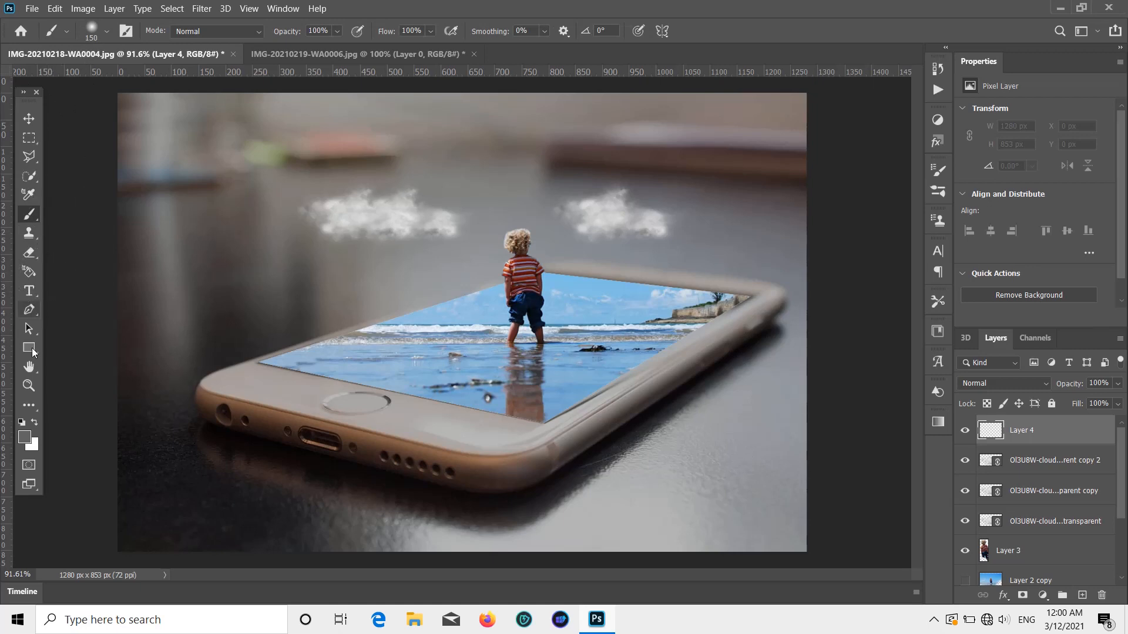
left_click(25, 436)
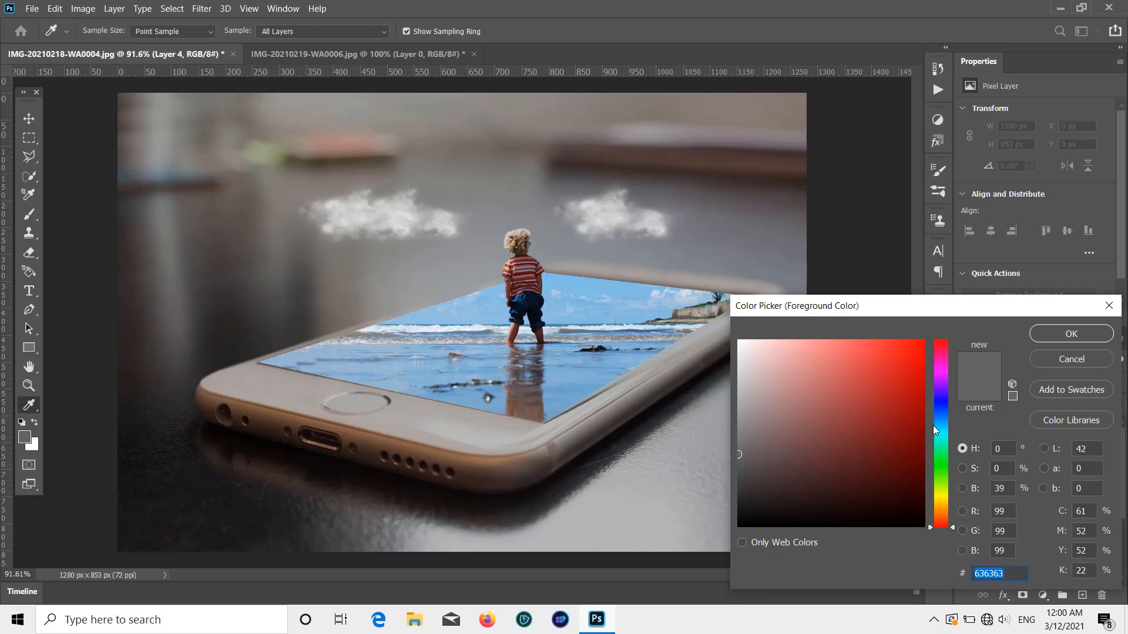
left_click(936, 504)
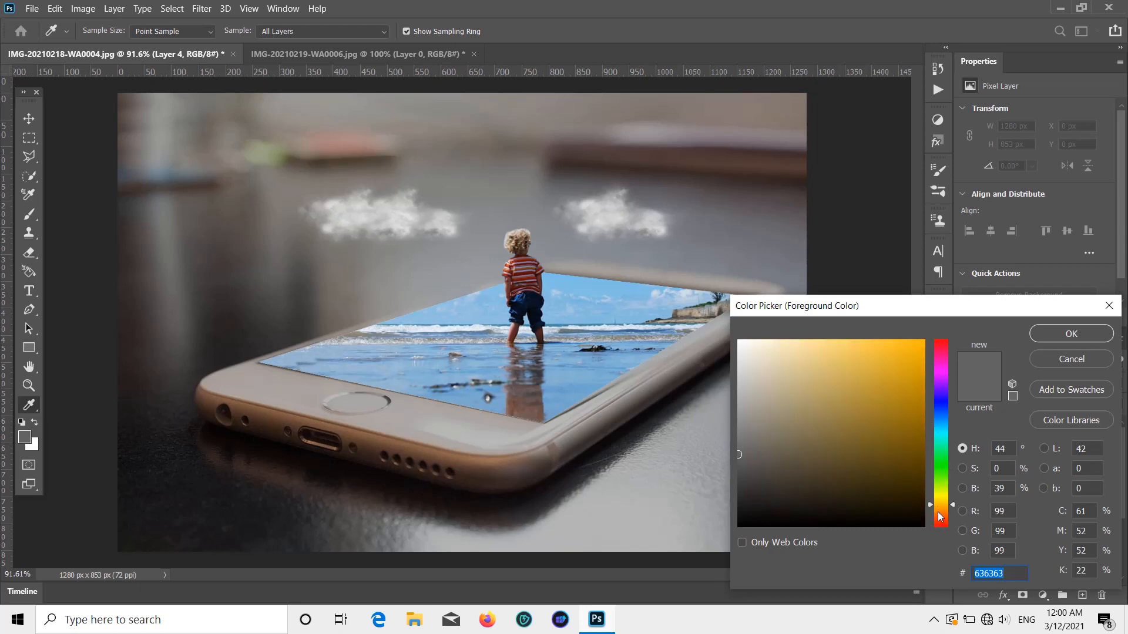
left_click(939, 511)
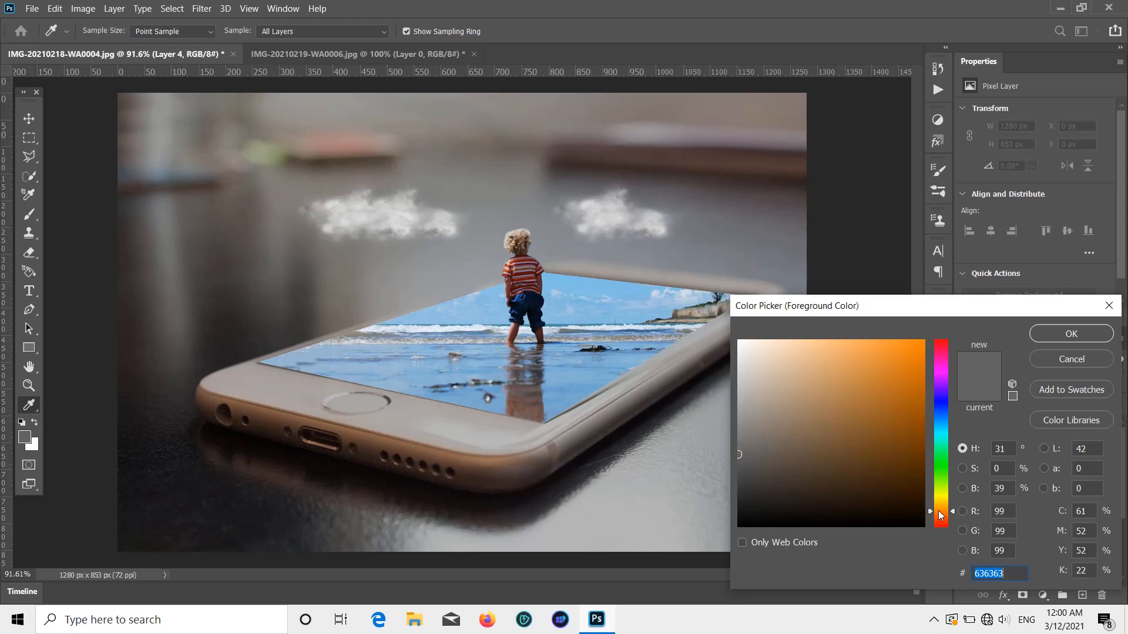
left_click(922, 344)
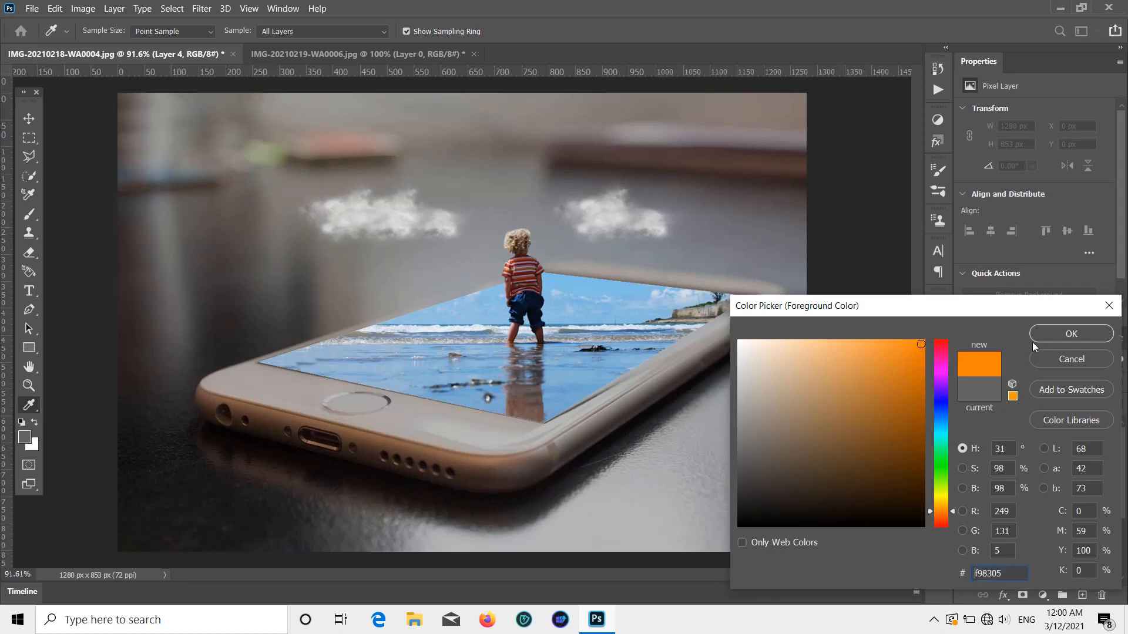
left_click(1044, 332)
key("b")
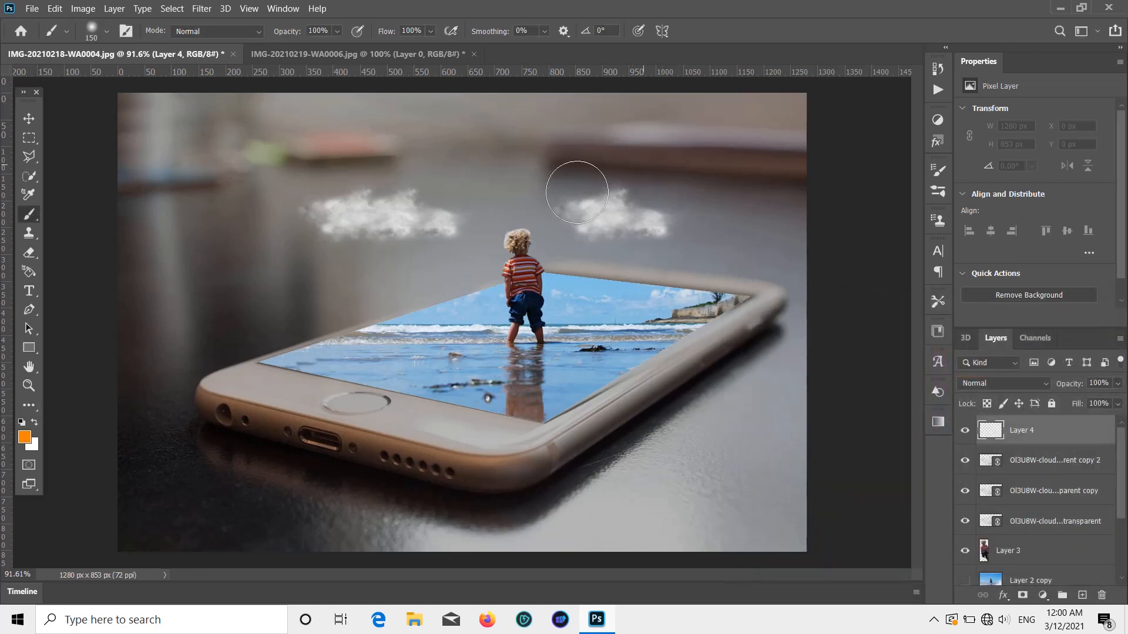
Paint a soft orange glow with a 400 px brush in the image's upper-left background, building it up with two dabs on the same spot
key("bracketright")
key("bracketright")
key("bracketright")
key("bracketright")
key("bracketright")
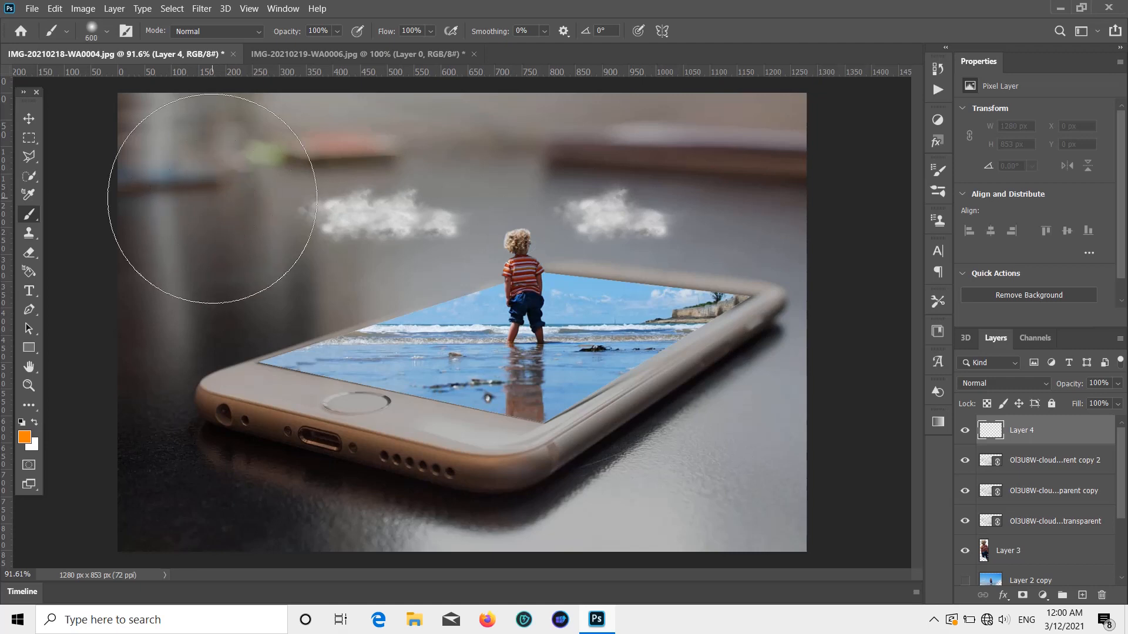
key("bracketleft")
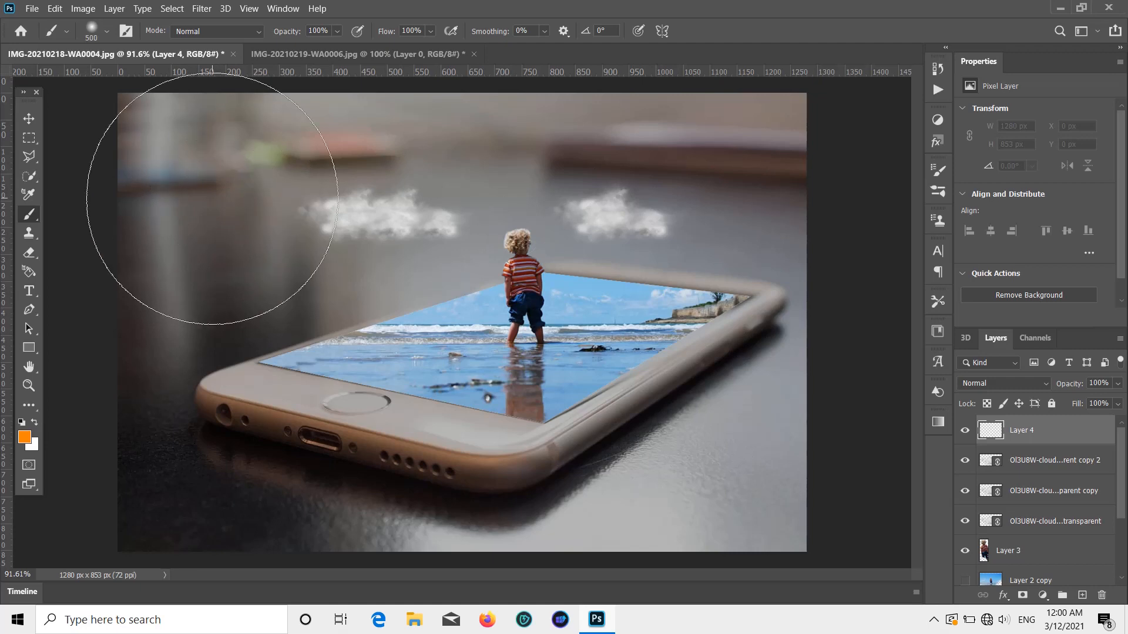
key("bracketleft")
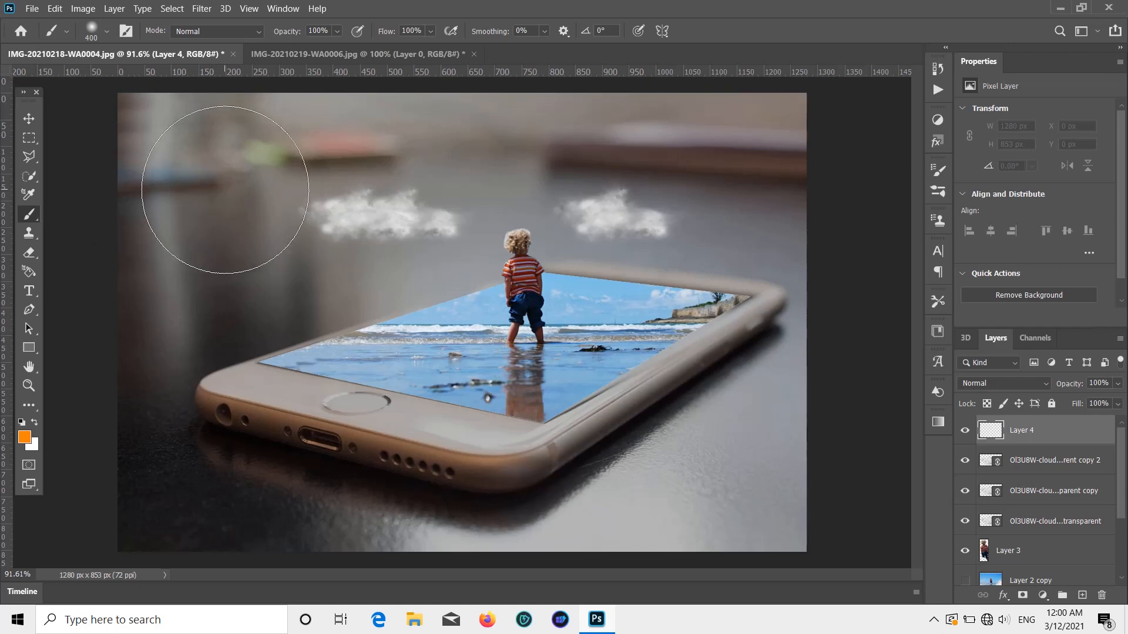
left_click(225, 190)
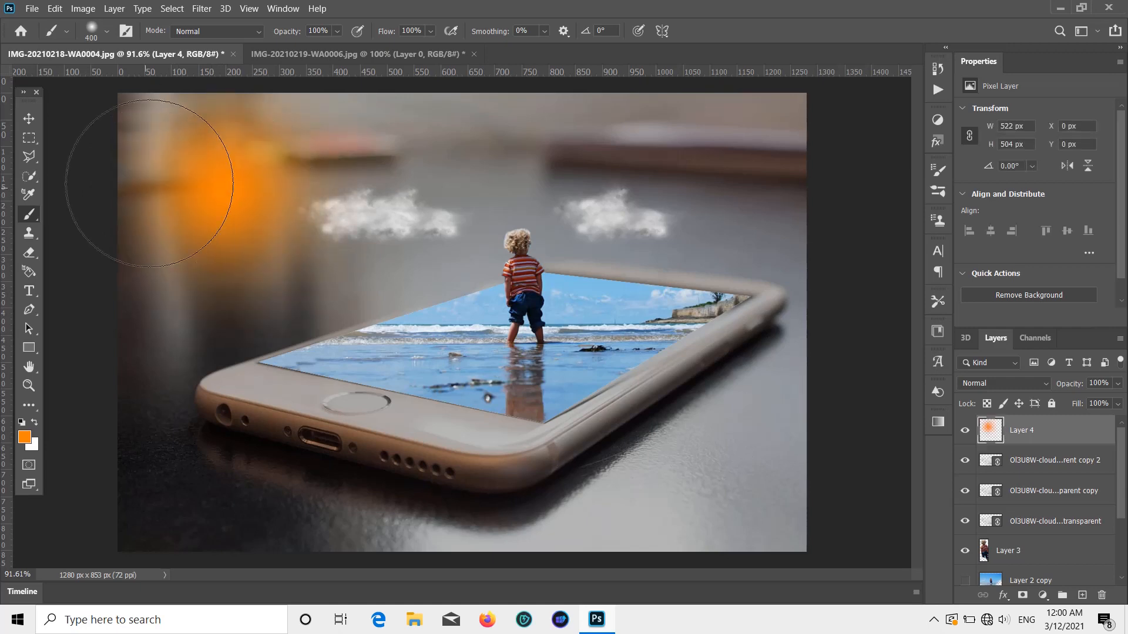
left_click(223, 194)
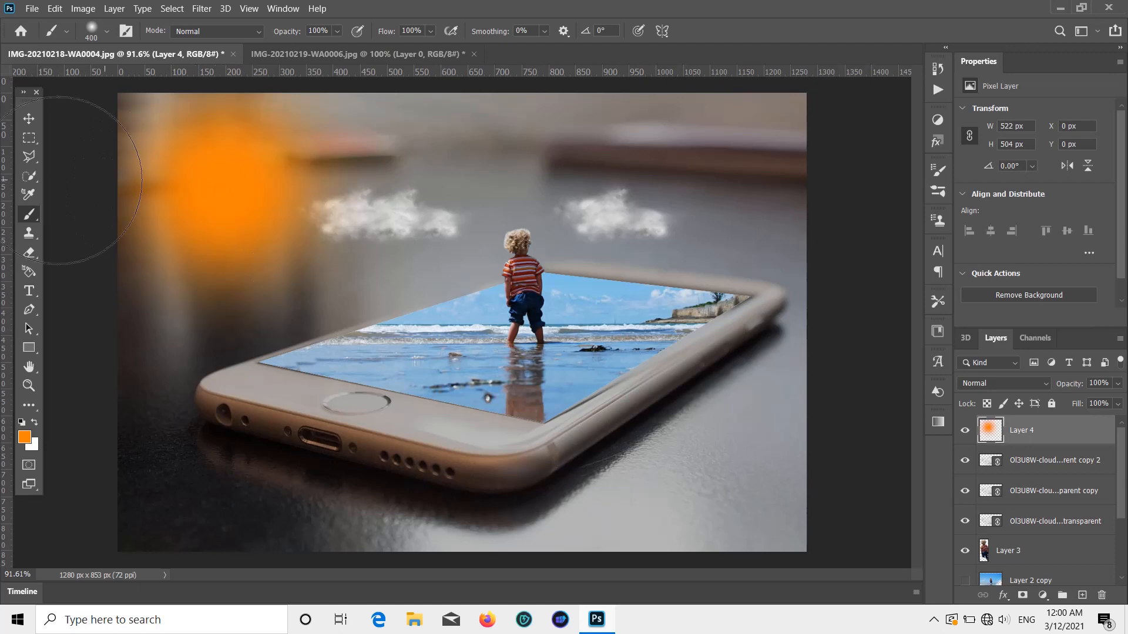
Reduce the opacity of the orange glow on Layer 4 to 50% and deselect the layer
left_click(27, 120)
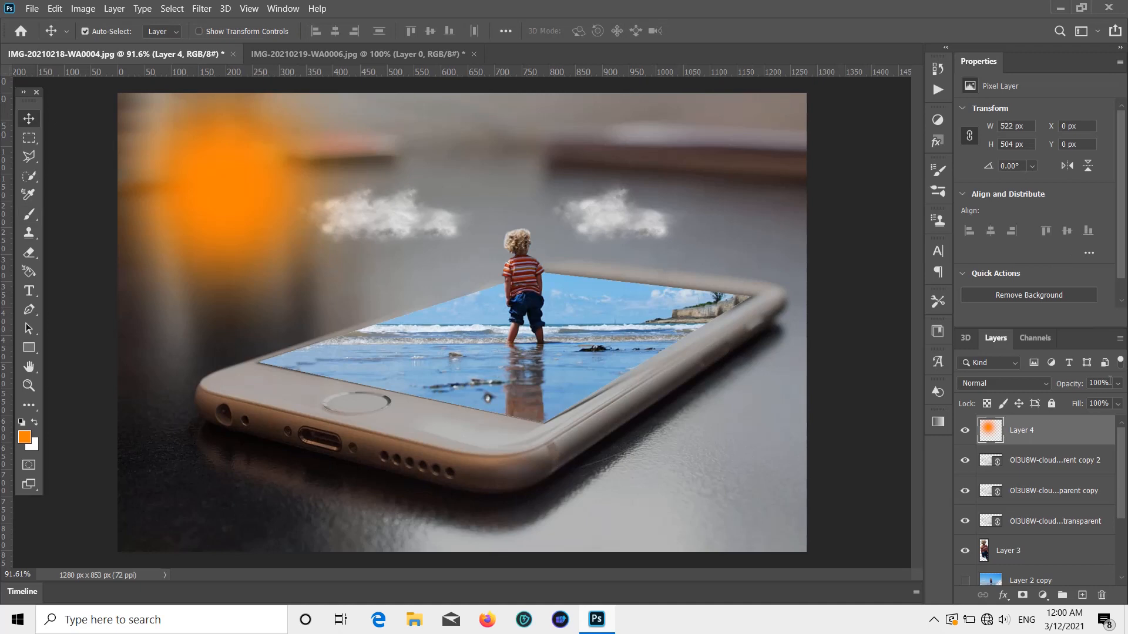
left_click(1118, 386)
mouse_move(1089, 404)
left_mouse_down()
mouse_move(1109, 413)
mouse_move(1083, 408)
left_mouse_up()
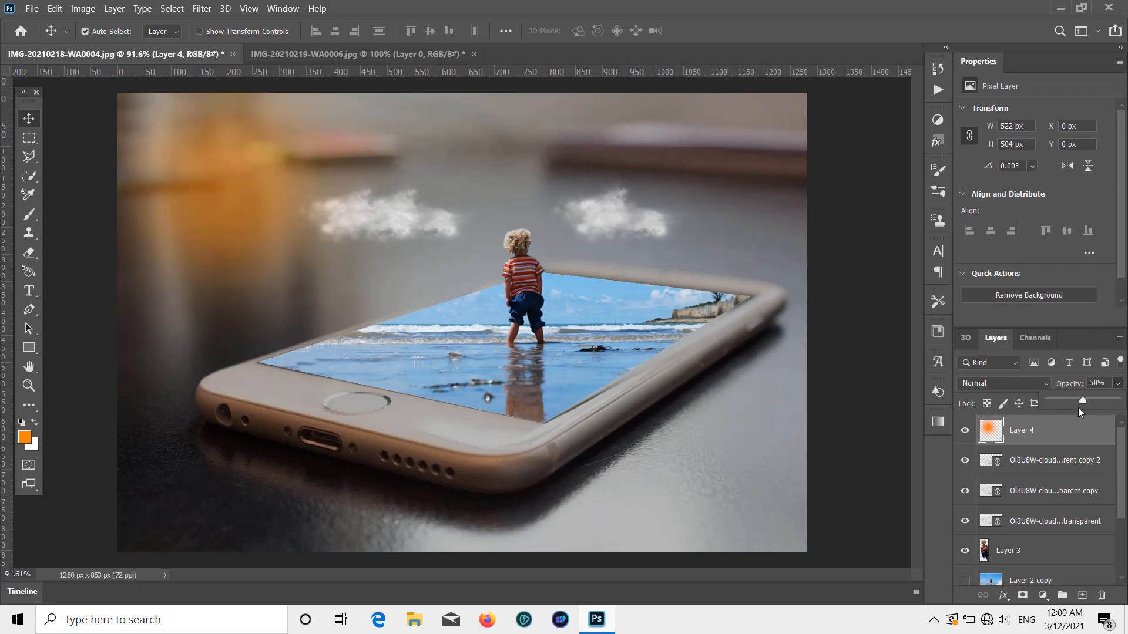
left_click(905, 349)
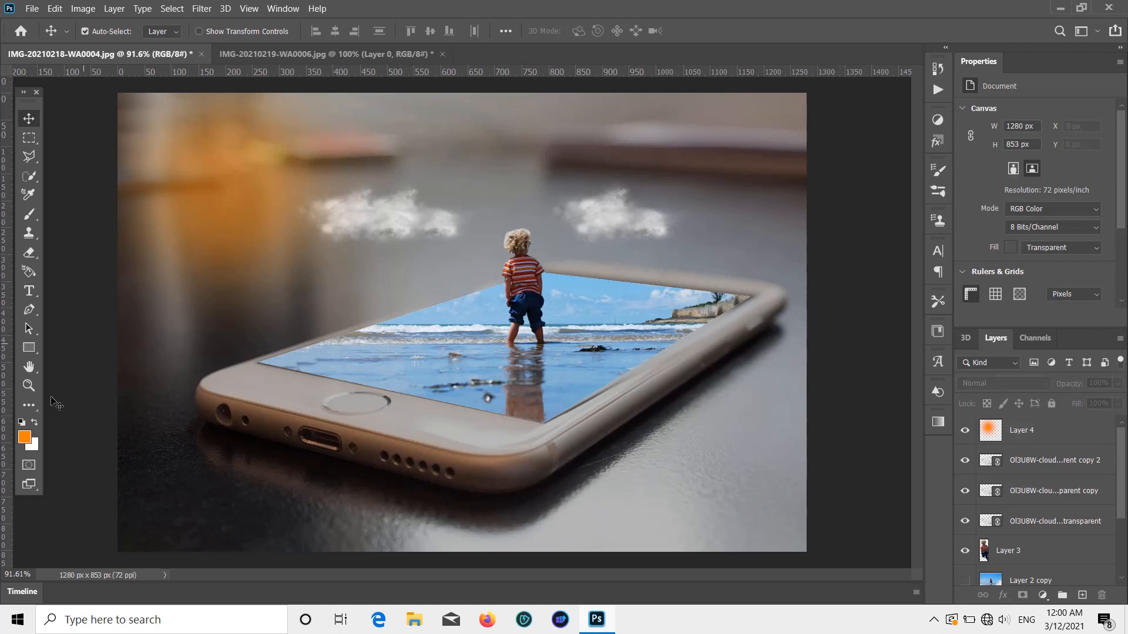
Paint a near-white fbfbfb spot with a 175 px brush at the centre of the orange glow on Layer 4
left_click(33, 212)
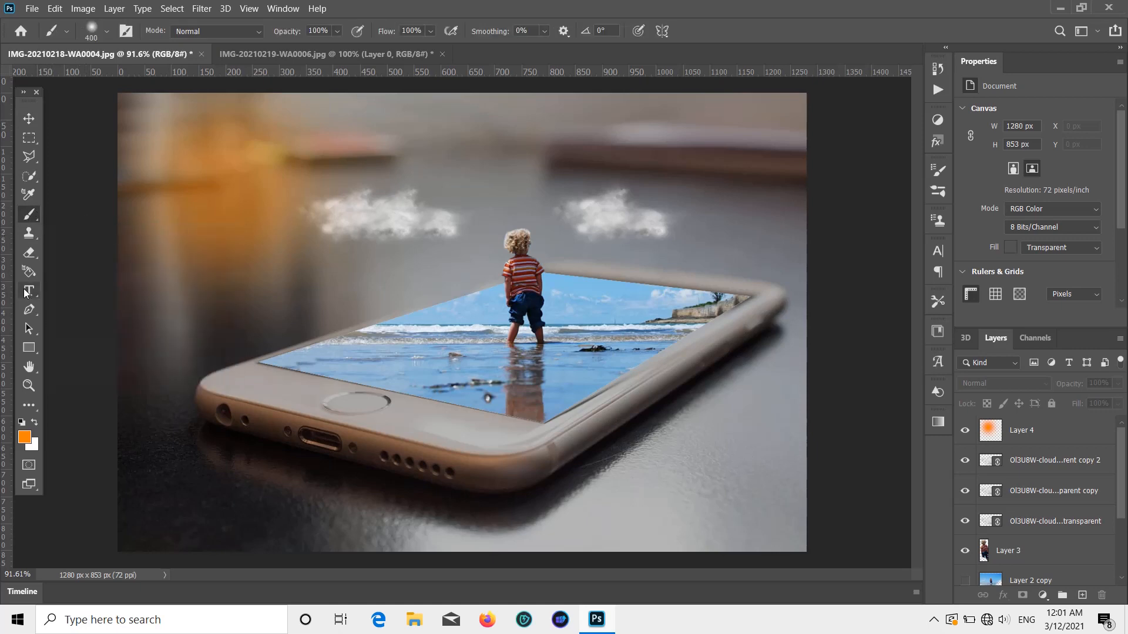
left_click(21, 438)
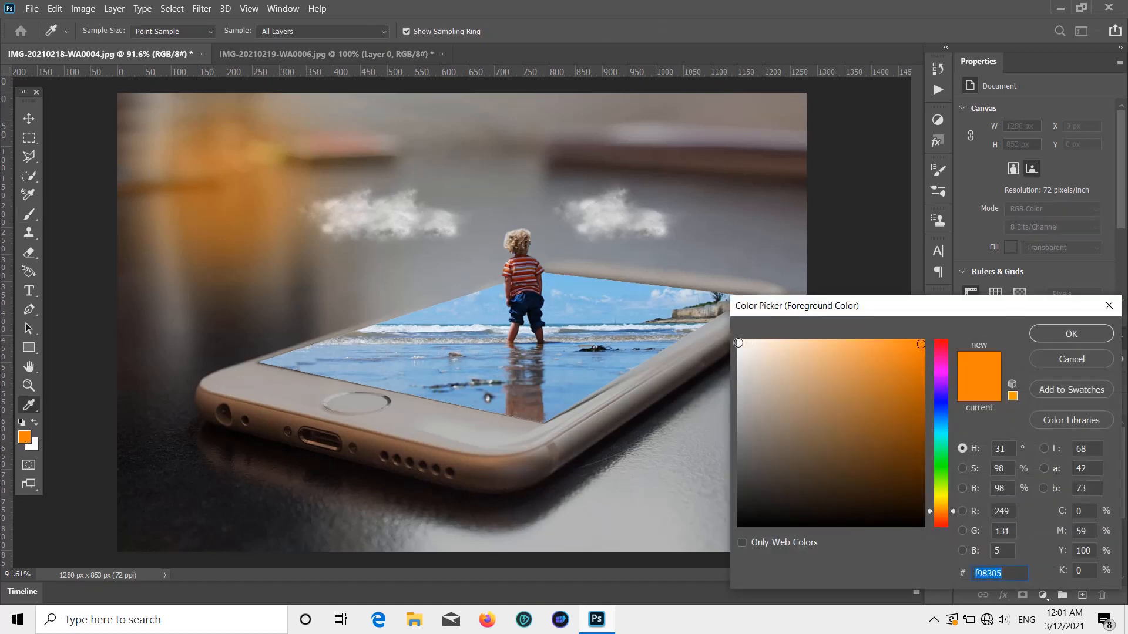
left_click(739, 343)
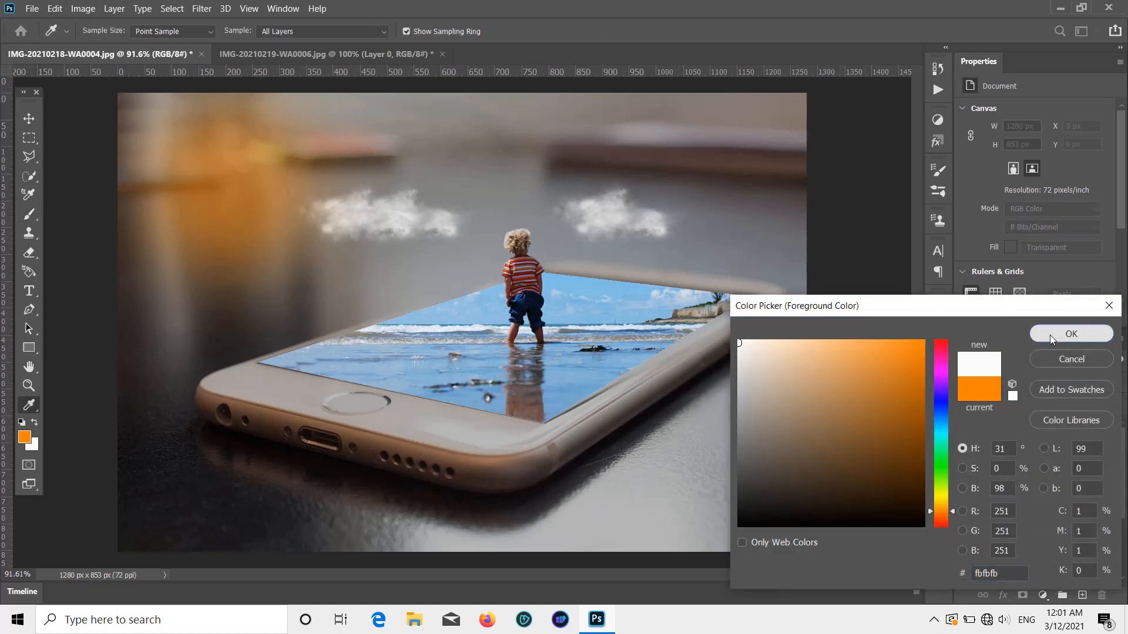
left_click(1038, 335)
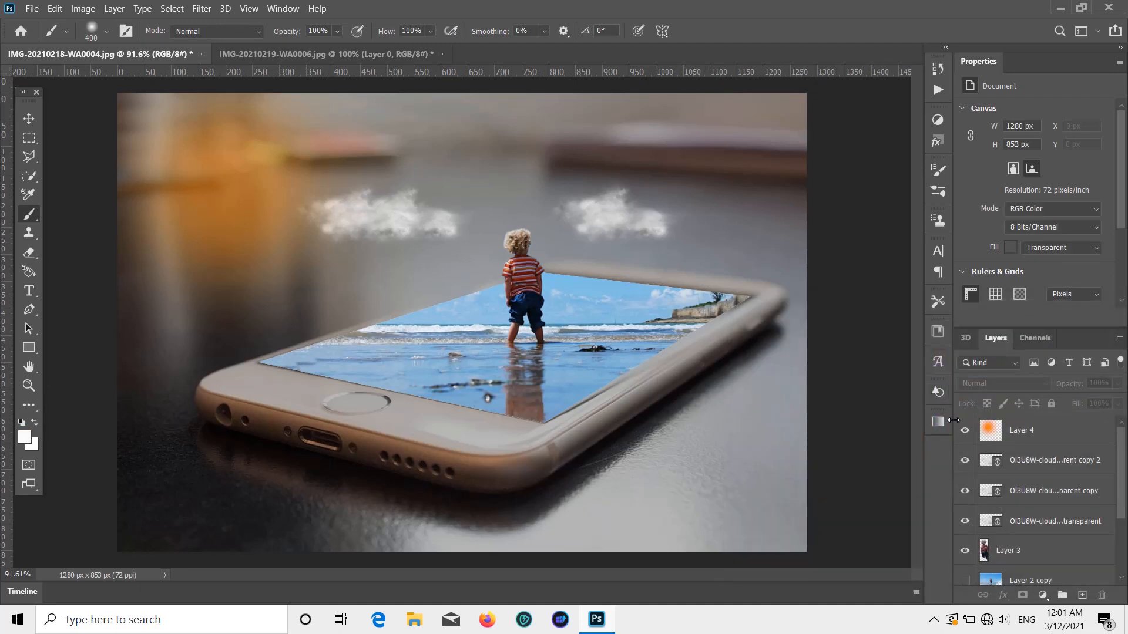
left_click(980, 436)
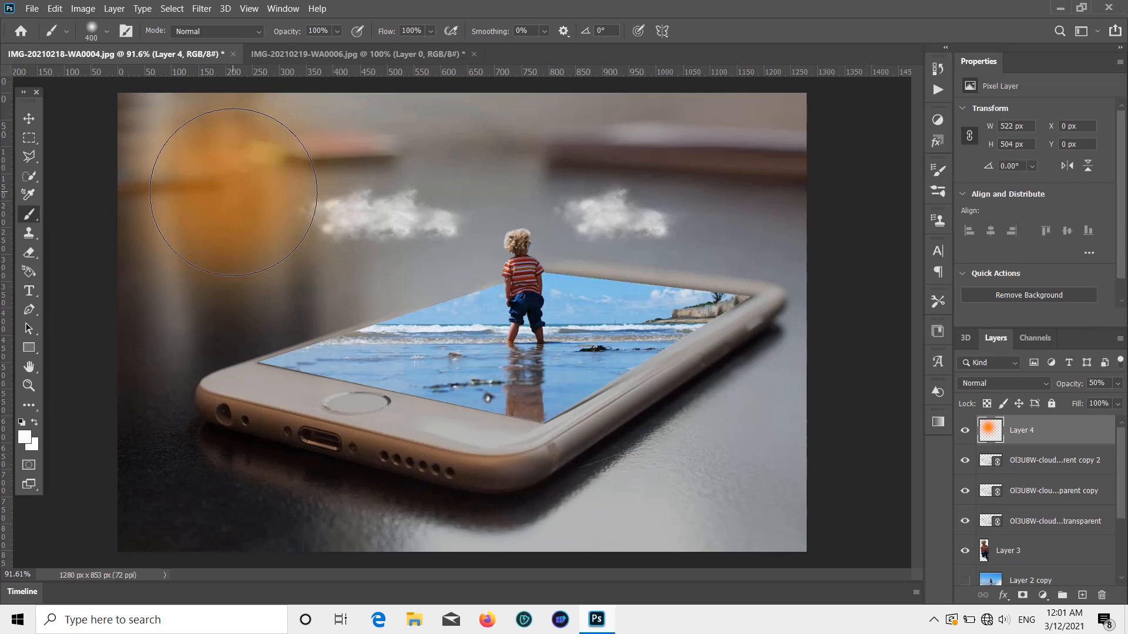
key("bracketleft")
key("bracketleft")
left_click(227, 198)
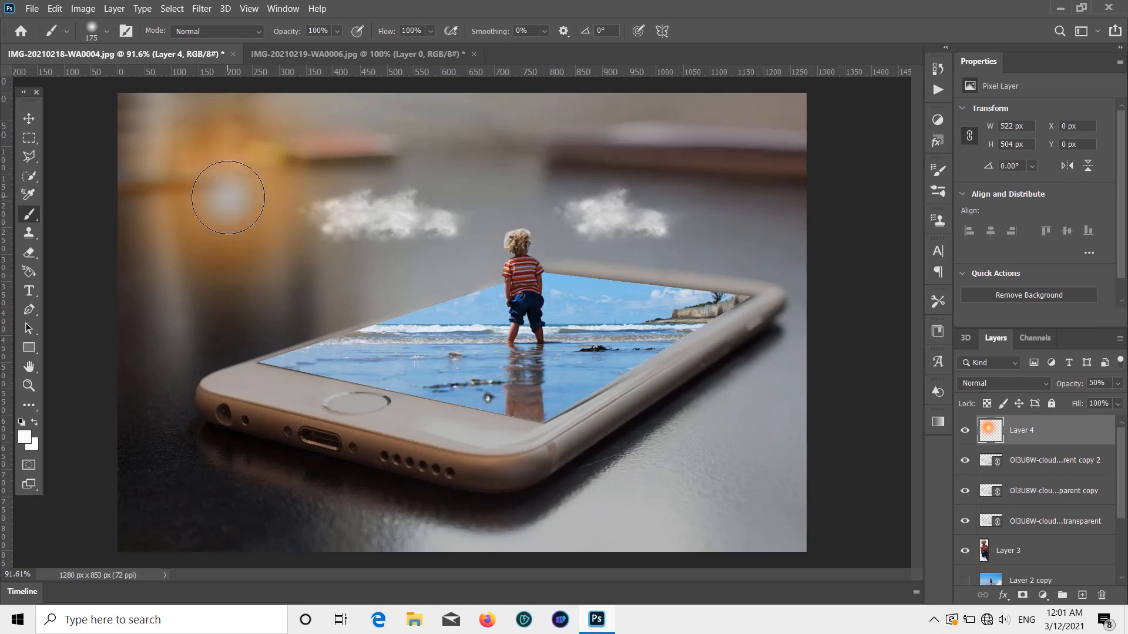
Scale the glow on Layer 4 proportionally to about 177% from its upper-left corner and commit the transformation
left_click(32, 118)
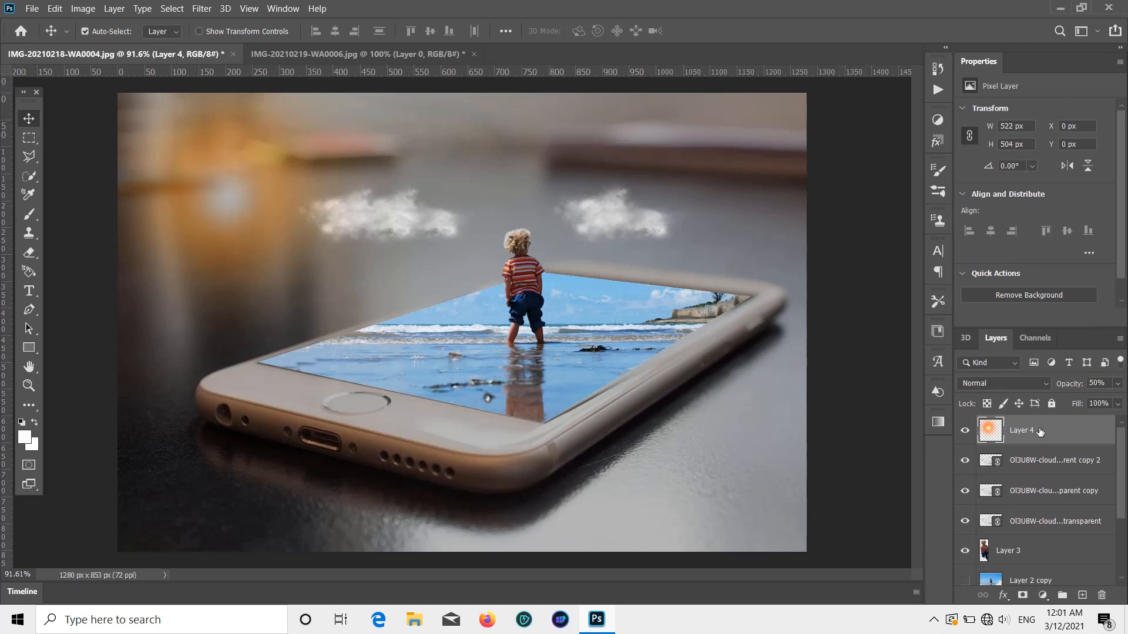
key("ctrl+t")
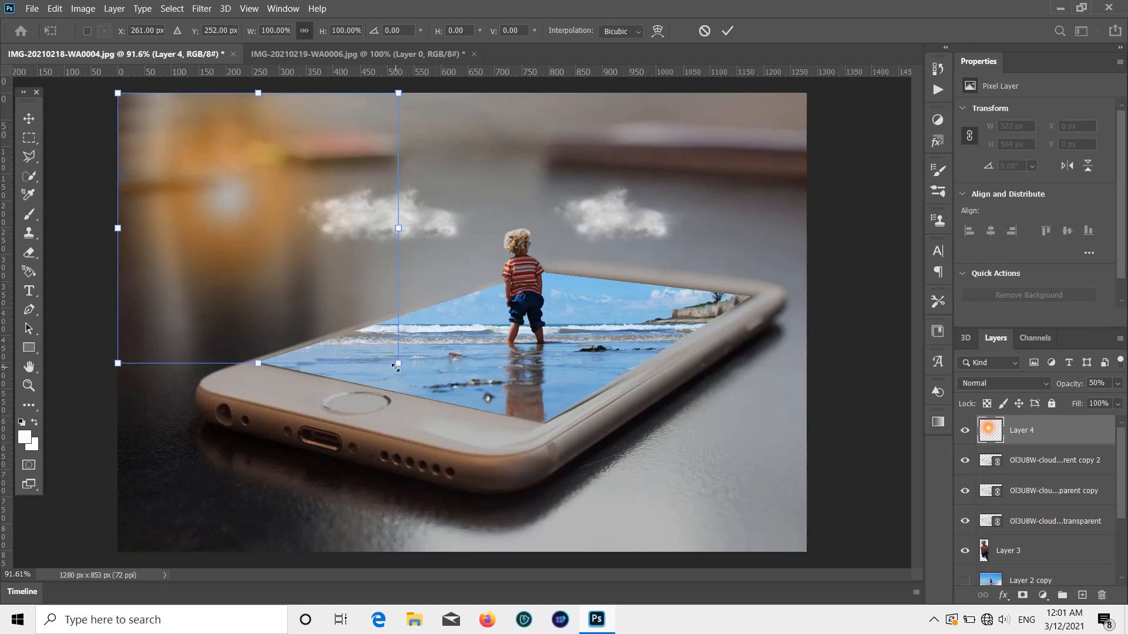
left_click_drag(396, 367, 716, 467)
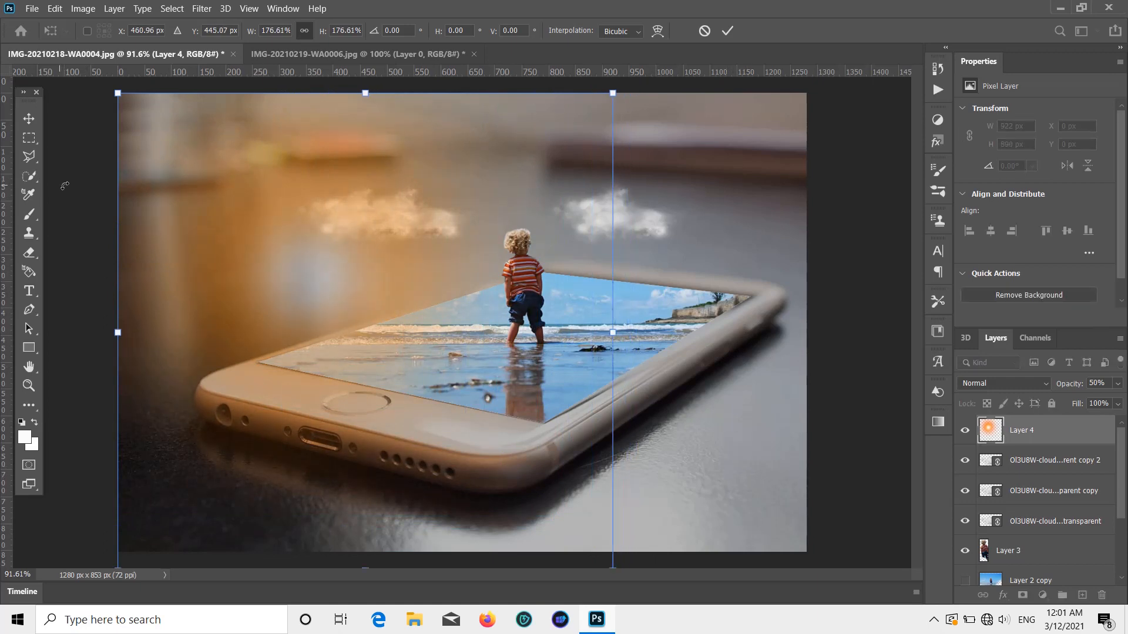
left_click(29, 118)
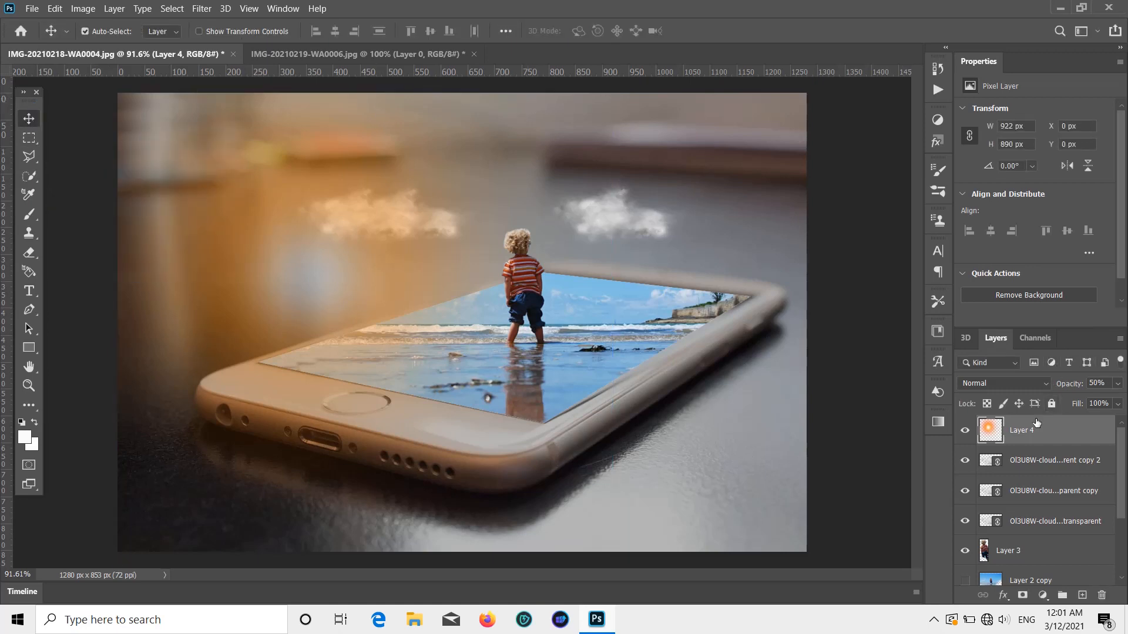
Set Layer 4's opacity to 66% and move the glow up and left to X -56 px, Y -86 px
left_click(1119, 385)
left_click(1093, 400)
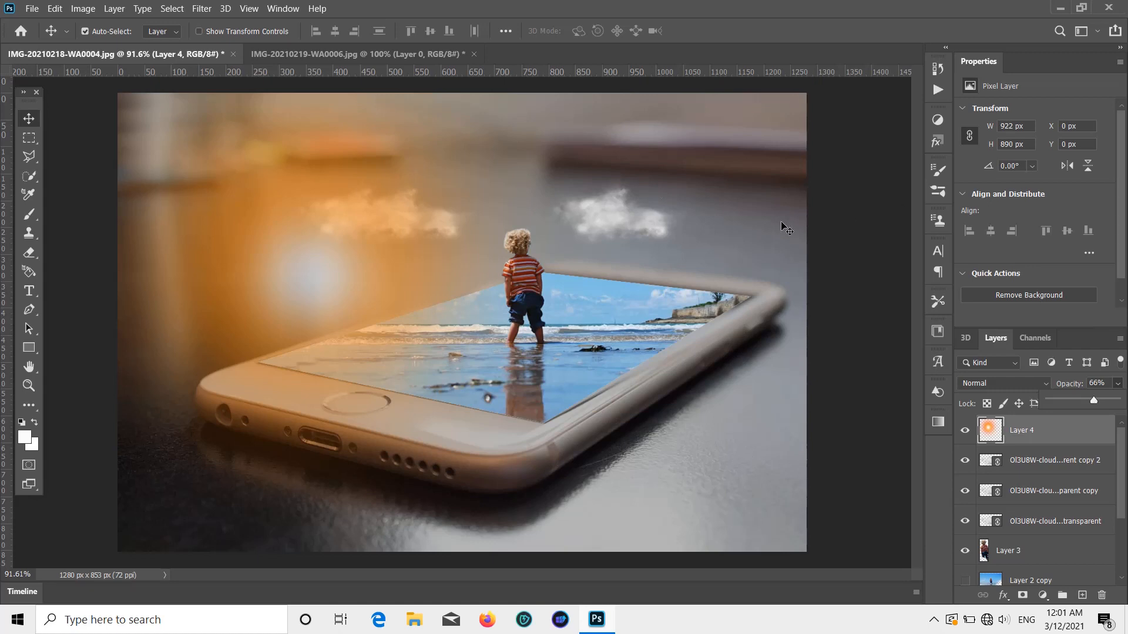
left_click(315, 320)
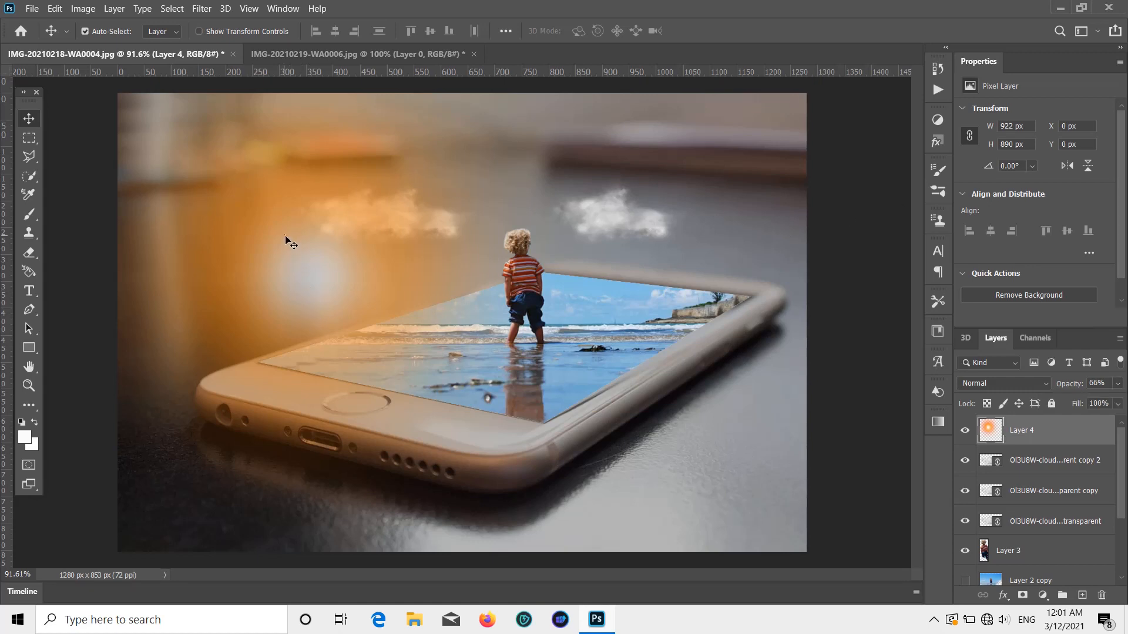
left_click_drag(285, 239, 256, 193)
left_click(258, 200)
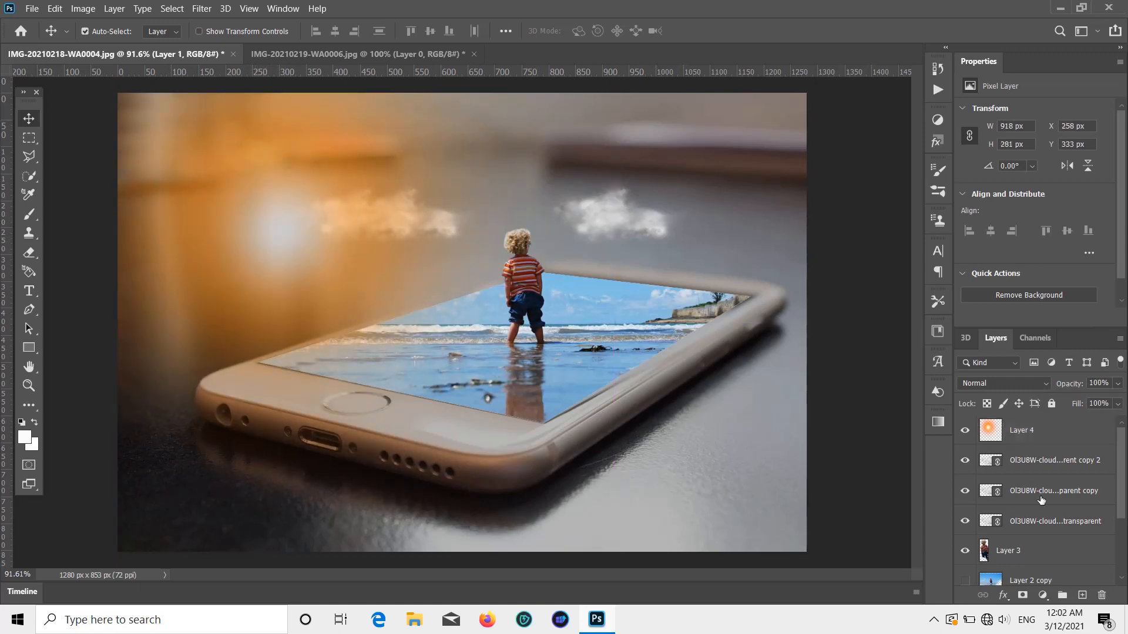
Reorder Layer 4 so it sits below the two duplicated cloud layers and directly above the original cloud layer
left_click(1025, 431)
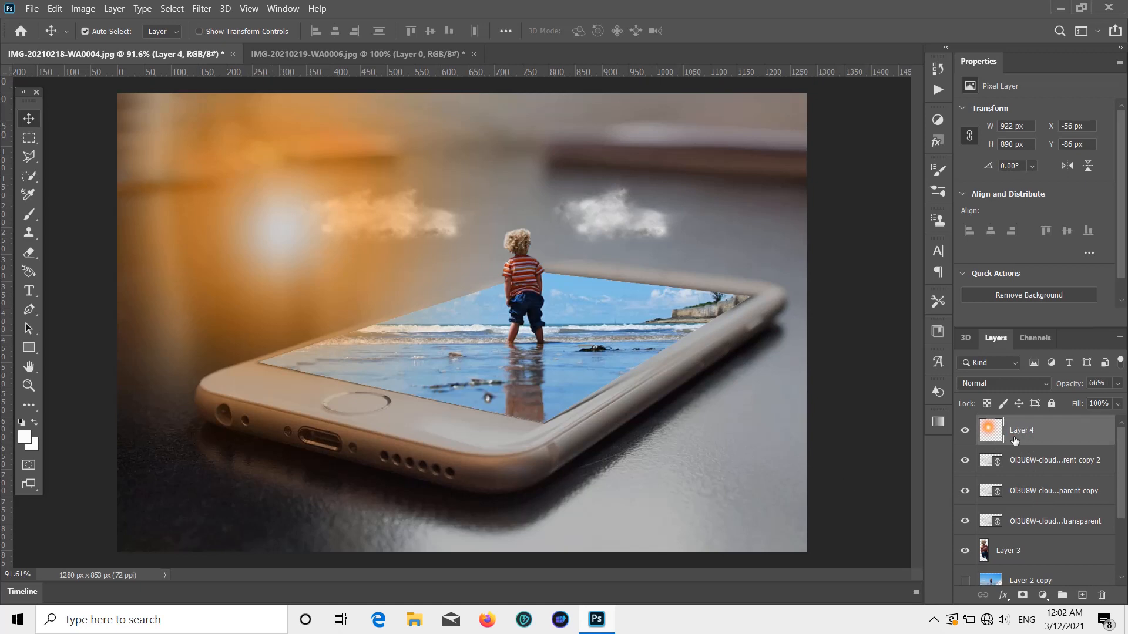
left_click_drag(1019, 439, 1031, 534)
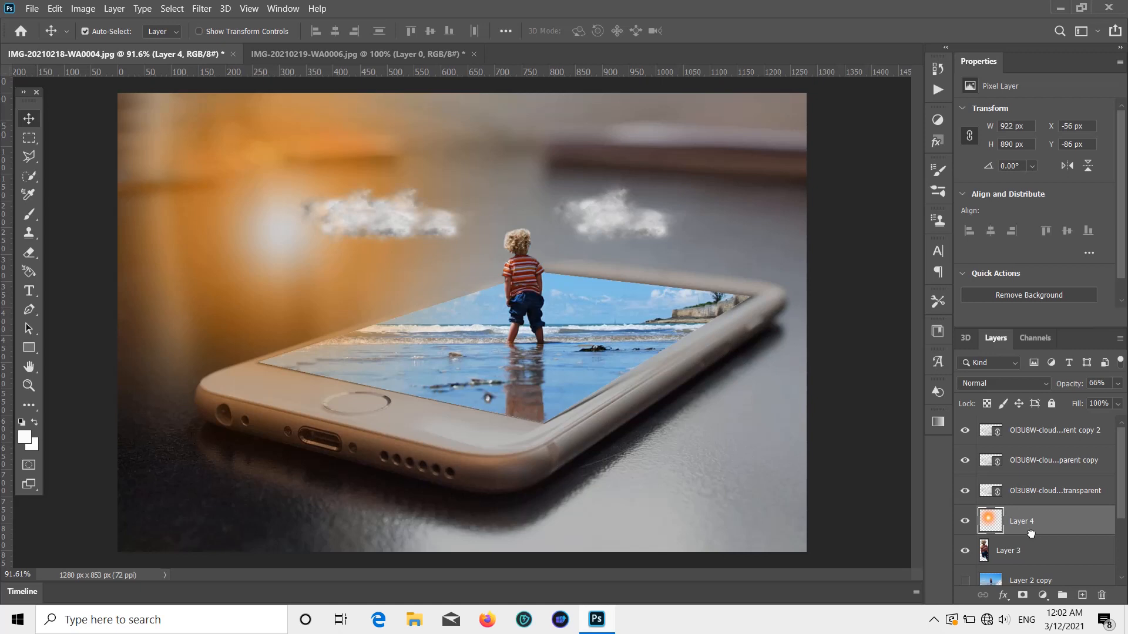
key("ctrl+z")
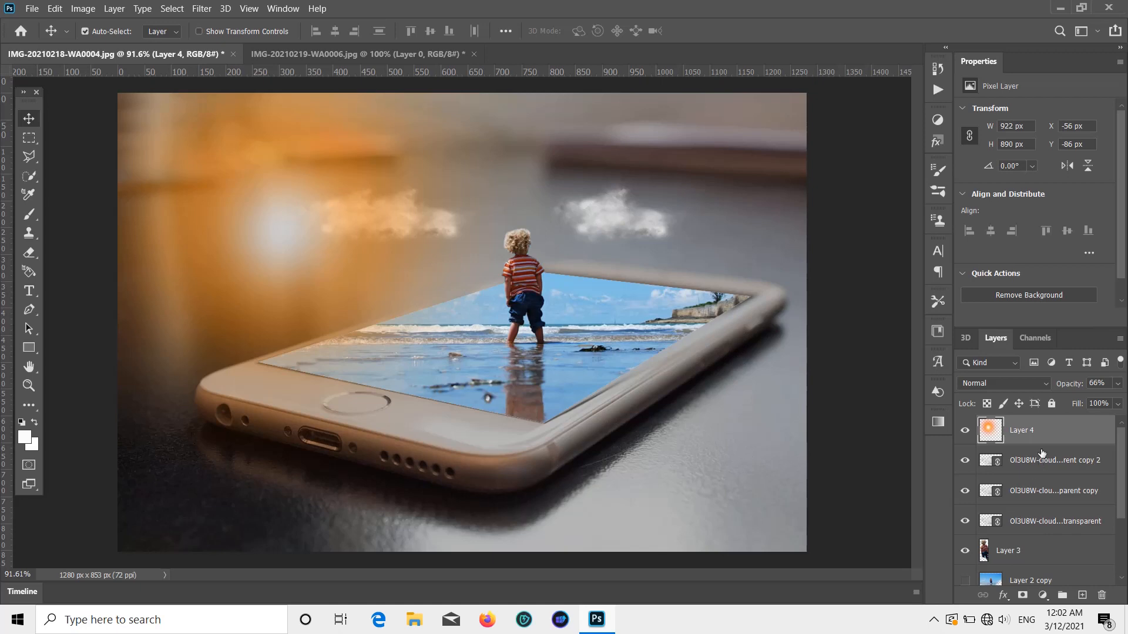
left_click_drag(1037, 433, 1034, 500)
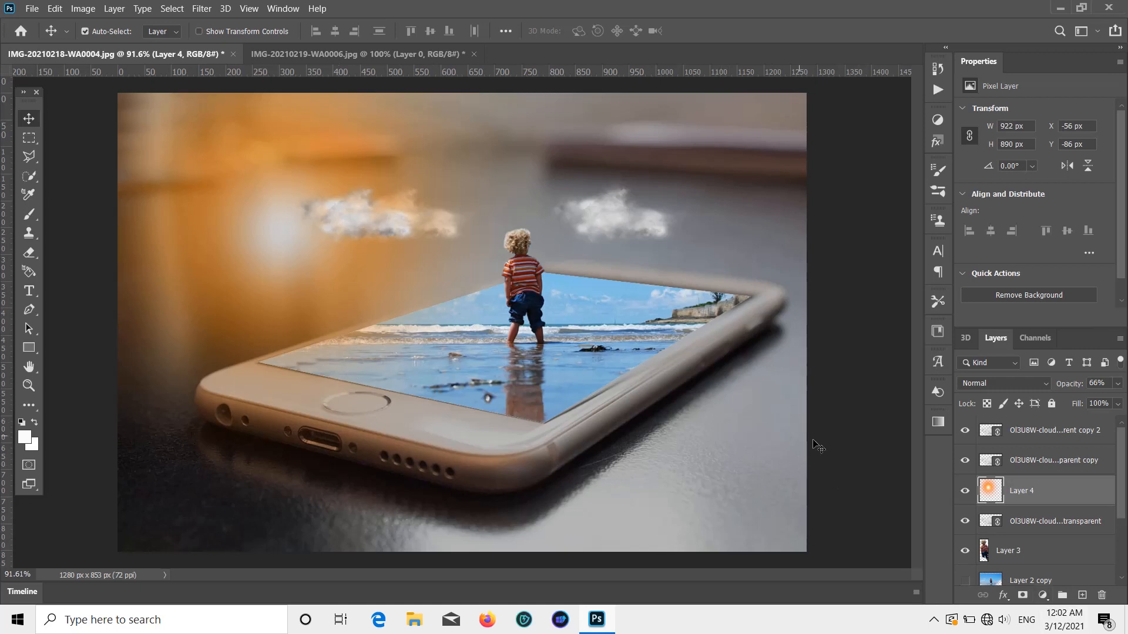
Create a new layer above the top cloud copy and fill it with Apply Image from the merged RGB source, Multiply blending at 100%
left_click(1043, 434)
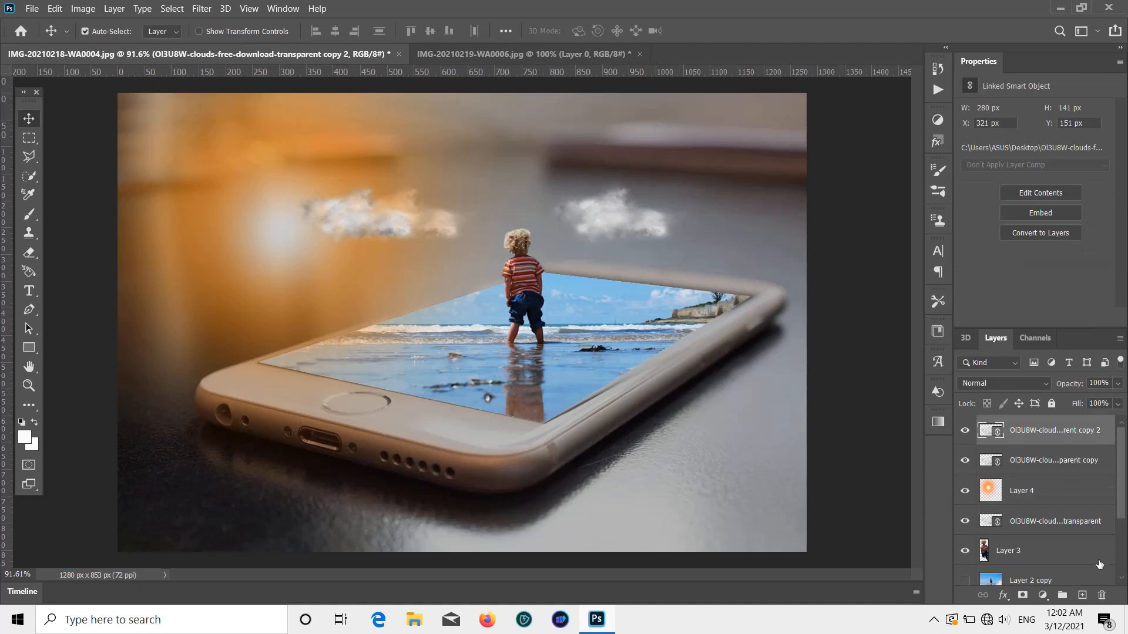
left_click(1082, 595)
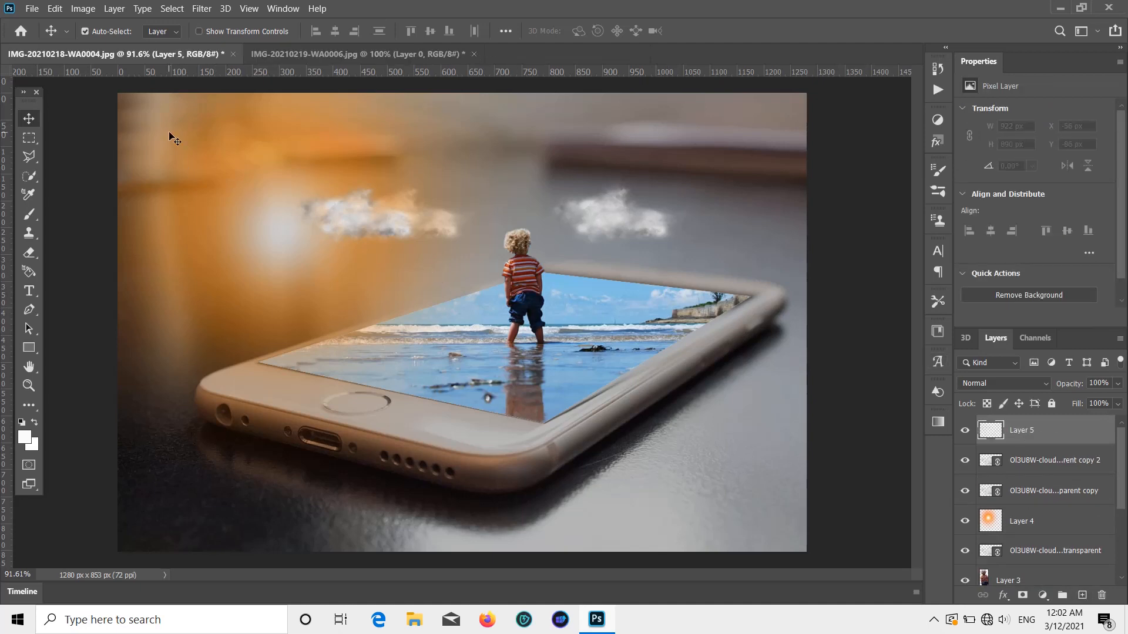
left_click(82, 8)
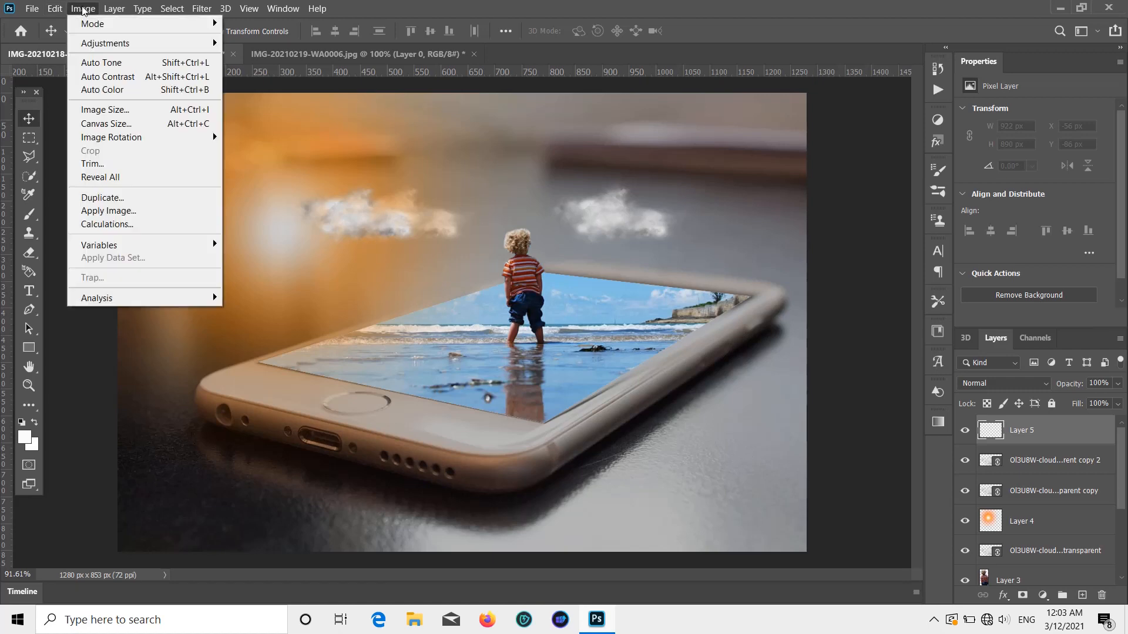
left_click(125, 209)
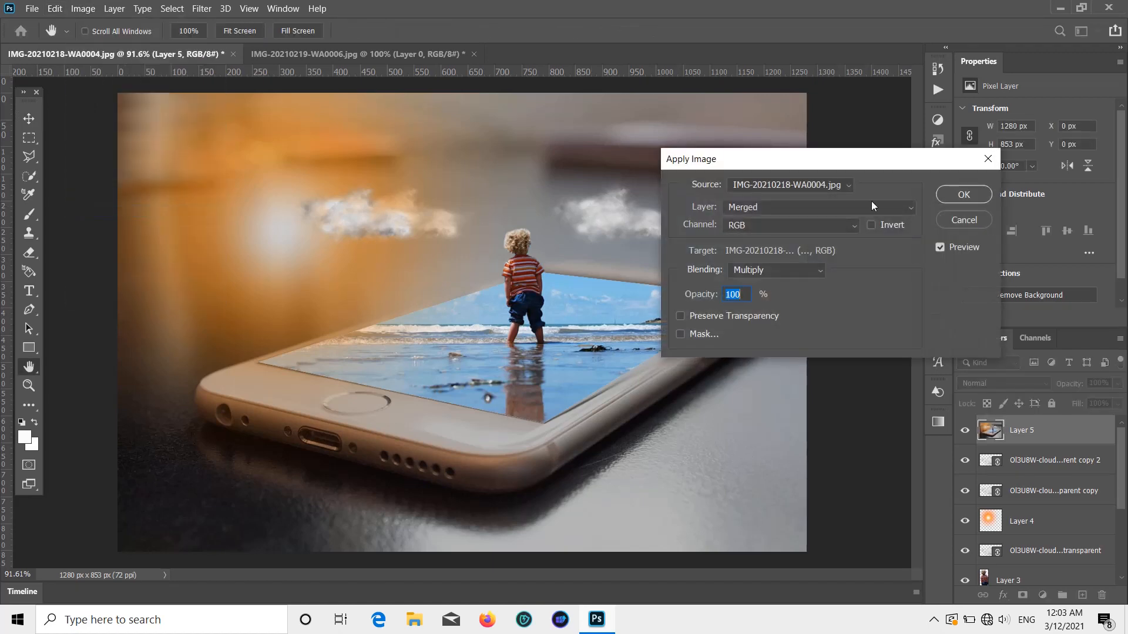
left_click(973, 196)
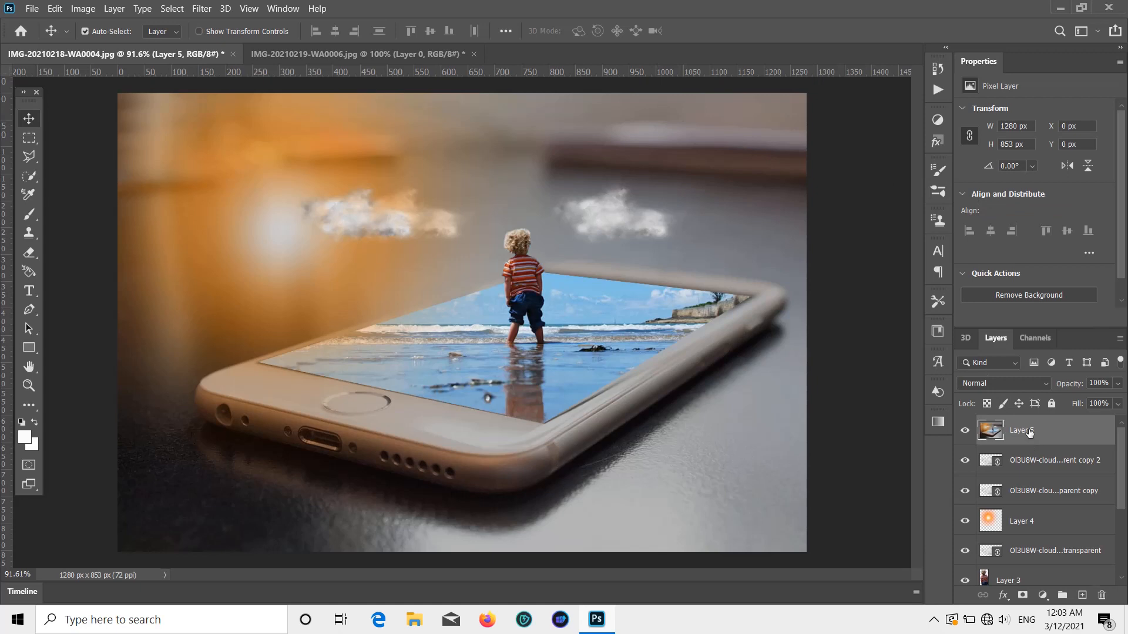
Apply the Camera Raw Filter to Layer 5 with Temperature -21, Tint -4 and Shadows -99
left_click(209, 9)
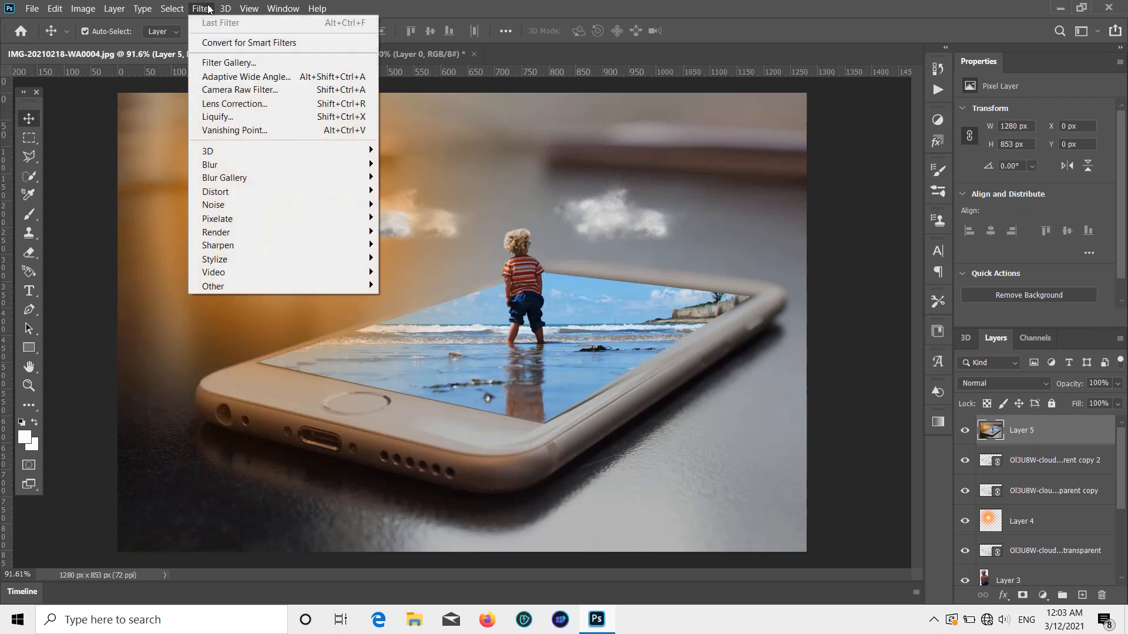
left_click(238, 89)
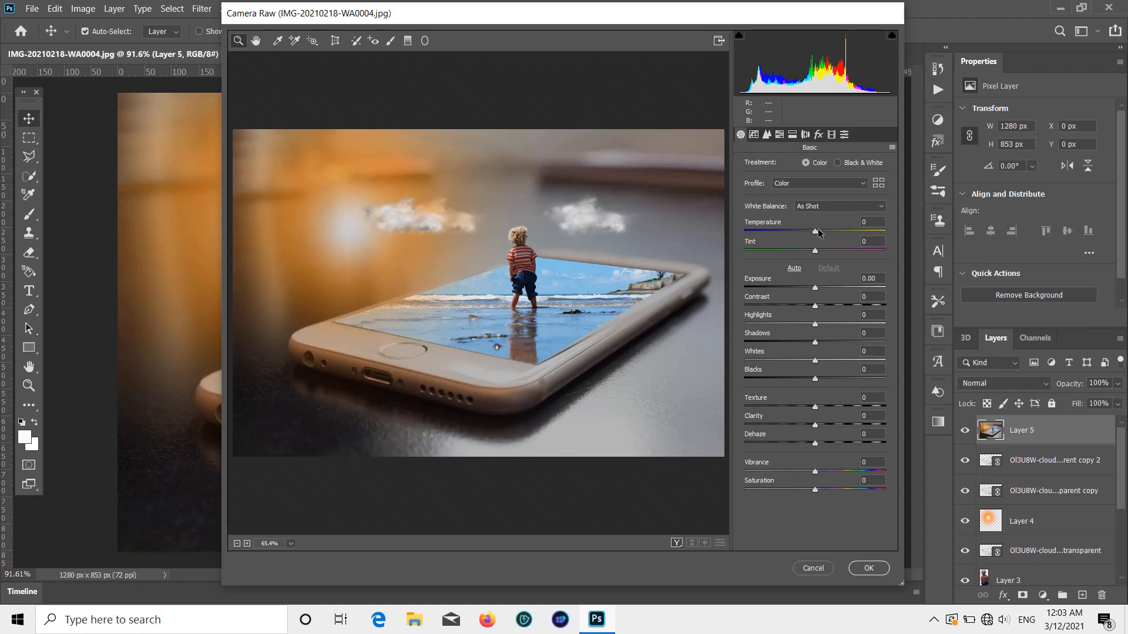
left_click_drag(818, 233, 797, 236)
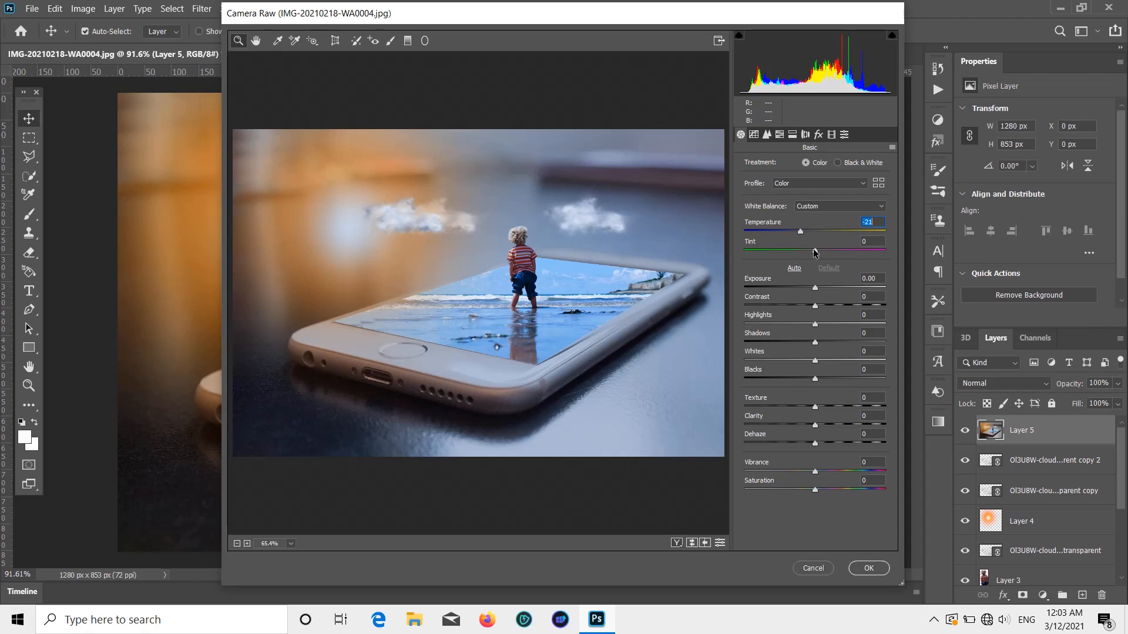
mouse_move(814, 253)
left_mouse_down()
mouse_move(791, 254)
mouse_move(812, 257)
left_mouse_up()
left_click_drag(815, 348, 744, 314)
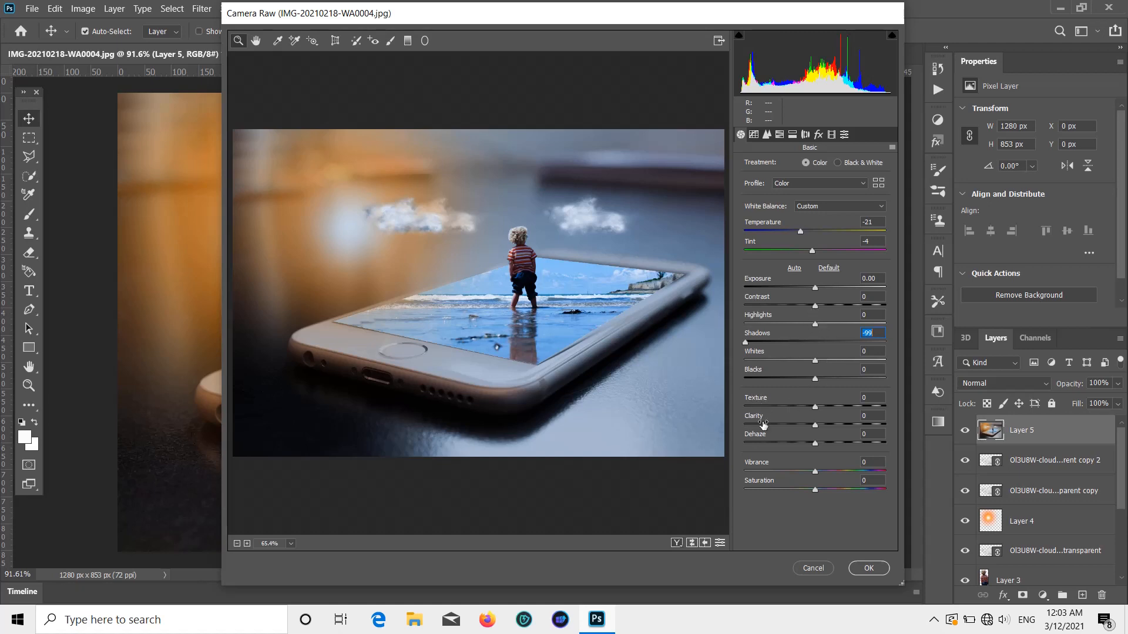
left_click(866, 568)
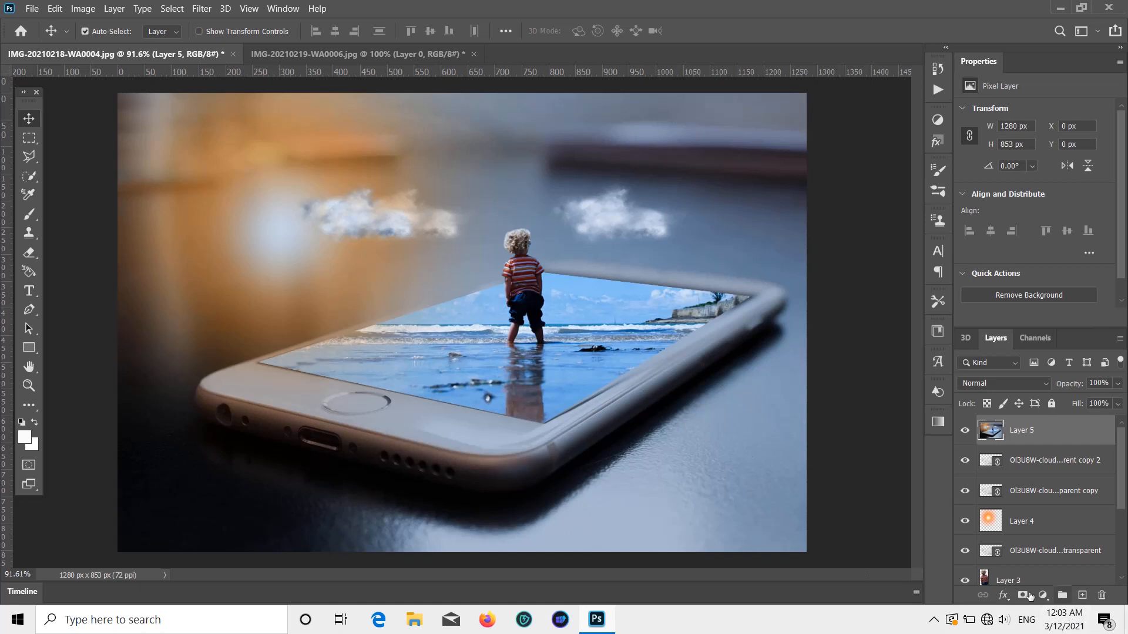
Add a Brightness/Contrast adjustment layer above Layer 5 with Brightness -34 and Contrast 100
left_click(1042, 596)
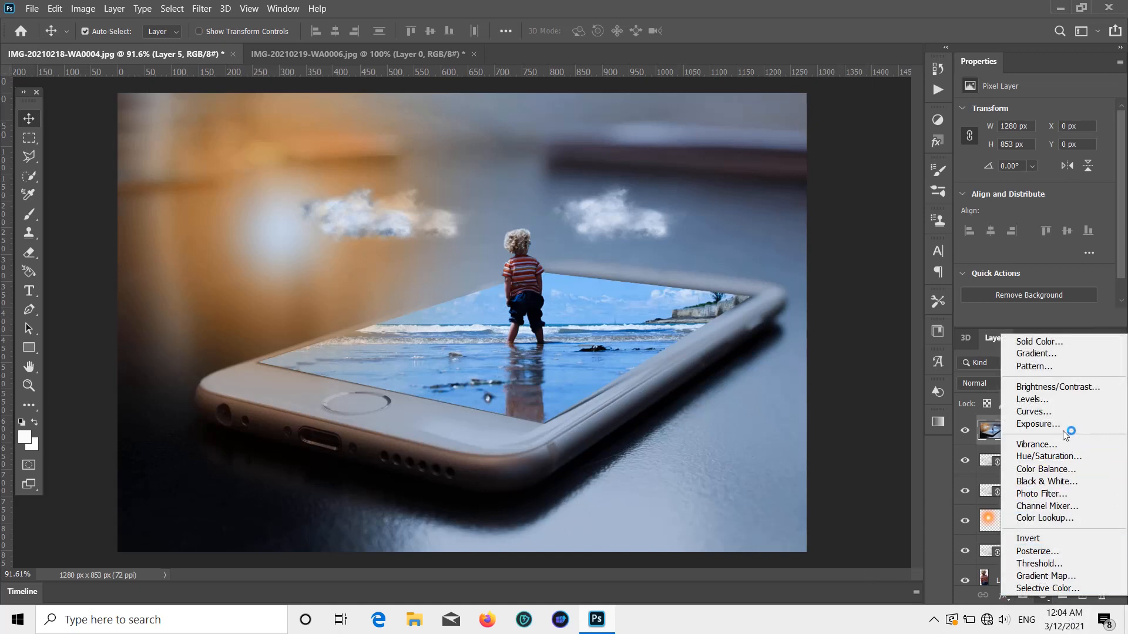
left_click(1060, 390)
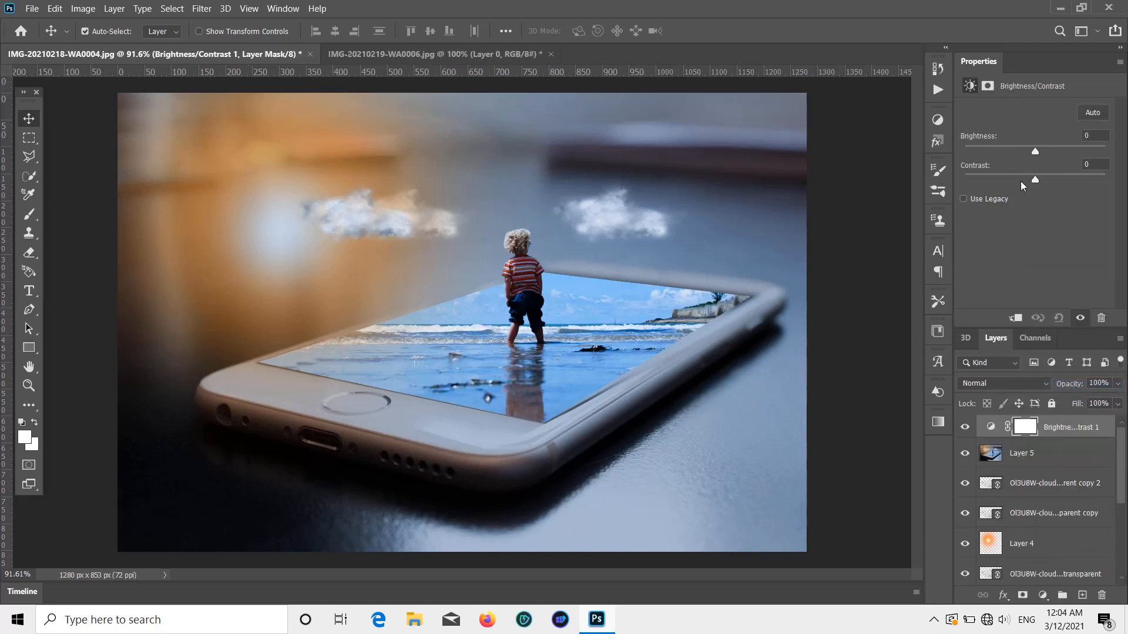
left_click_drag(1031, 151, 1018, 153)
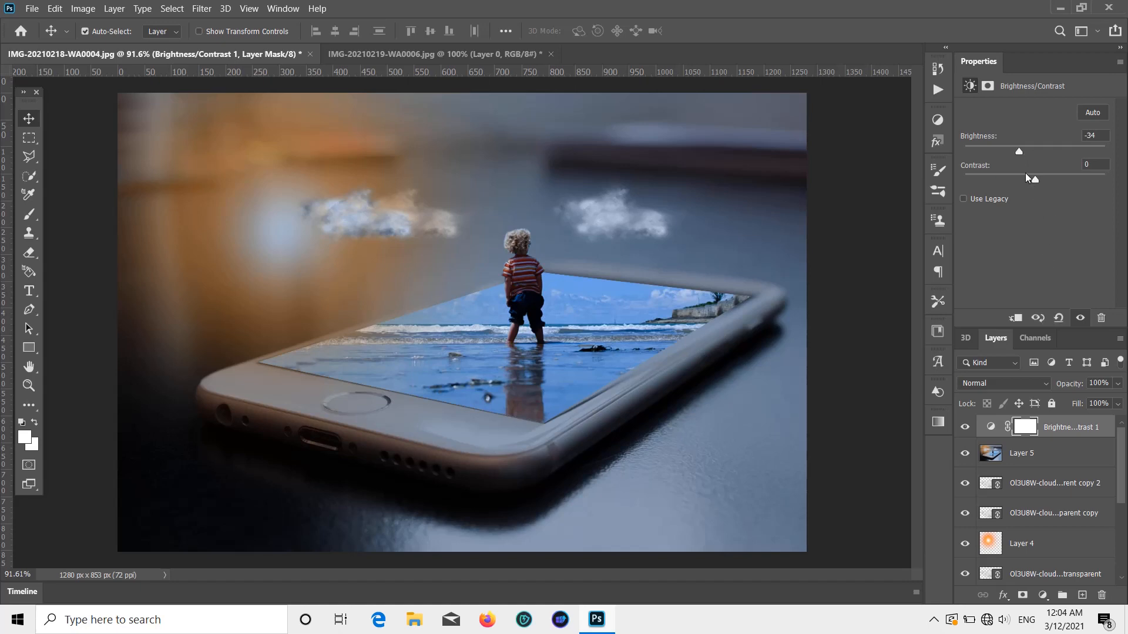
left_click_drag(1057, 180, 1107, 182)
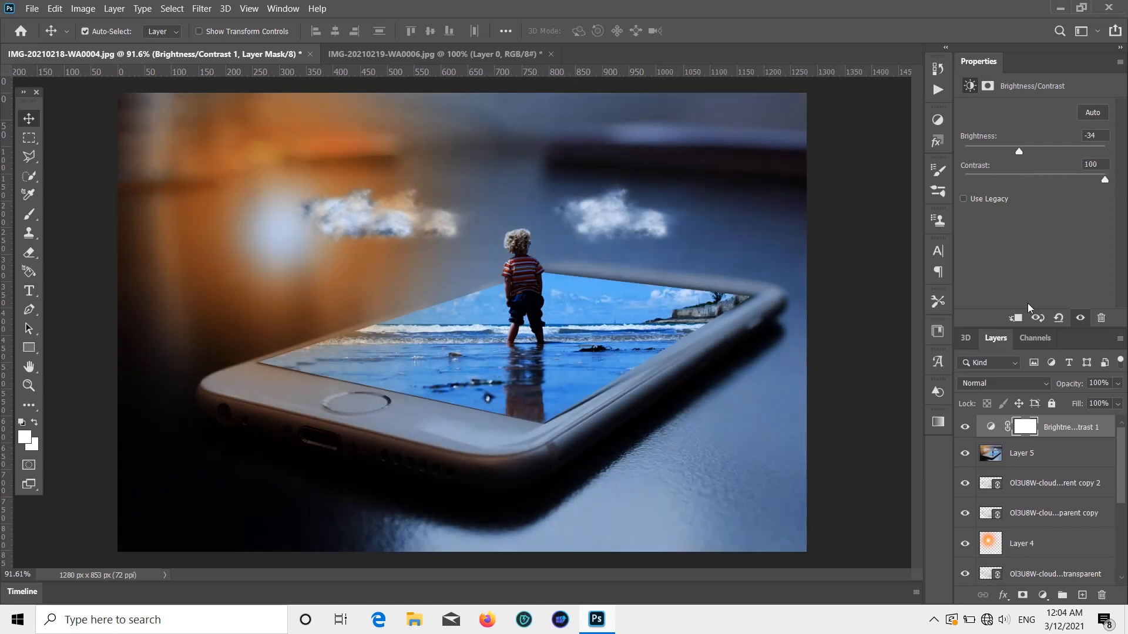
Try a Curves adjustment layer that raises input 48 to output 69, compare it by toggling visibility, and delete the layer
left_click(1042, 595)
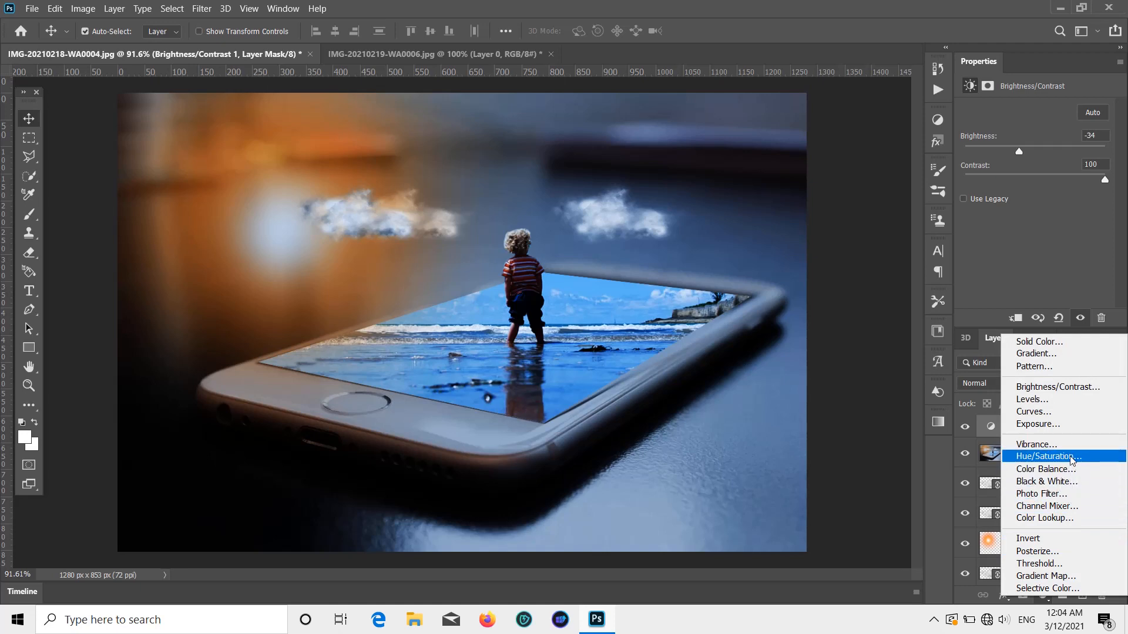
left_click(1052, 412)
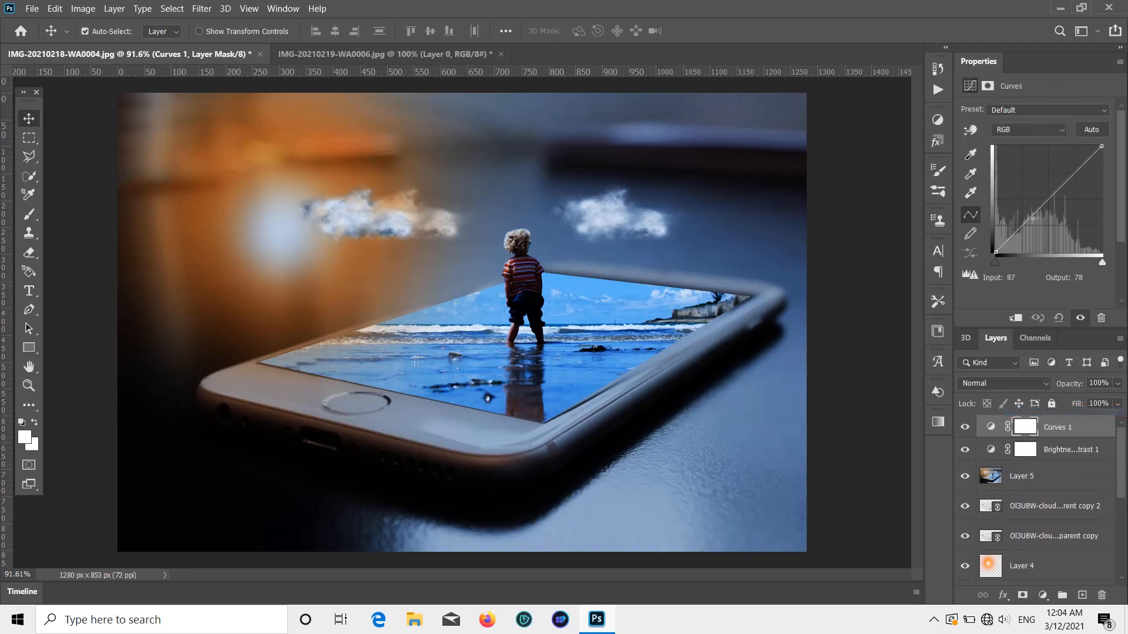
mouse_move(1033, 216)
left_mouse_down()
mouse_move(1036, 225)
mouse_move(1013, 202)
mouse_move(1016, 223)
left_mouse_up()
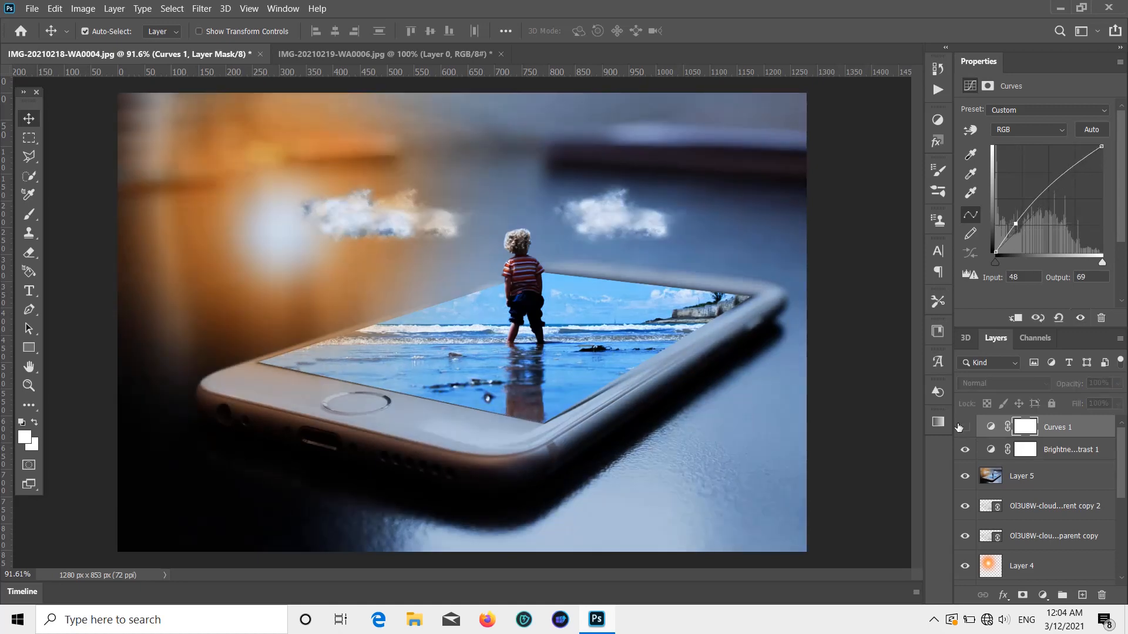
left_click(964, 427)
left_click_drag(998, 431, 1102, 594)
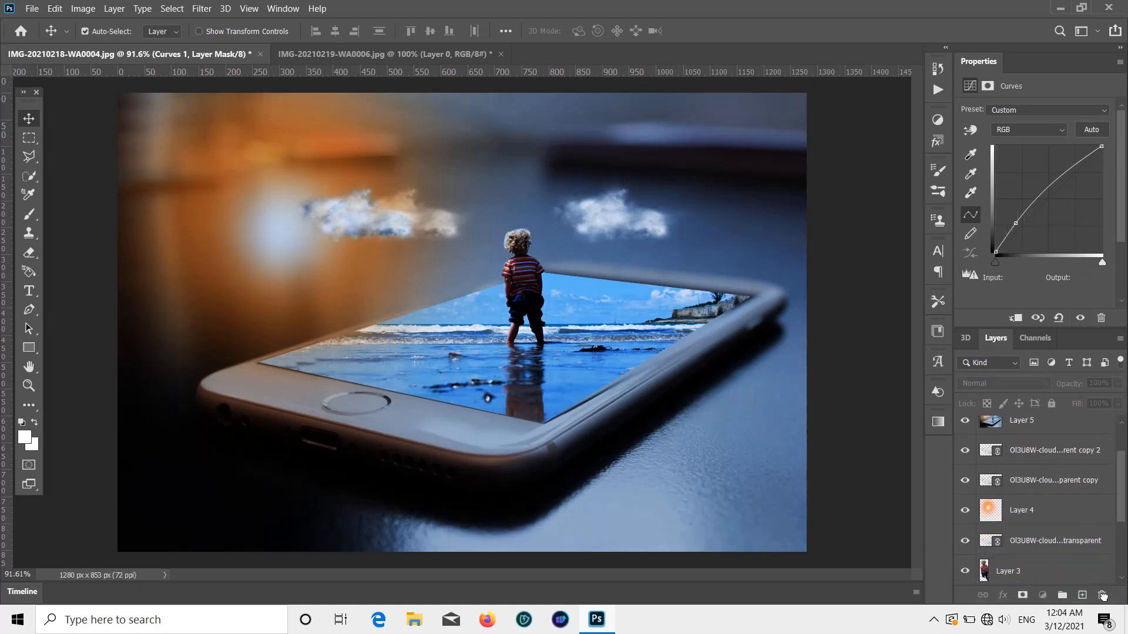
left_click(871, 427)
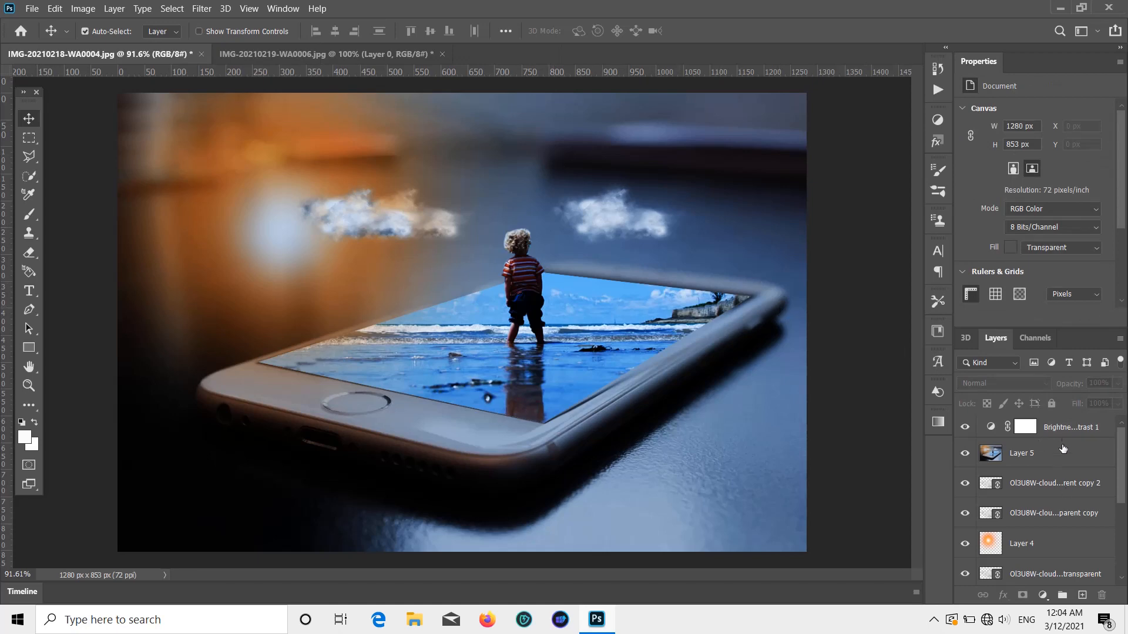
Set the Contrast of the Brightness/Contrast adjustment layer to 61
left_click(1059, 427)
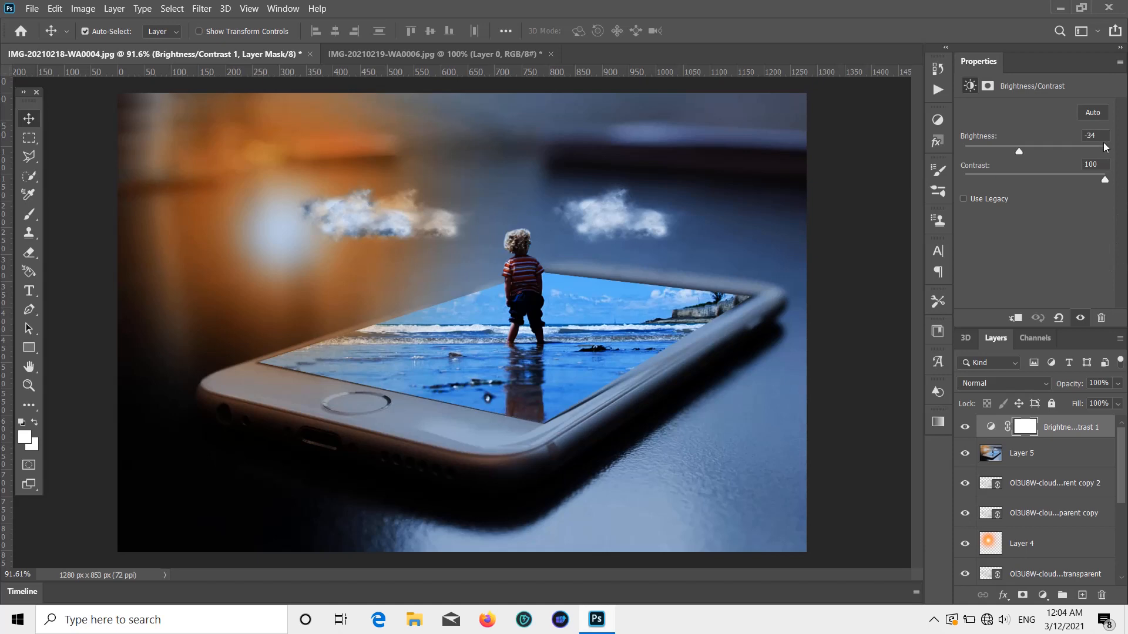
left_click_drag(1102, 183, 1058, 177)
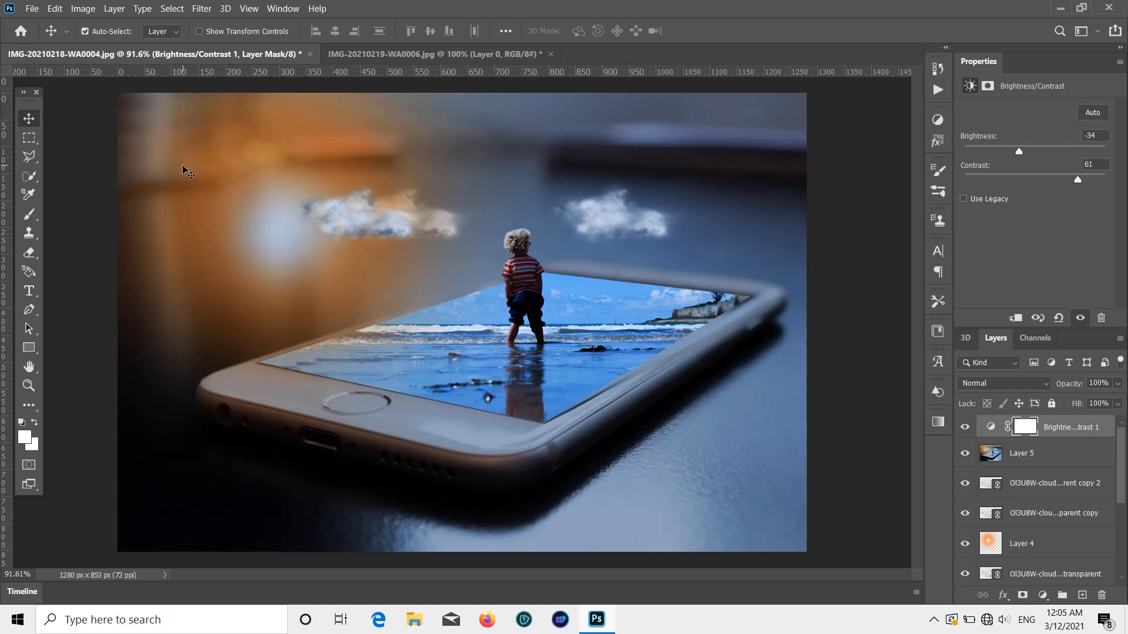
Export the finished composite with Export As in PNG format at 1280 x 853 px
left_click(30, 10)
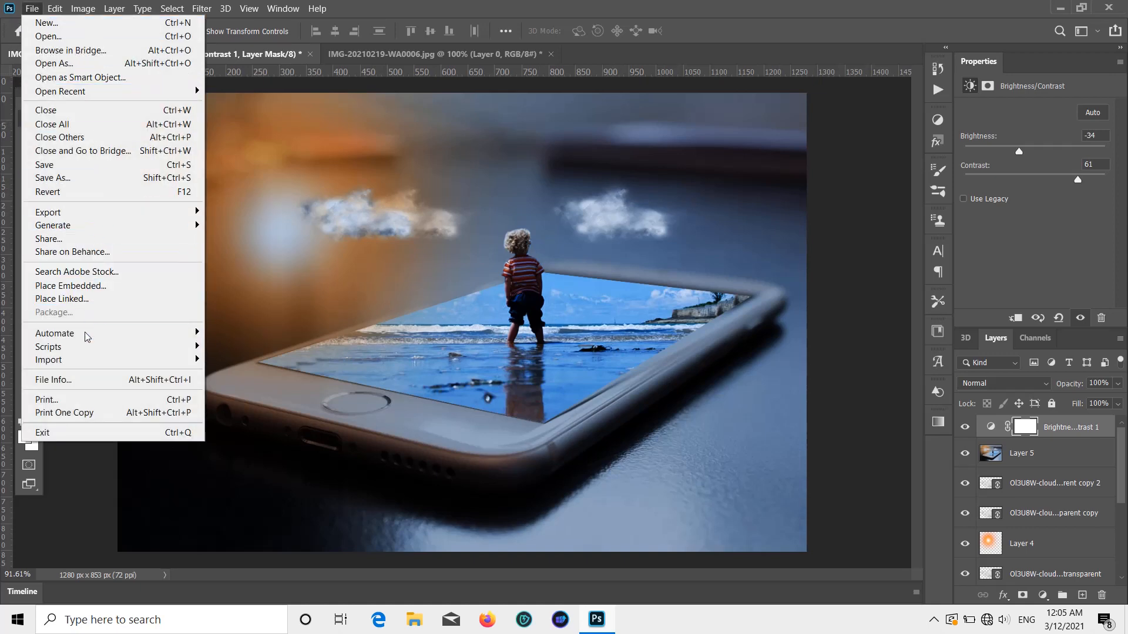
mouse_move(60, 213)
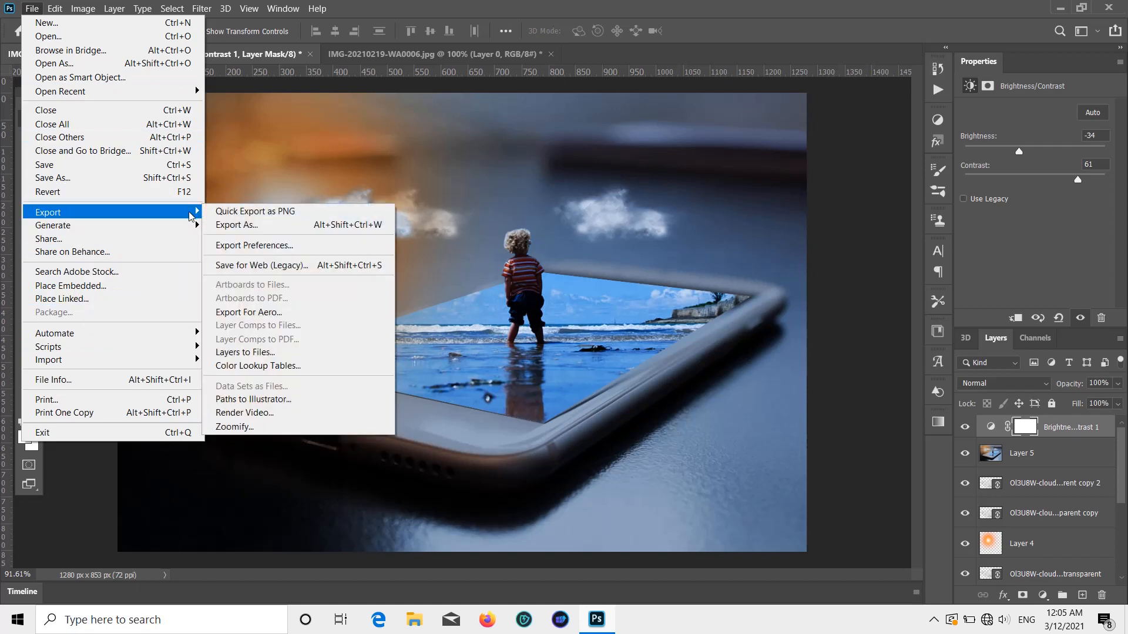
left_click(247, 226)
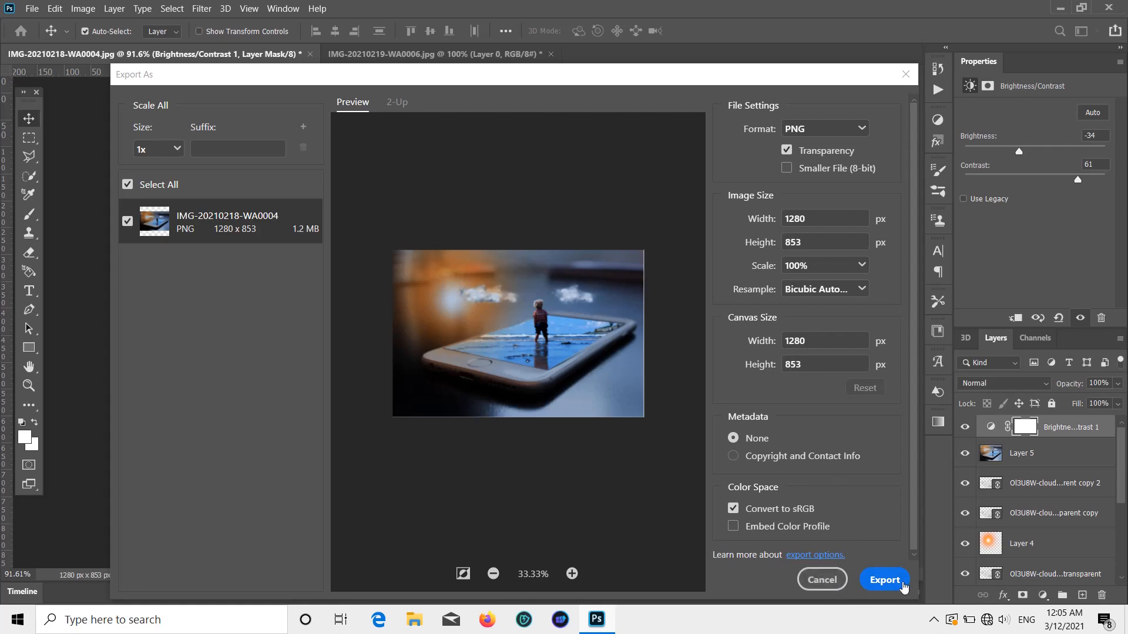
left_click(892, 583)
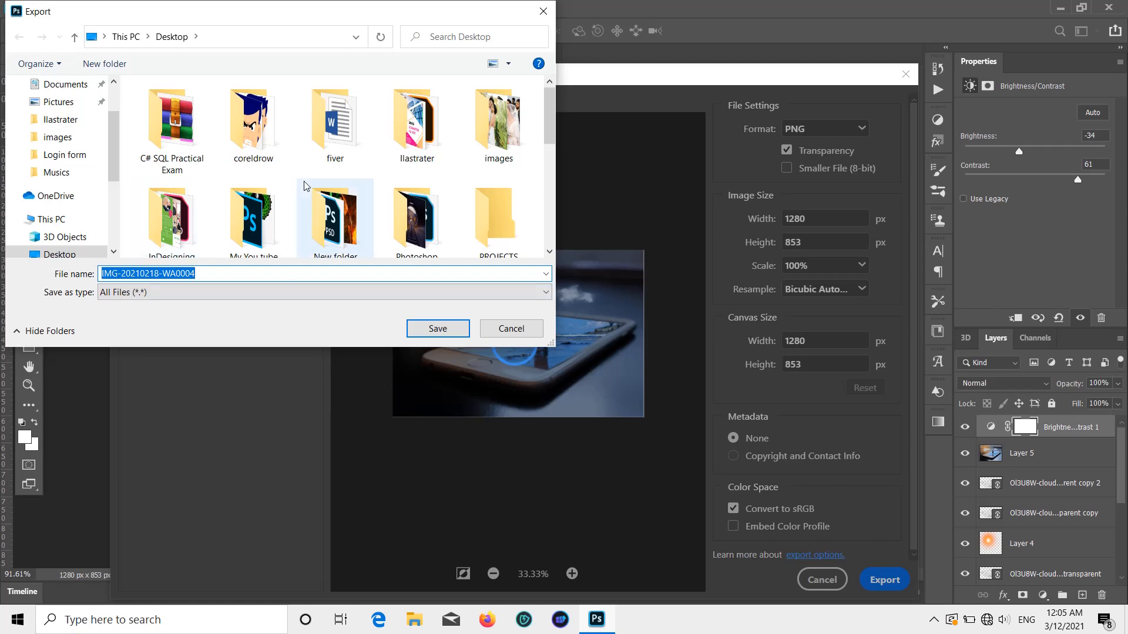
Save the exported image as "iphone 2" in the Photoshop folder on the Desktop
left_click(413, 207)
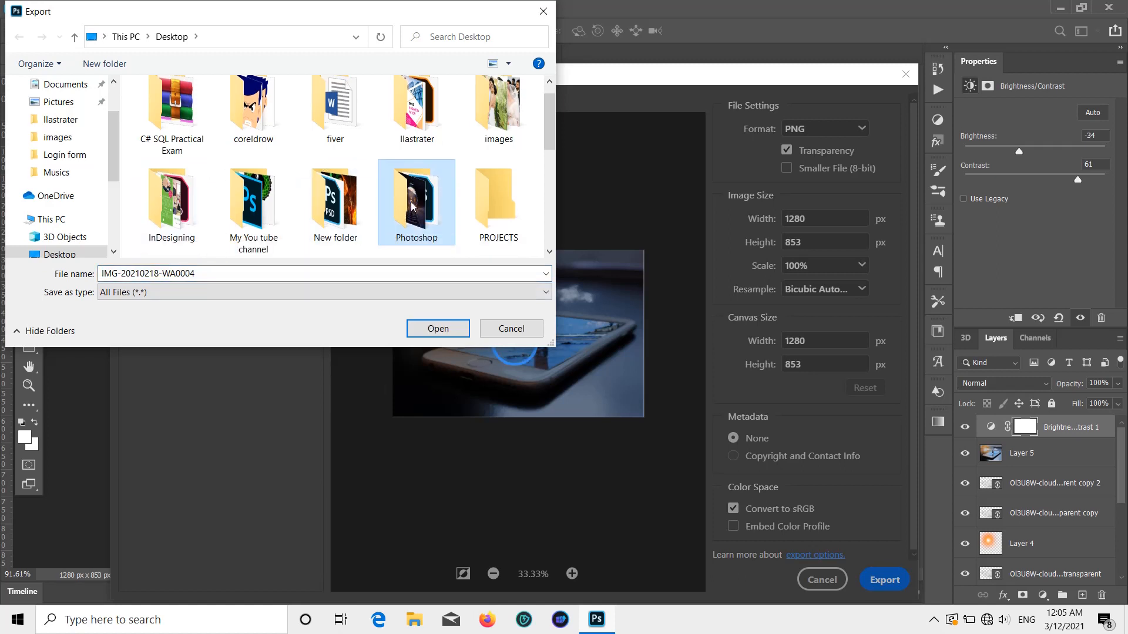
double_click(413, 207)
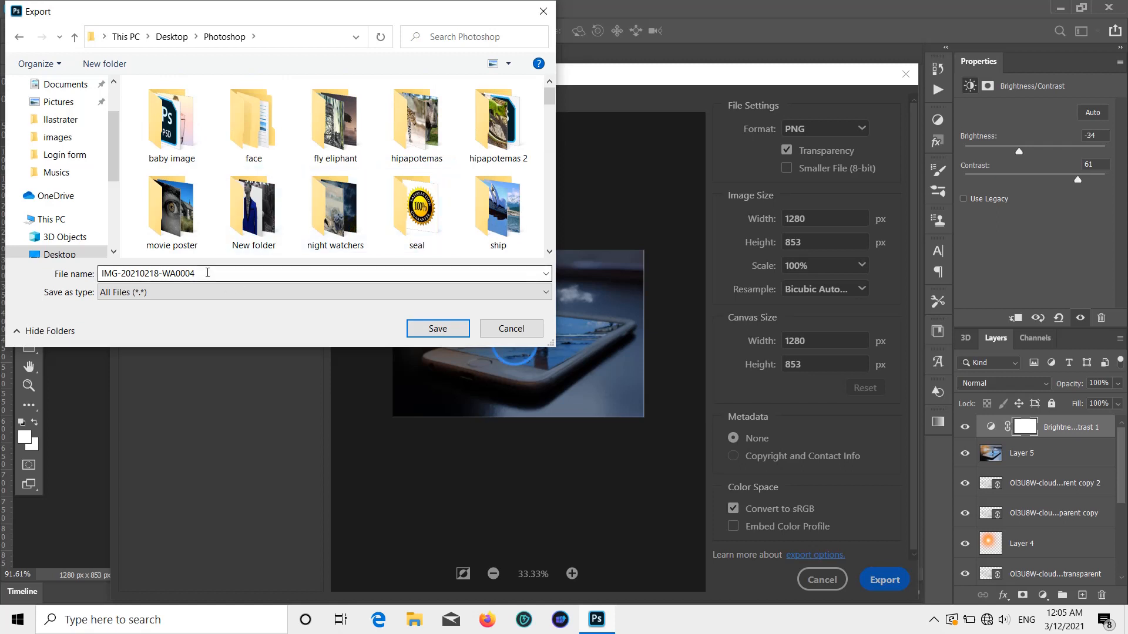
double_click(209, 274)
key("BackSpace")
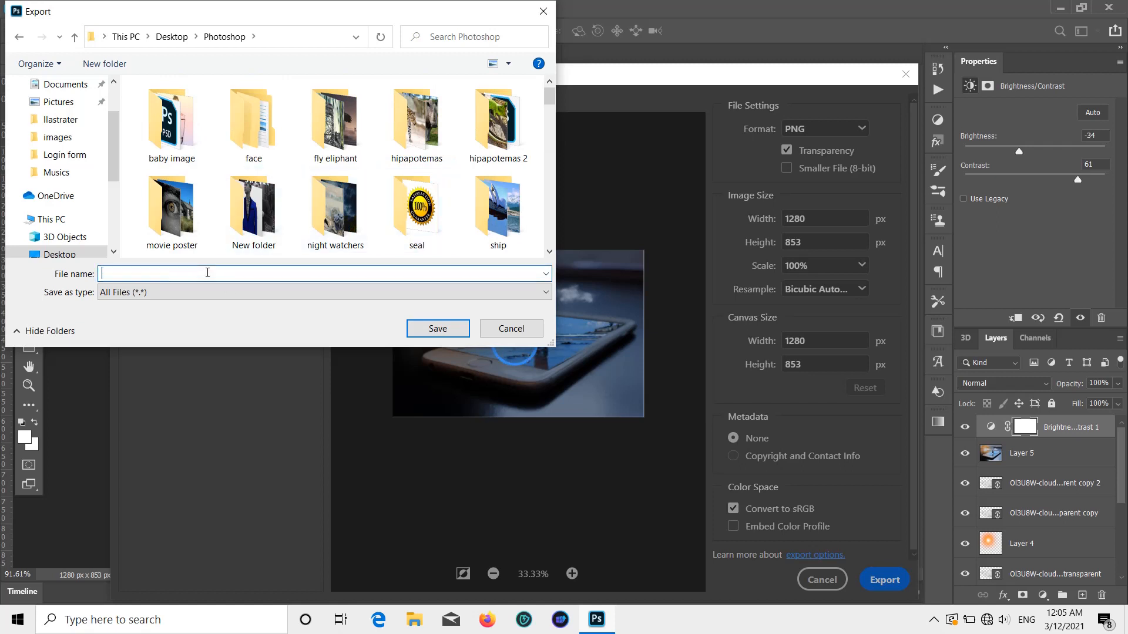
type("iphone 2")
left_click(438, 329)
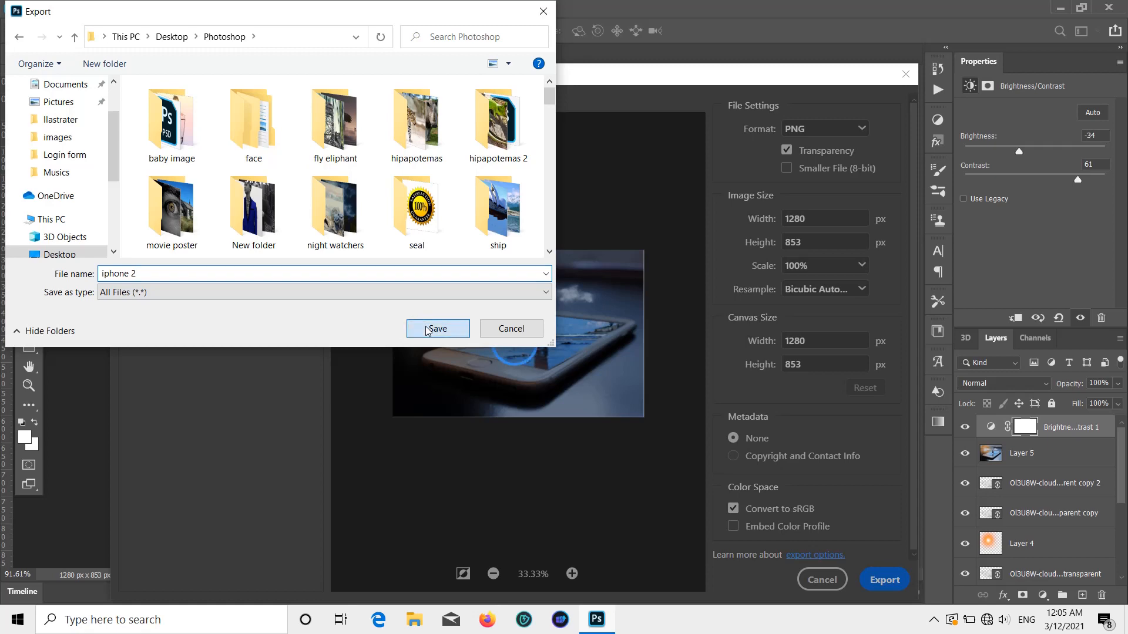